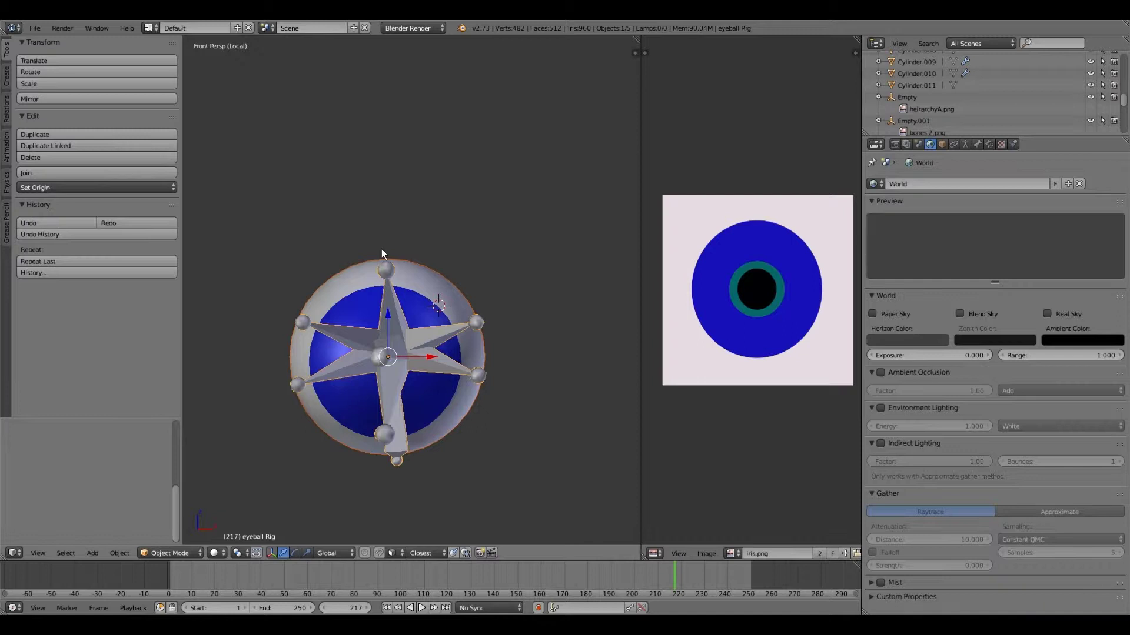
Select the eyeball armature and open its object settings.
middle_drag(381, 249, 381, 352)
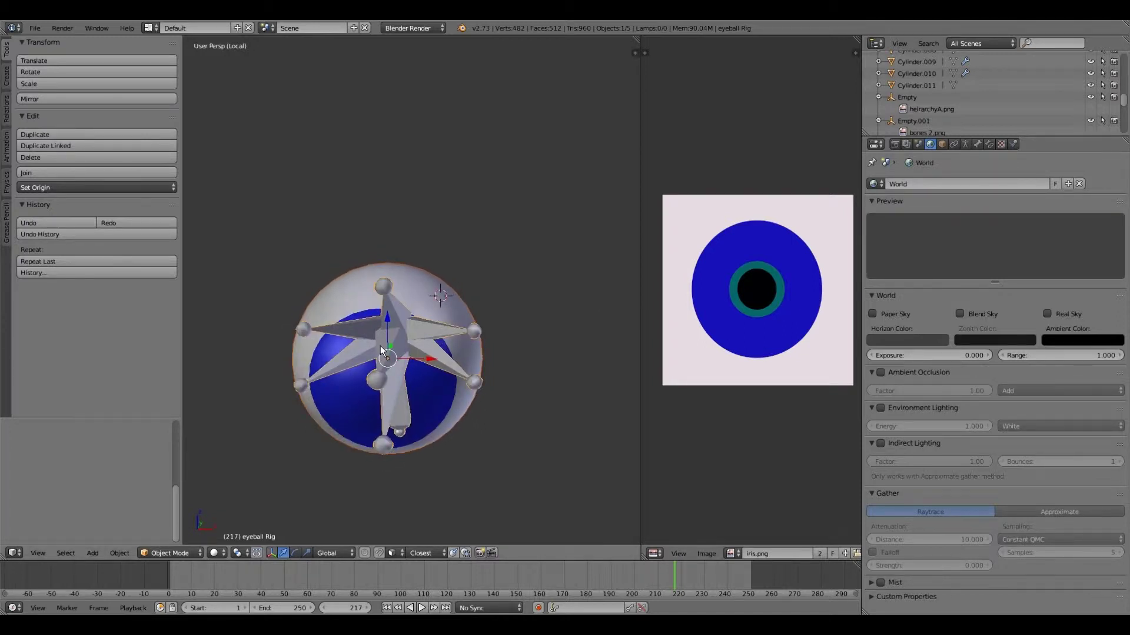
right_click(380, 346)
right_click(380, 346)
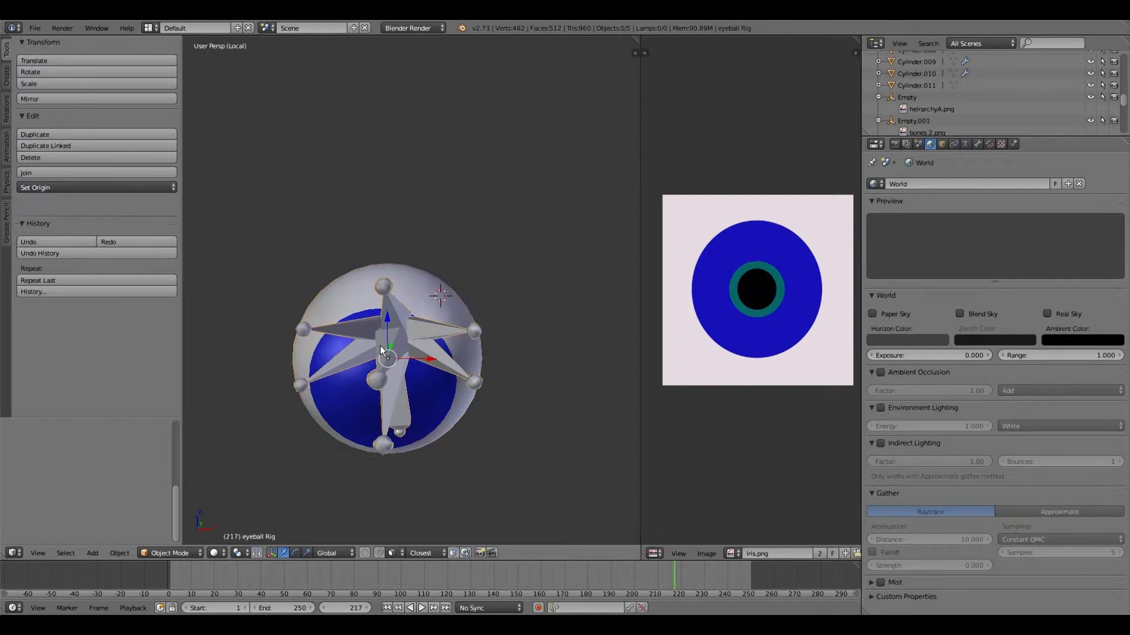
click(983, 144)
click(942, 144)
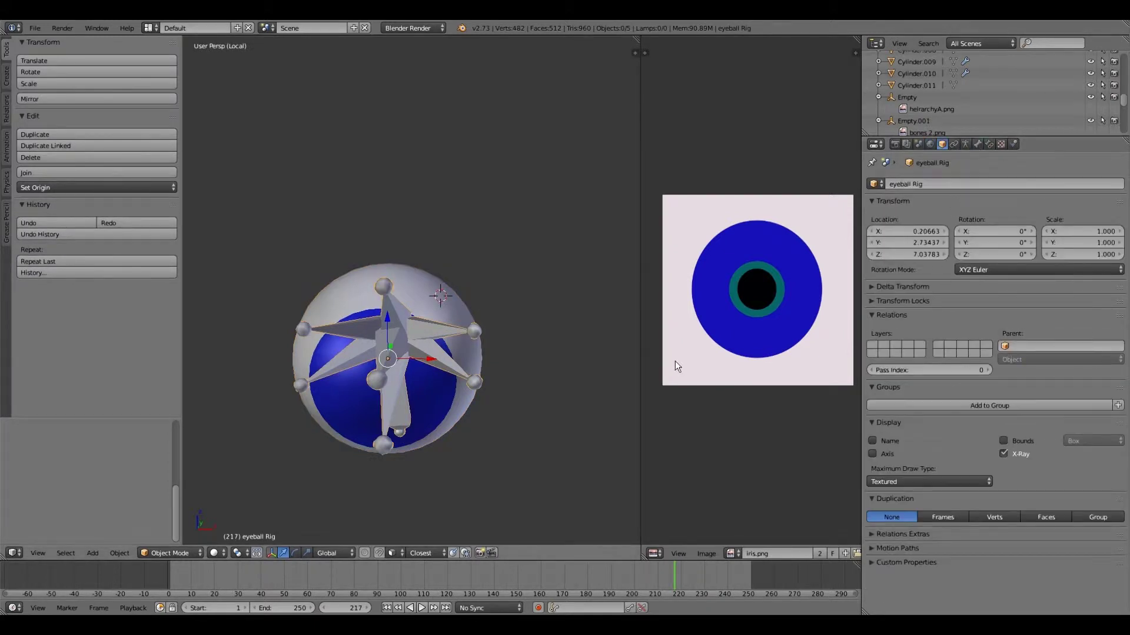
Switch the armature to Edit Mode, select the upper bone eyeball.002 and open its bone settings.
scroll(629, 353, down, 1)
middle_drag(422, 391, 460, 351)
scroll(453, 387, up, 2)
scroll(459, 351, up, 1)
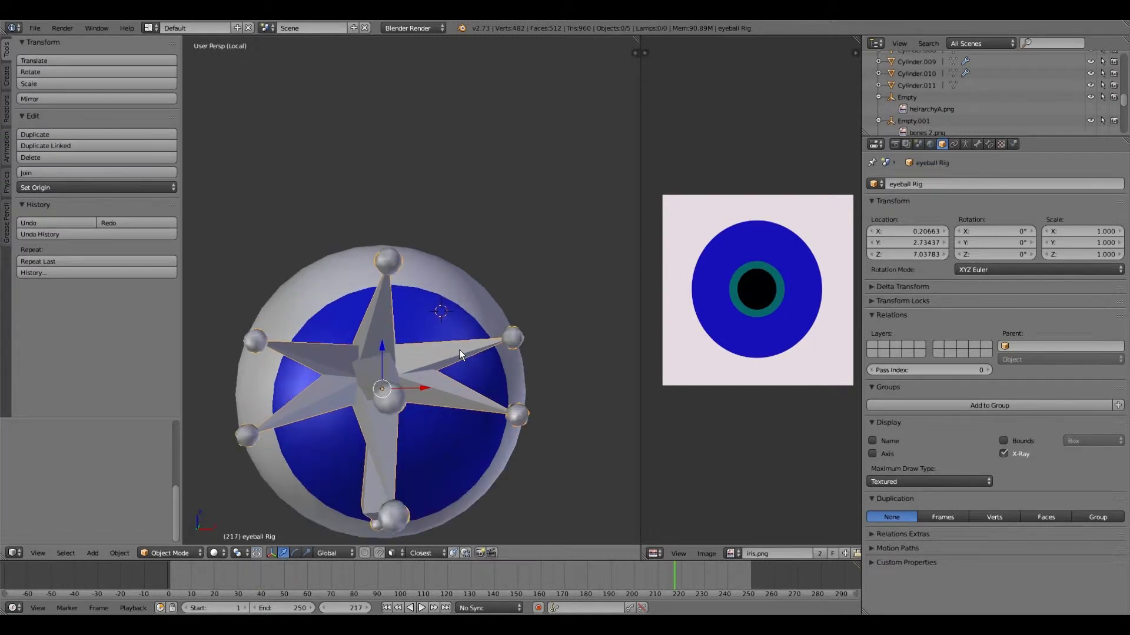
scroll(458, 349, down, 2)
click(178, 553)
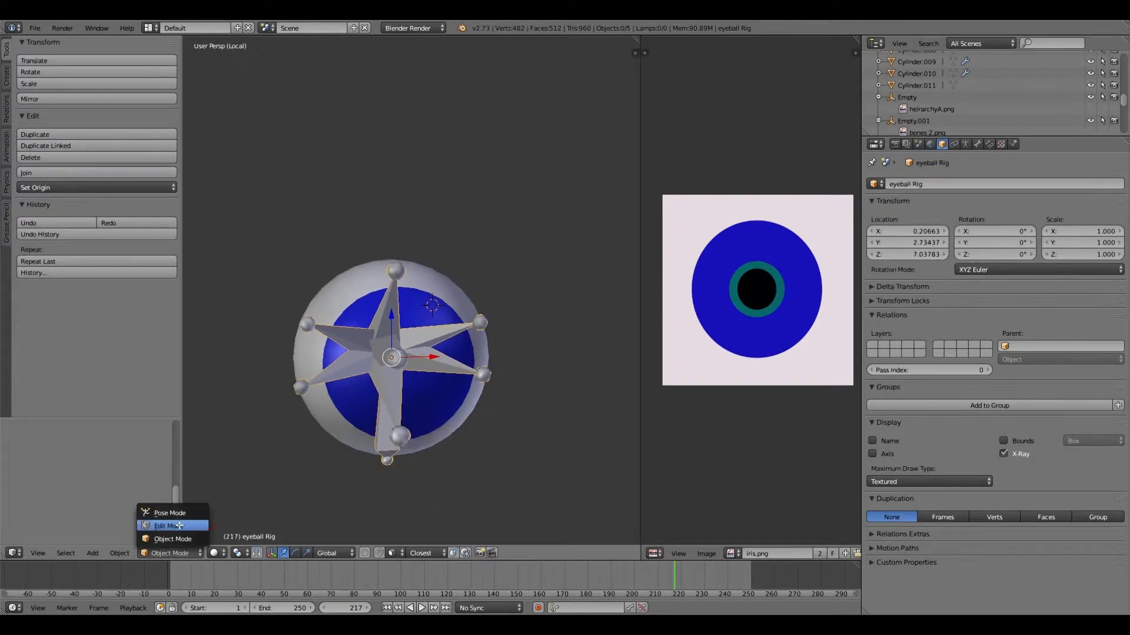
click(179, 522)
middle_drag(331, 425, 504, 357)
right_click(500, 387)
right_click(426, 307)
click(976, 145)
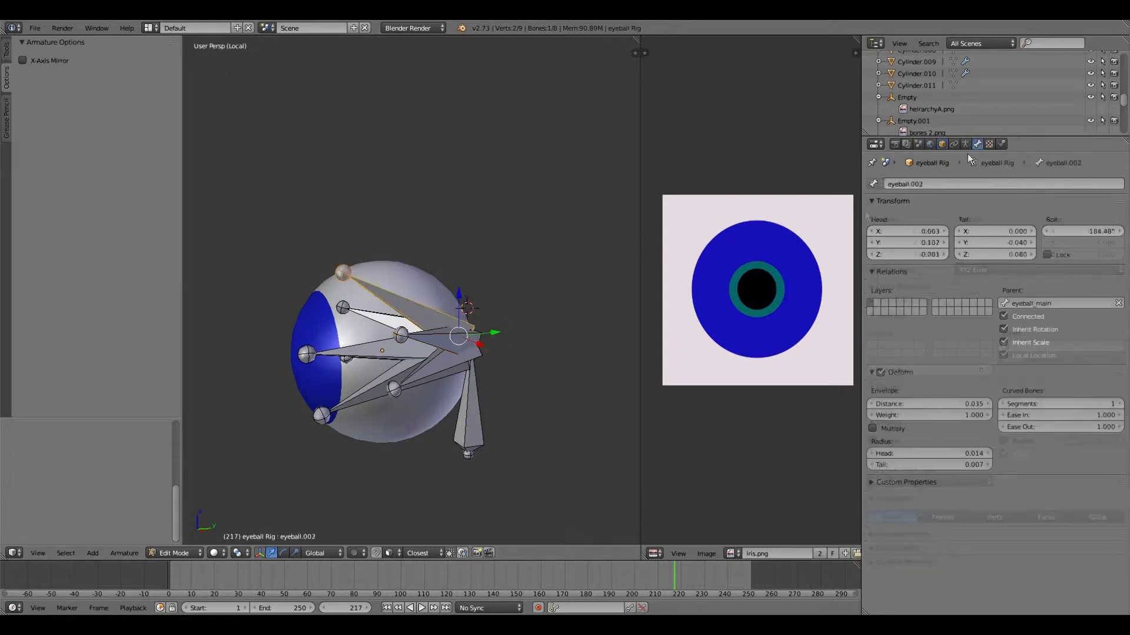
Set the parent of bone eyeball.003 to eyeball.002.
right_click(443, 339)
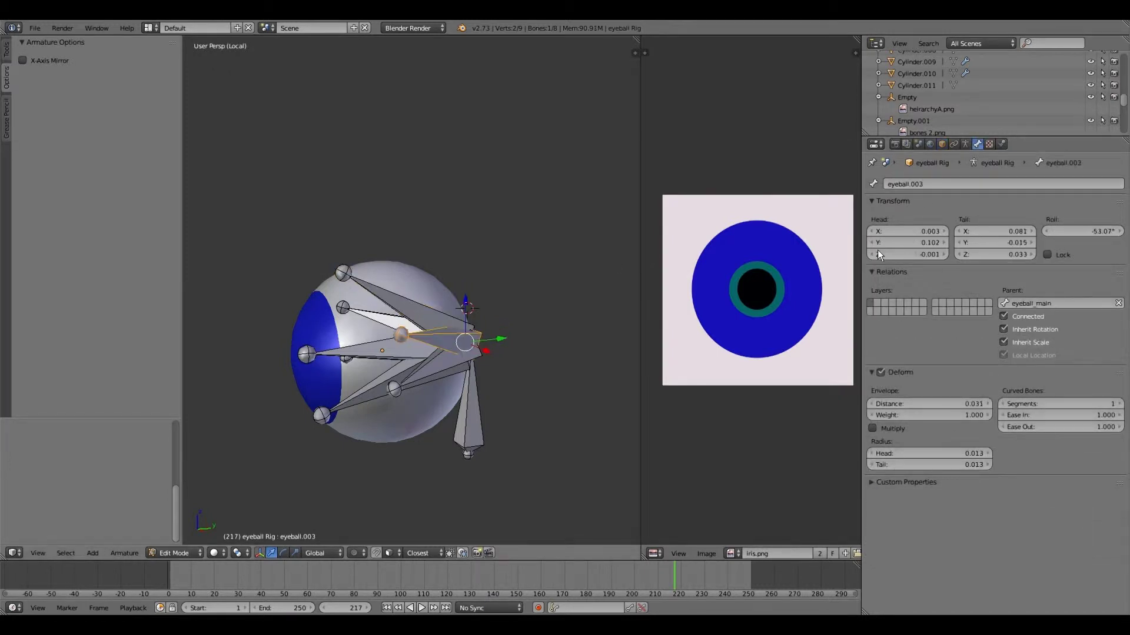
click(1012, 307)
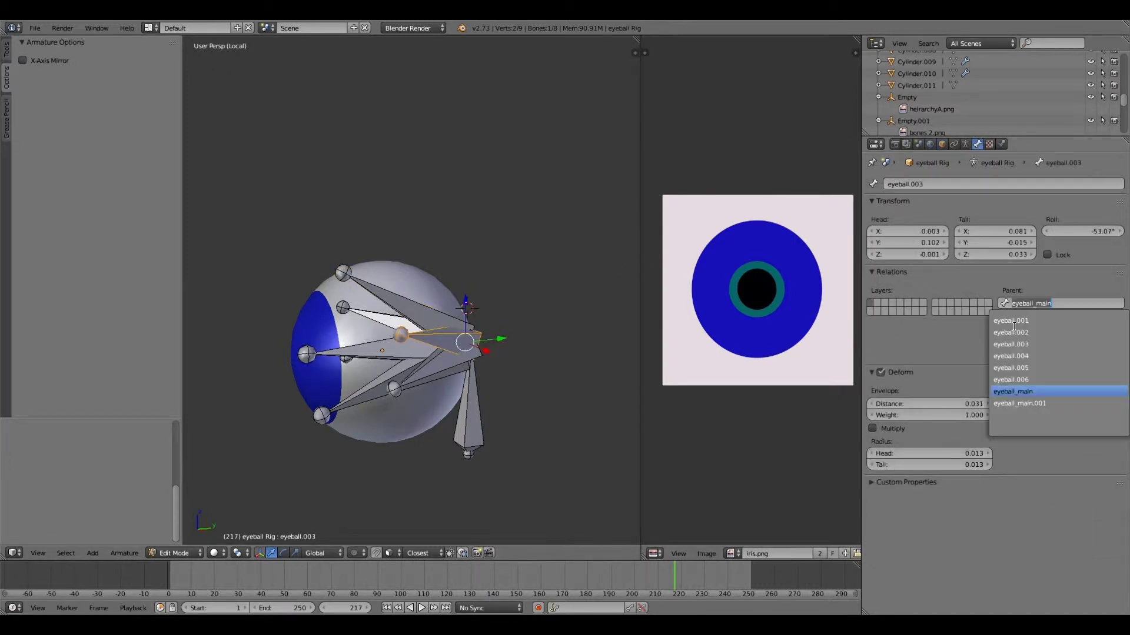
click(1011, 333)
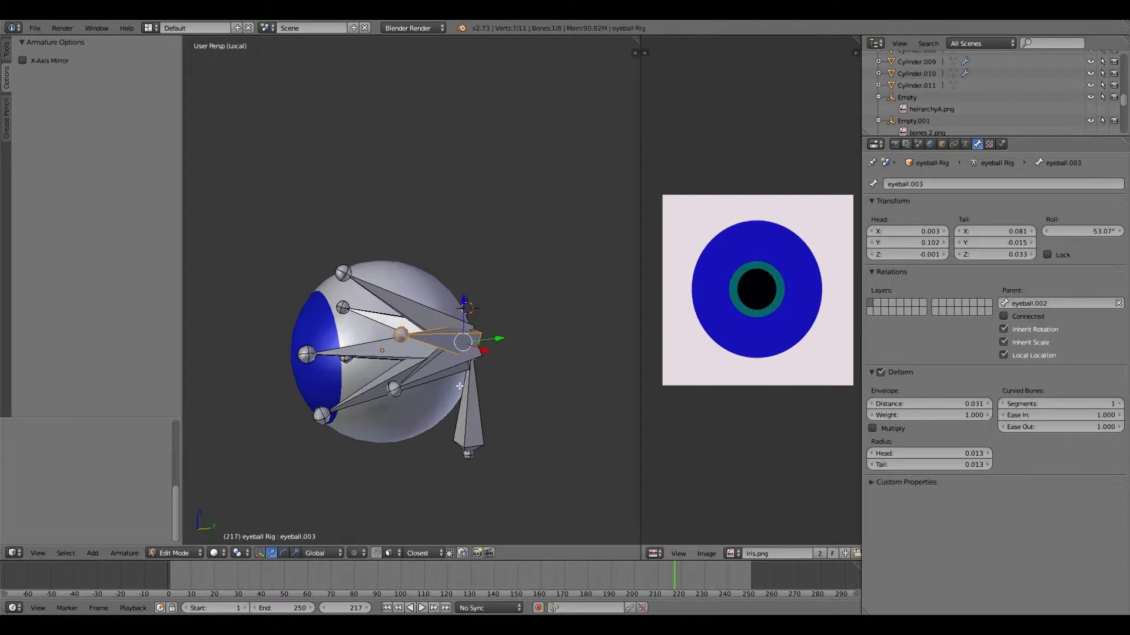
Disconnect bone eyeball.001 from its parent and set its parent to eyeball.002.
middle_drag(470, 389, 532, 395)
right_click(348, 324)
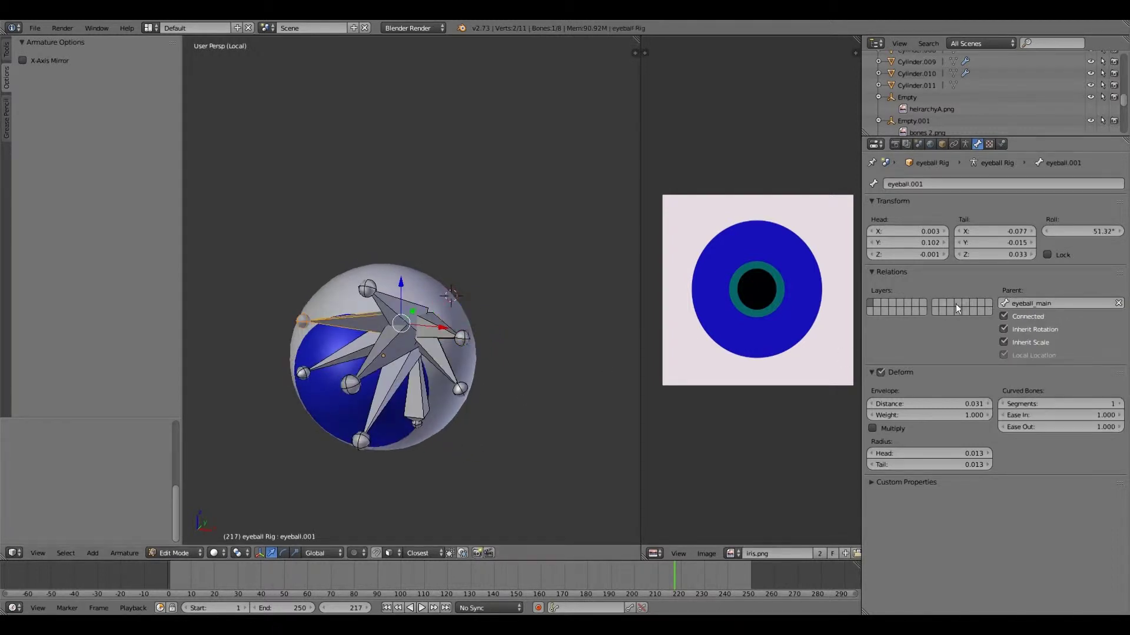
click(1043, 304)
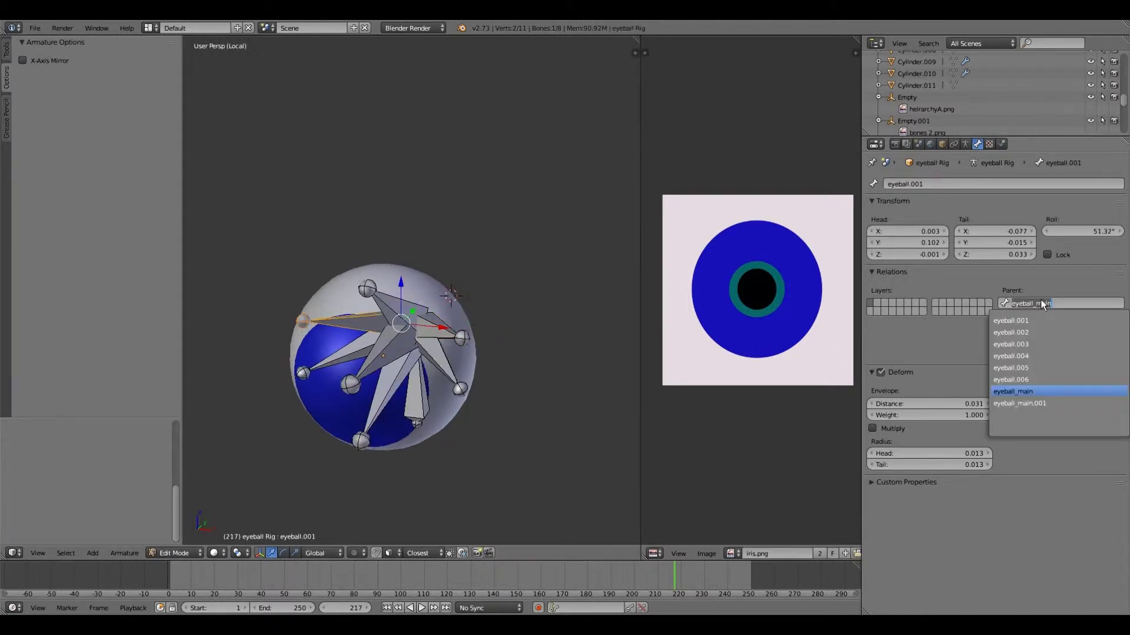
key(Escape)
click(1004, 319)
click(1029, 304)
click(994, 333)
Select the tips of the upper side bones eyeball.001 and eyeball.003 and raise them about 0.009 along Z.
middle_drag(445, 388, 475, 361)
right_click(477, 320)
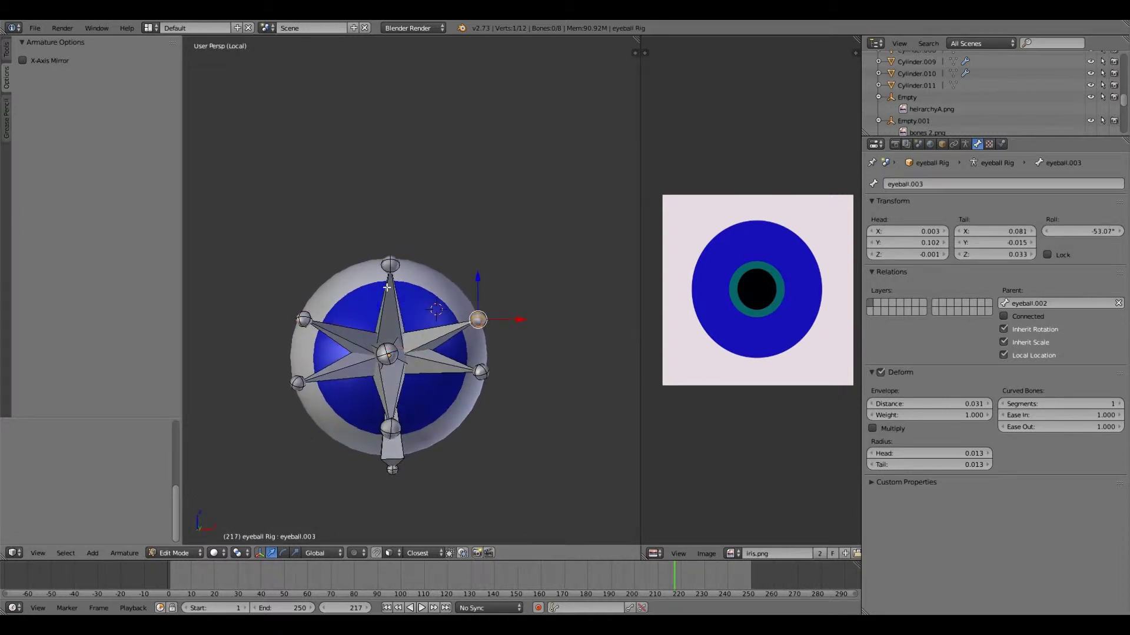
shift+right_click(303, 320)
middle_drag(303, 319, 334, 421)
scroll(333, 419, up, 1)
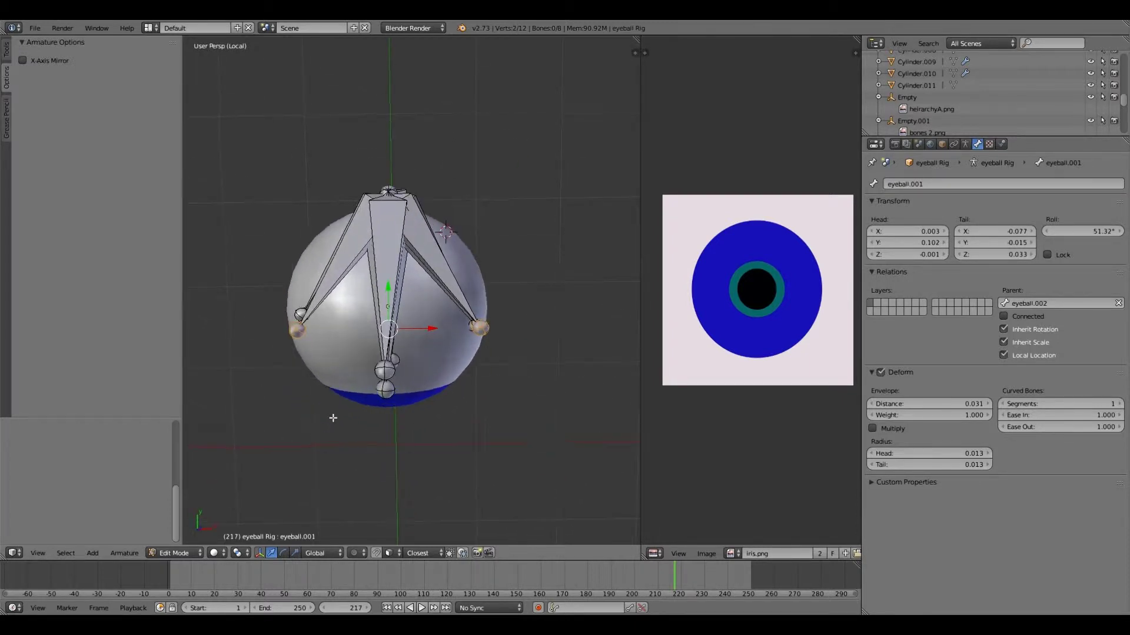
middle_drag(333, 417, 388, 286)
key(g)
key(z)
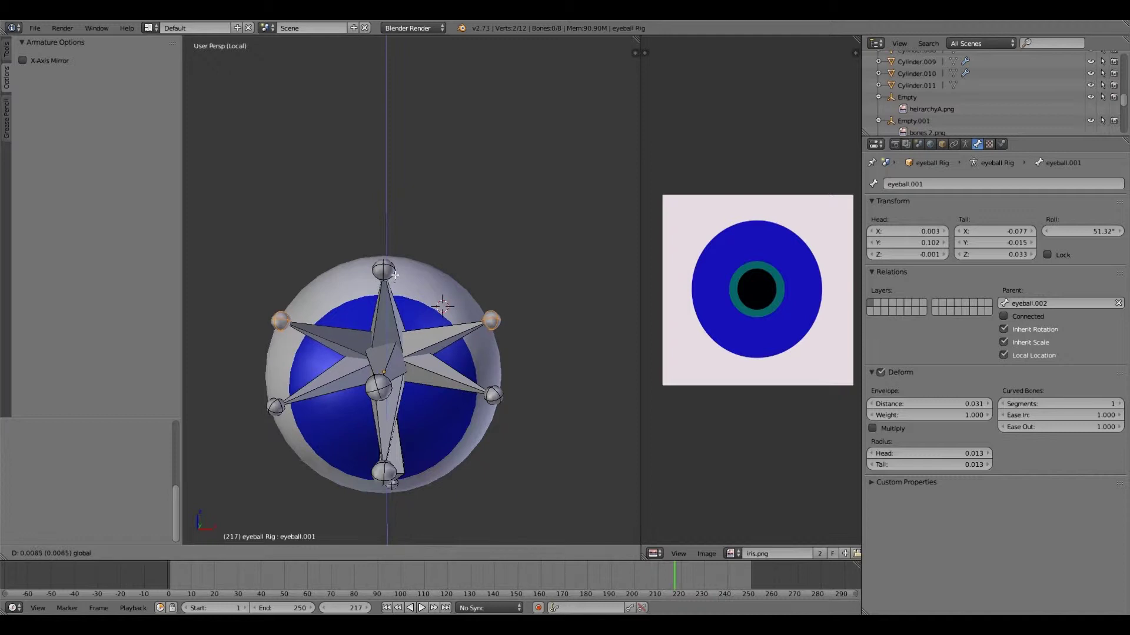
click(394, 275)
Turn off X-Ray display for the eyeball rig.
middle_drag(440, 274, 312, 329)
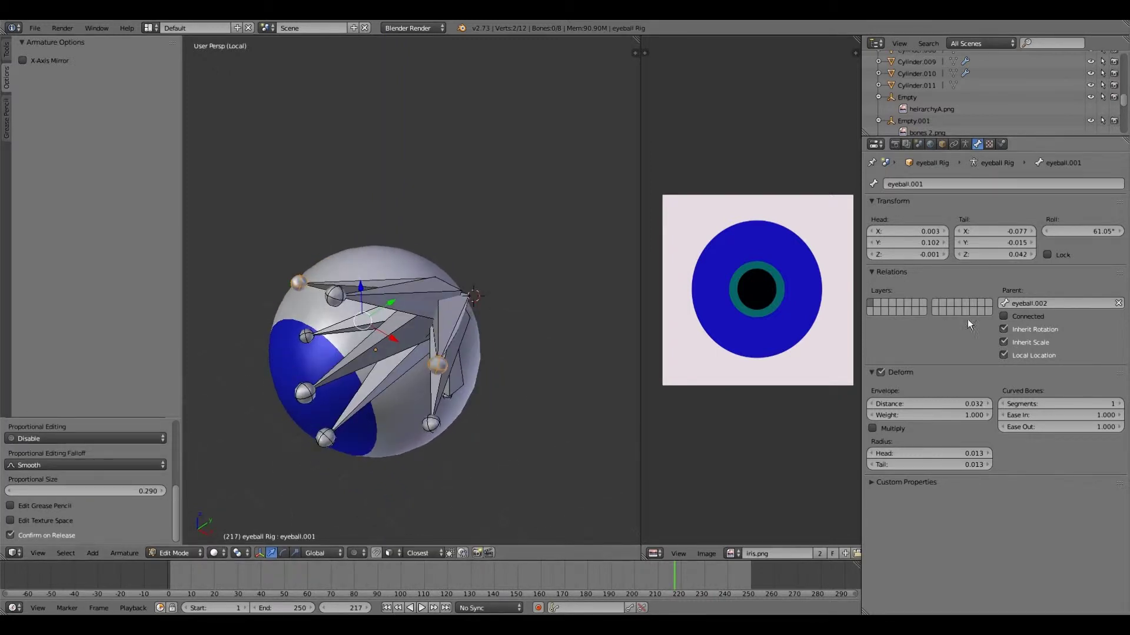
click(942, 144)
click(1003, 454)
Move the tips of the two upper side bones about -0.016 along Y, toward the iris.
middle_drag(506, 353, 465, 407)
right_click(415, 368)
right_click(408, 356)
shift+right_click(283, 306)
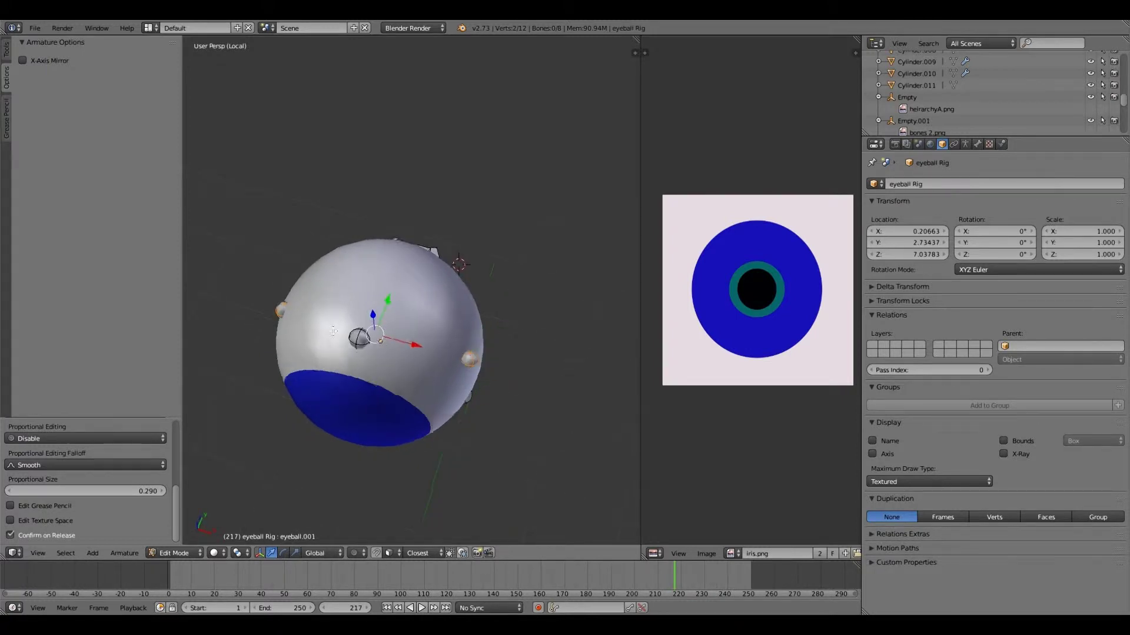
middle_drag(322, 326, 397, 315)
key(g)
key(y)
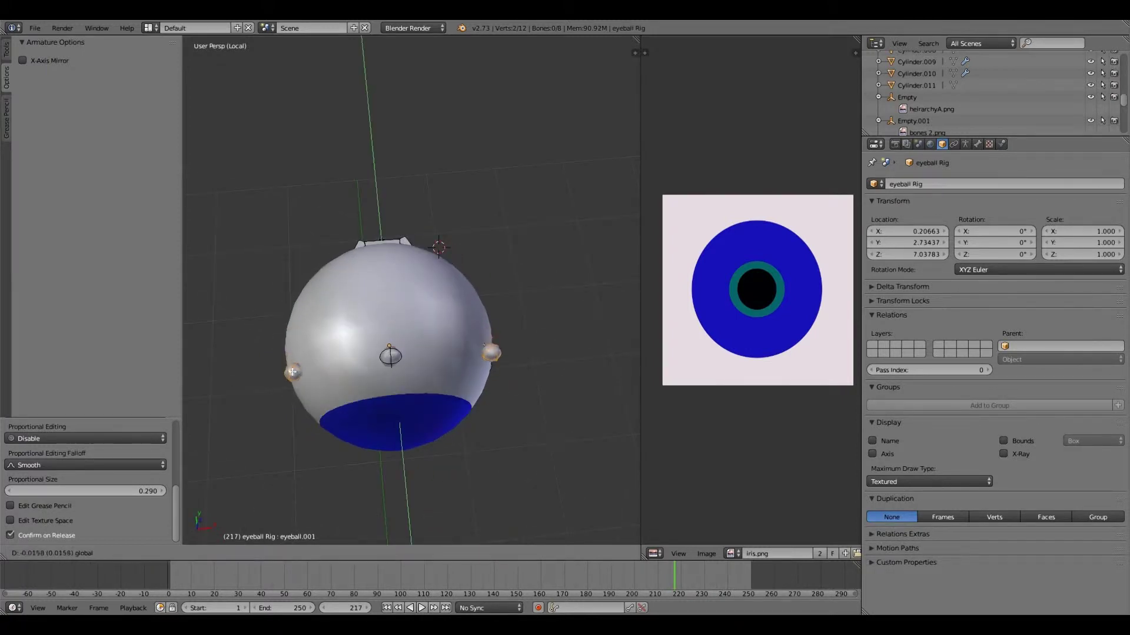
click(301, 381)
Turn X-Ray display back on so the rig's bones show through the eyeball.
right_click(297, 377)
middle_drag(297, 377, 412, 259)
right_click(385, 339)
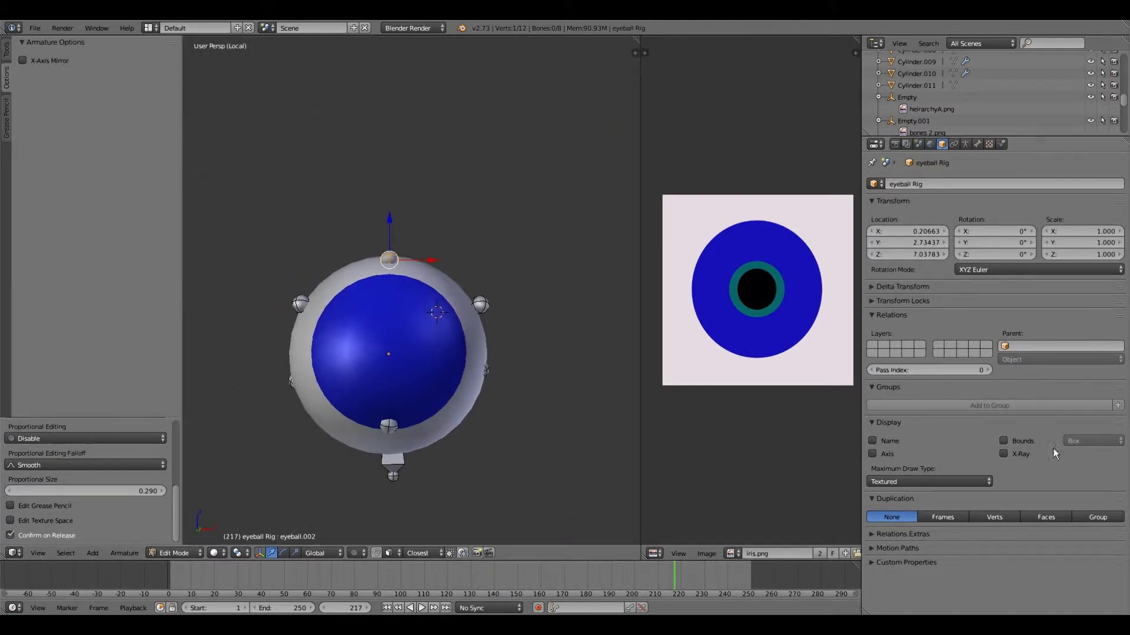
click(1003, 454)
Disconnect the lower bone eyeball.005 from its parent while keeping eyeball_main as the parent.
right_click(388, 423)
click(974, 144)
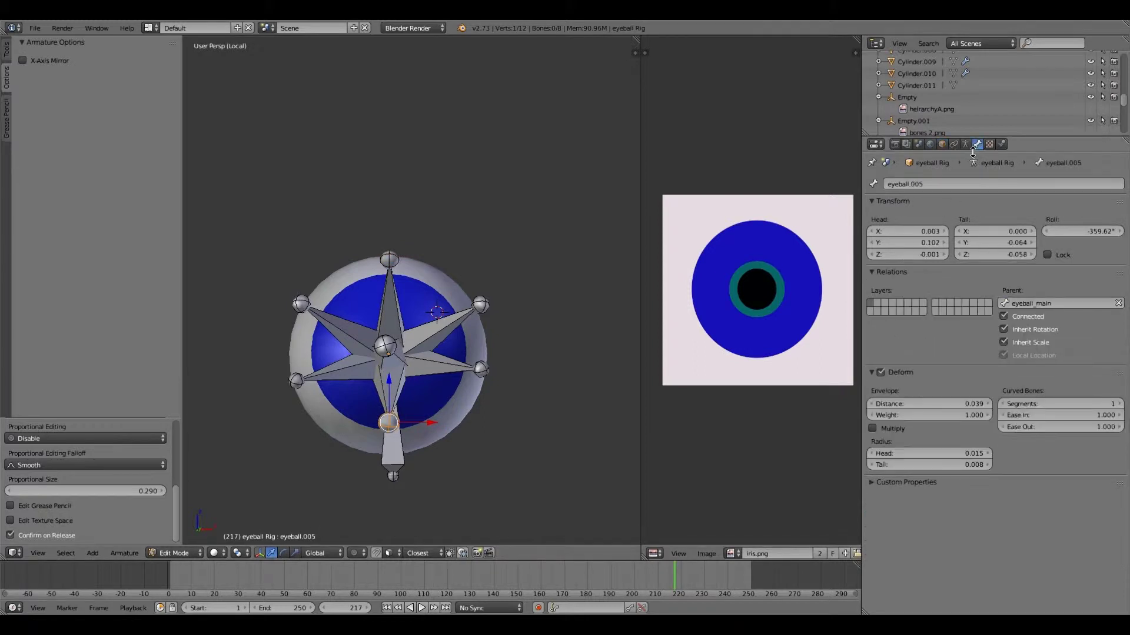
click(1004, 316)
Disconnect bone eyeball.006 from its parent and set its parent to eyeball.005.
right_click(480, 369)
click(1003, 318)
click(1012, 306)
click(1008, 367)
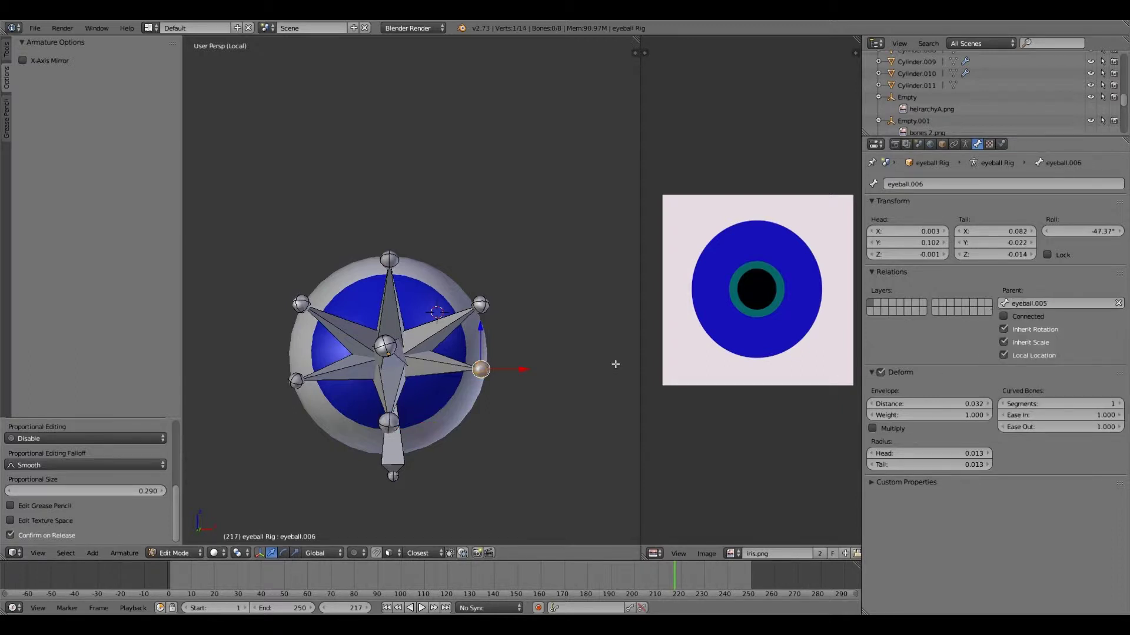
Disconnect bone eyeball.004 from its parent and set its parent to eyeball.005.
right_click(295, 381)
click(1003, 316)
click(1035, 303)
click(1030, 365)
Inspect the lower bone eyeball.005 and turn off the rig's X-Ray display again.
middle_drag(389, 346, 183, 536)
right_click(353, 433)
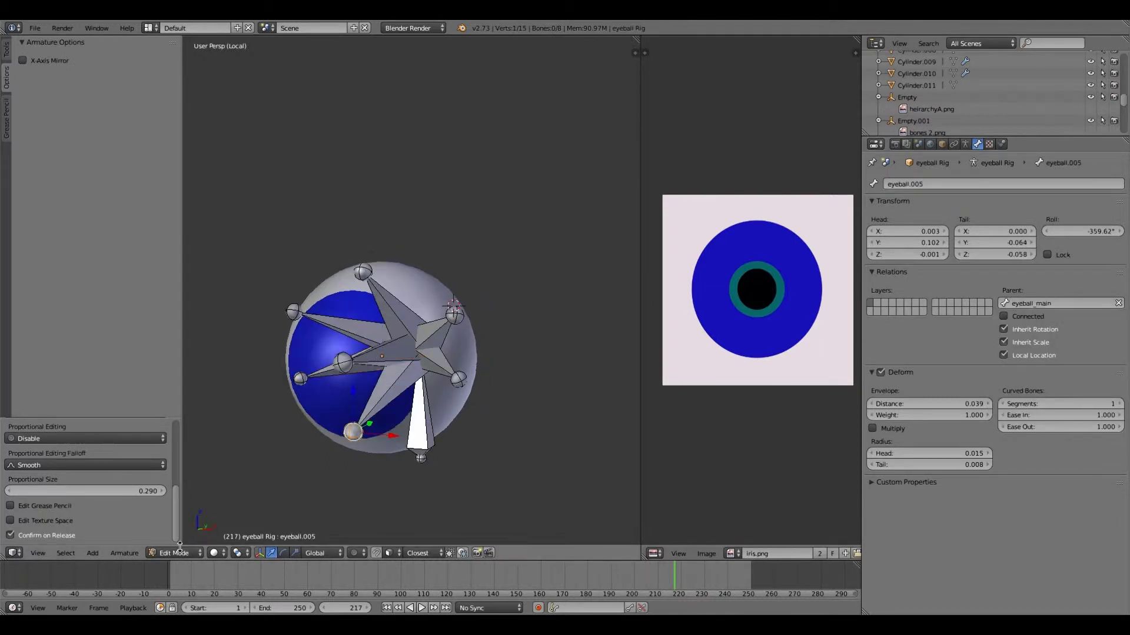
middle_drag(378, 429, 344, 356)
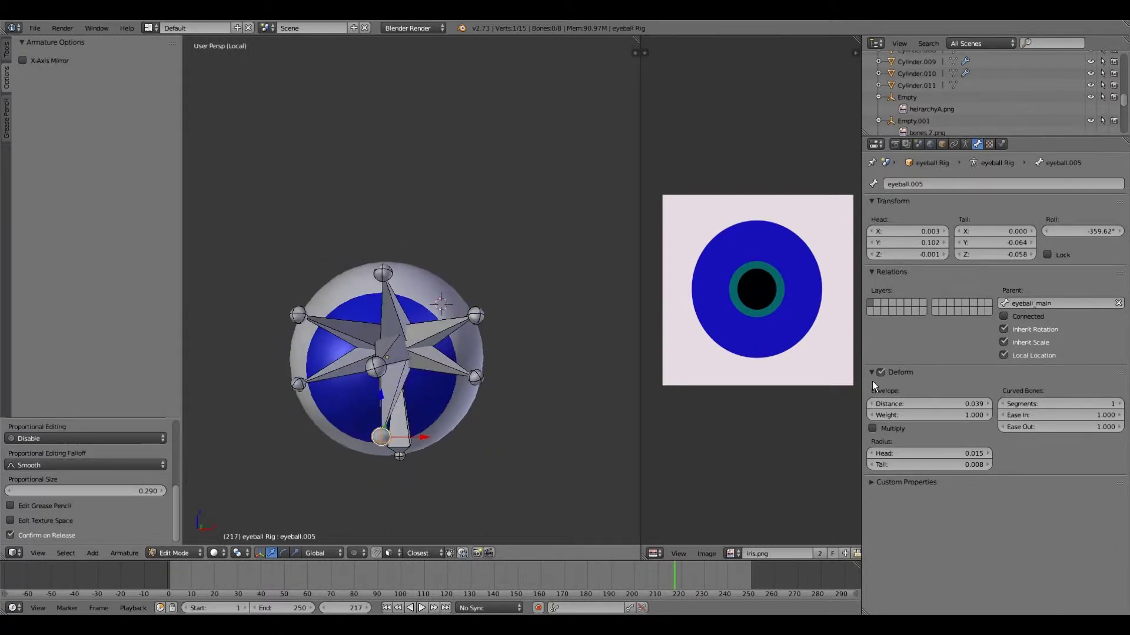
click(942, 145)
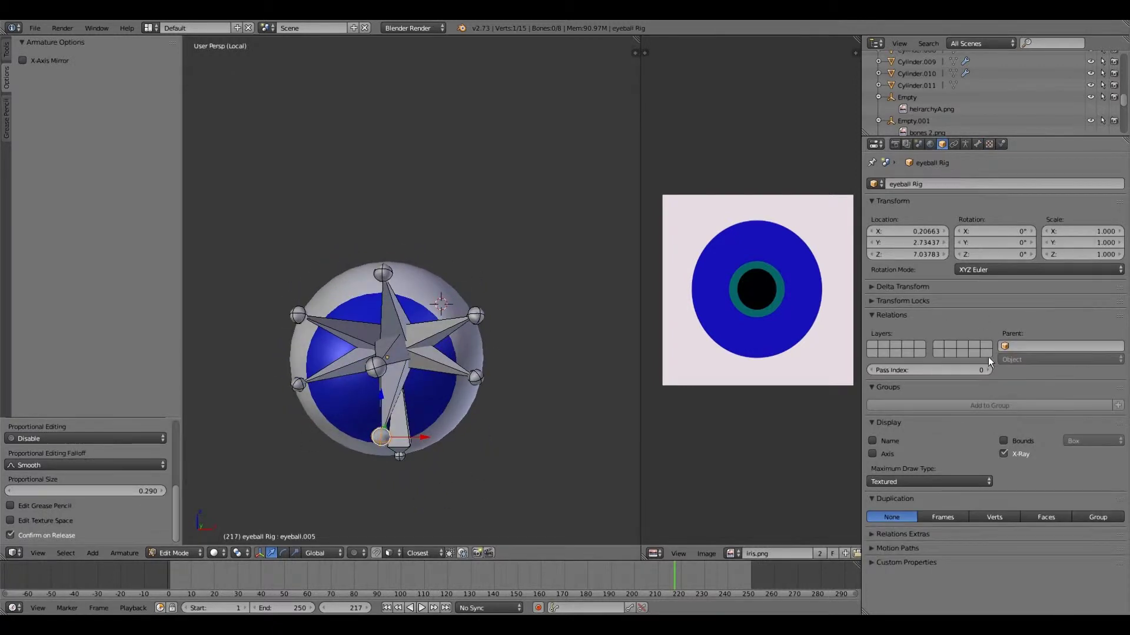
click(1003, 454)
Select the tips of the lower side bones eyeball.004 and eyeball.006 and lower them about 0.024 along Z.
middle_drag(411, 391, 351, 401)
right_click(441, 395)
middle_drag(438, 397, 384, 328)
right_click(385, 327)
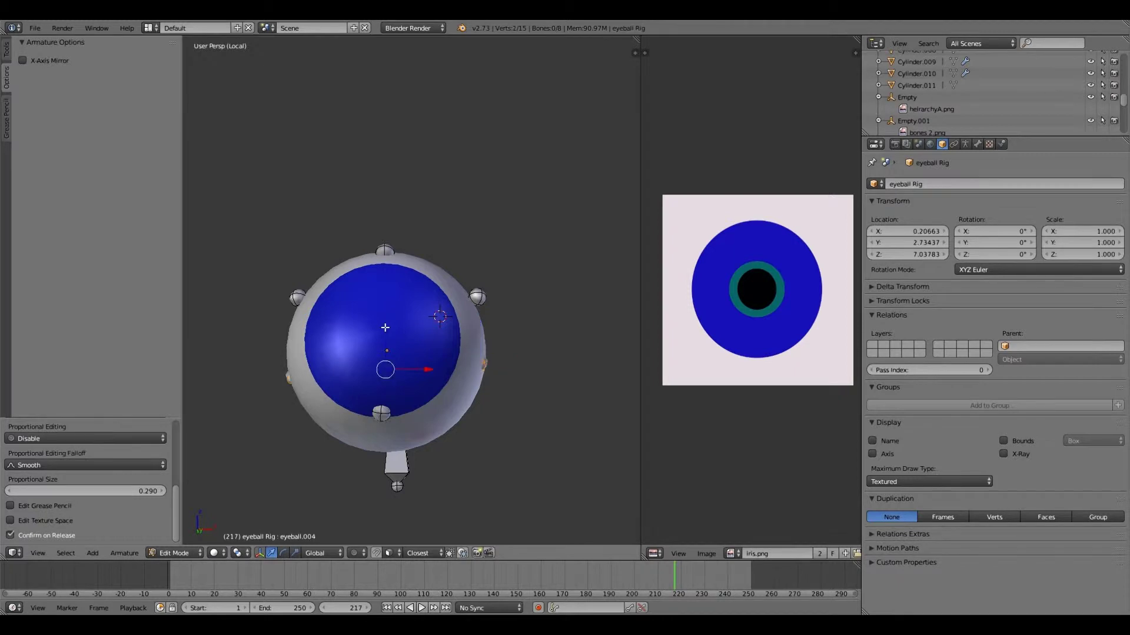
key(g)
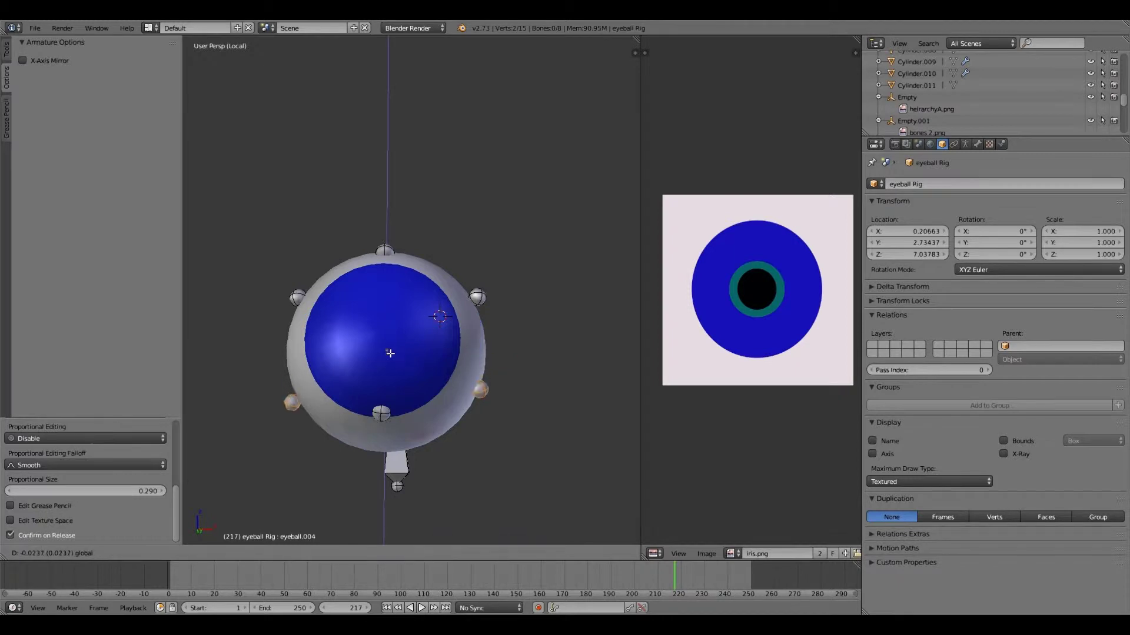
click(390, 359)
Lower the tip of the central bottom bone eyeball.005 along Z and adjust it along Y at the eyeball's surface.
middle_drag(390, 358, 381, 385)
right_click(385, 375)
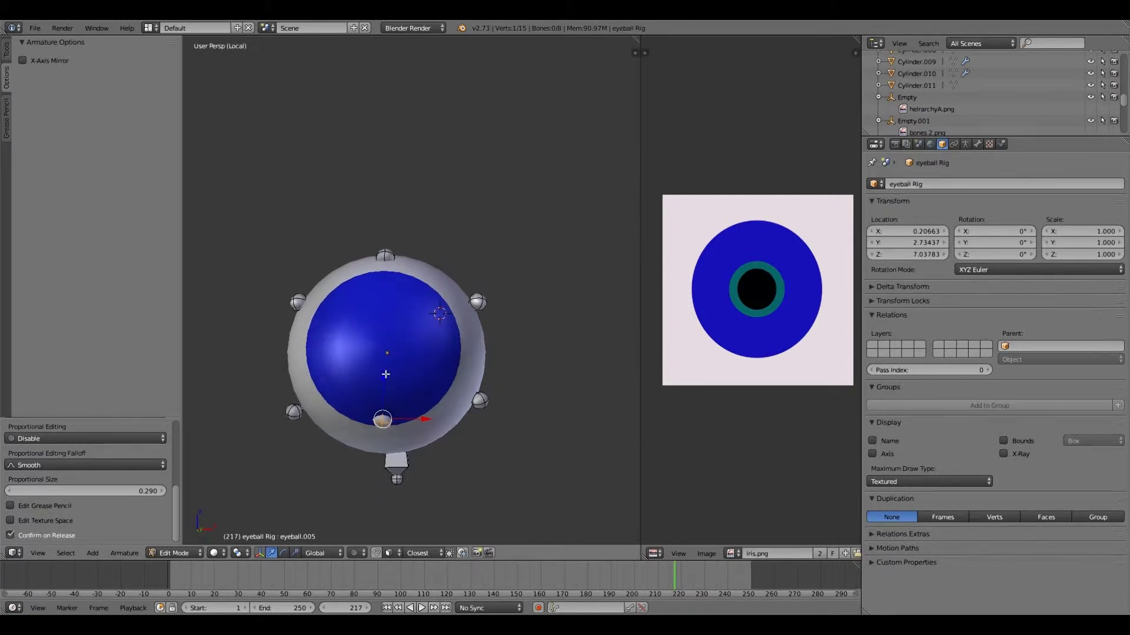
middle_drag(383, 441, 326, 412)
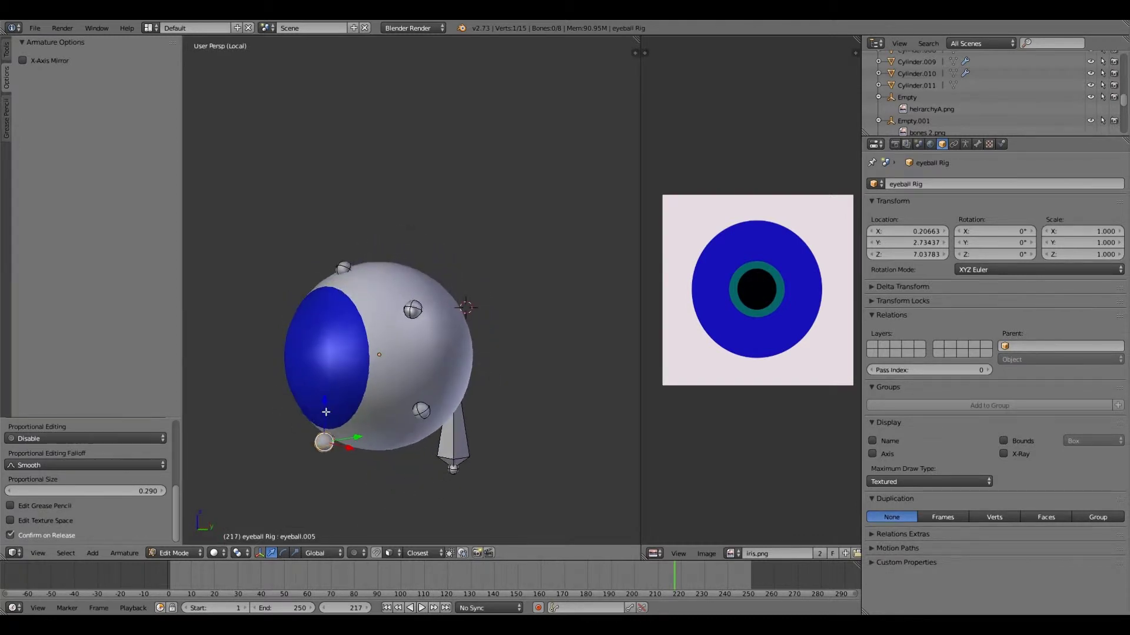
drag(326, 412, 351, 440)
middle_drag(350, 439, 295, 412)
key(g)
key(y)
click(387, 404)
Move the tips of eyeball.004 and eyeball.006 individually inward along X, closer to the eyeball's surface.
right_click(481, 401)
shift+right_click(319, 433)
middle_drag(318, 432, 340, 417)
right_click(340, 417)
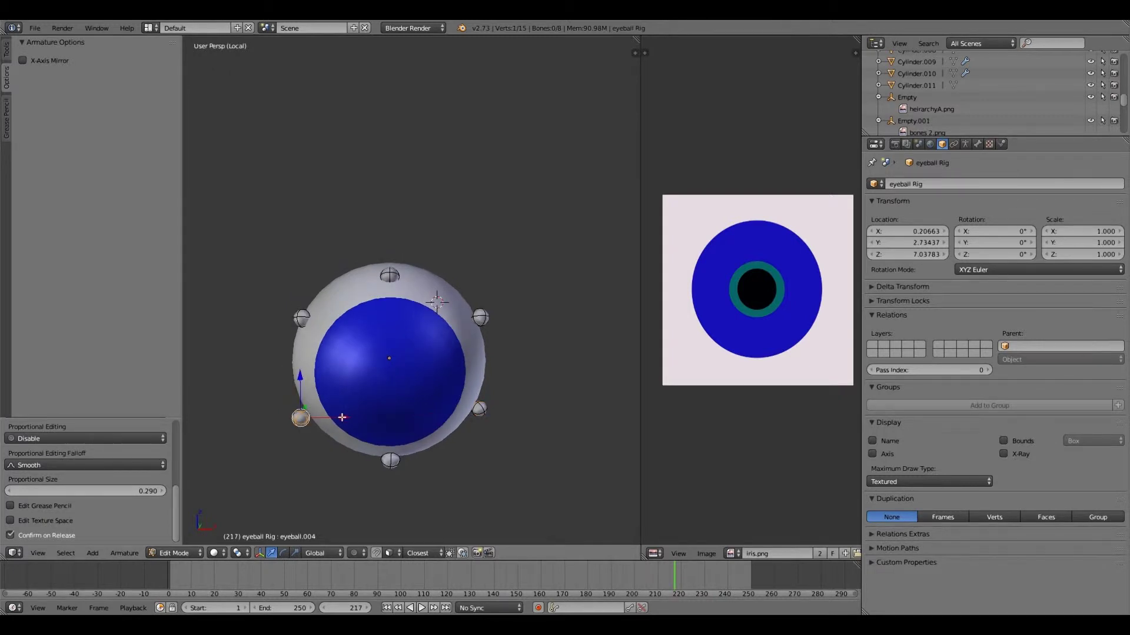
right_click(518, 406)
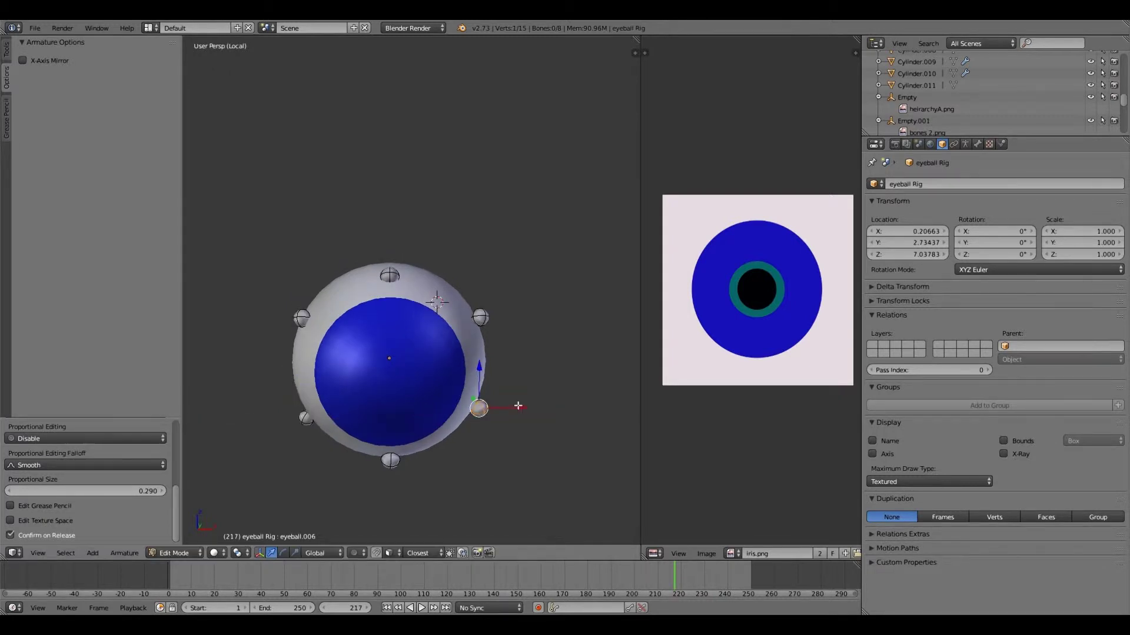
drag(519, 406, 483, 411)
middle_drag(483, 412, 383, 358)
Select both lower side bone tips and raise them slightly along Z.
shift+right_click(298, 410)
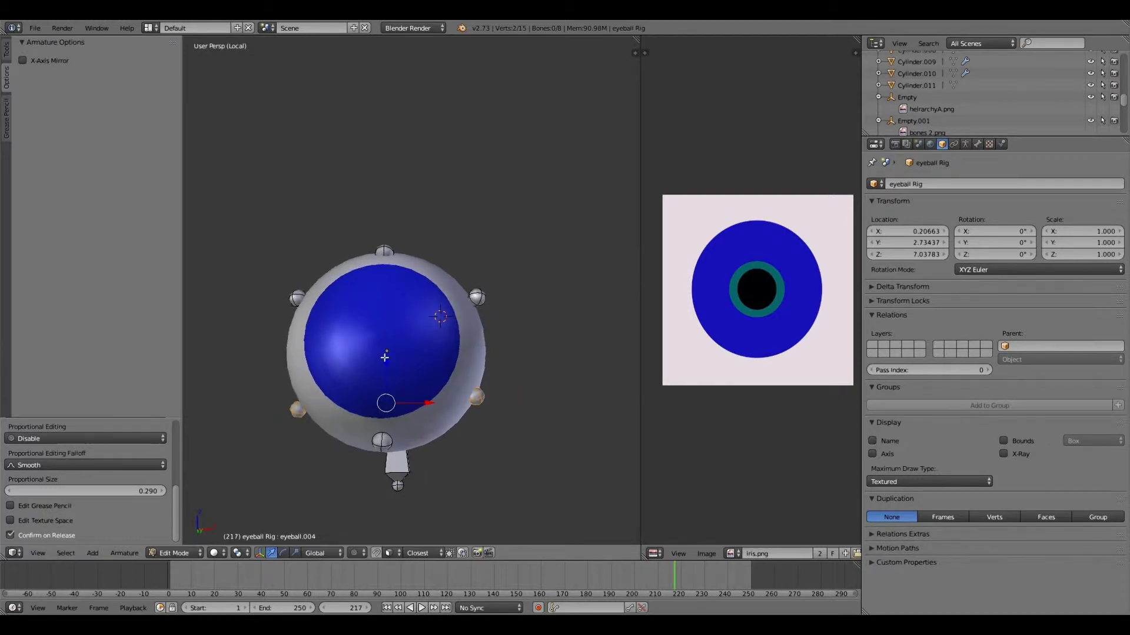
key(g)
key(z)
click(389, 348)
middle_drag(390, 353, 394, 360)
Select the tips of the upper side bones eyeball.001 and eyeball.003 and adjust them along Z and Y around the eyeball.
right_click(478, 305)
shift+right_click(298, 304)
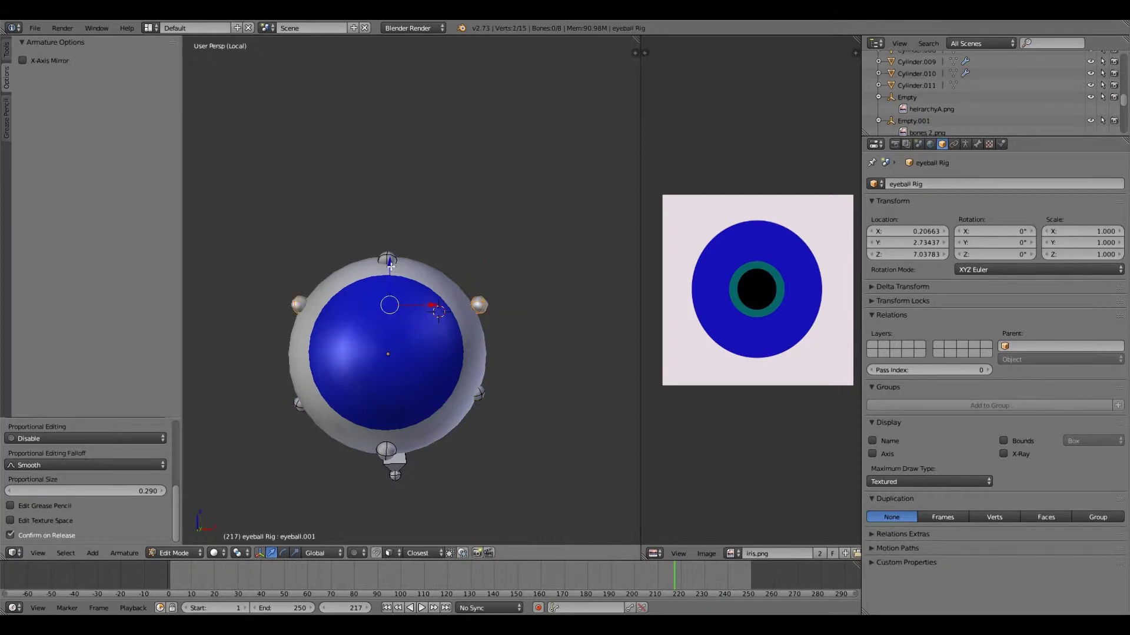
middle_drag(390, 266, 303, 409)
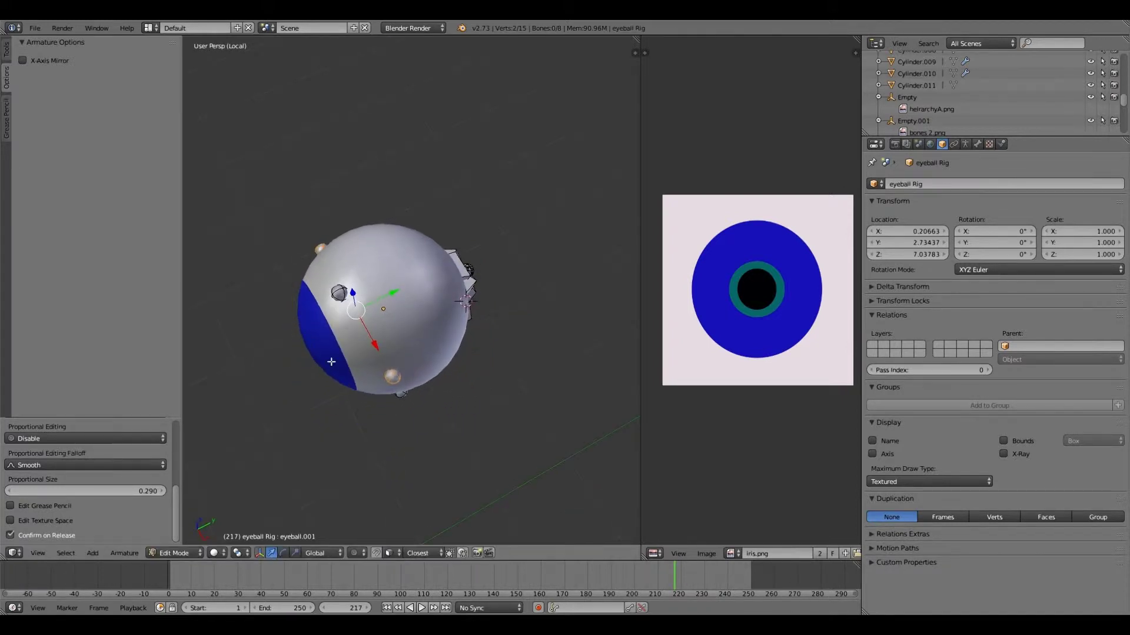
middle_drag(331, 361, 403, 286)
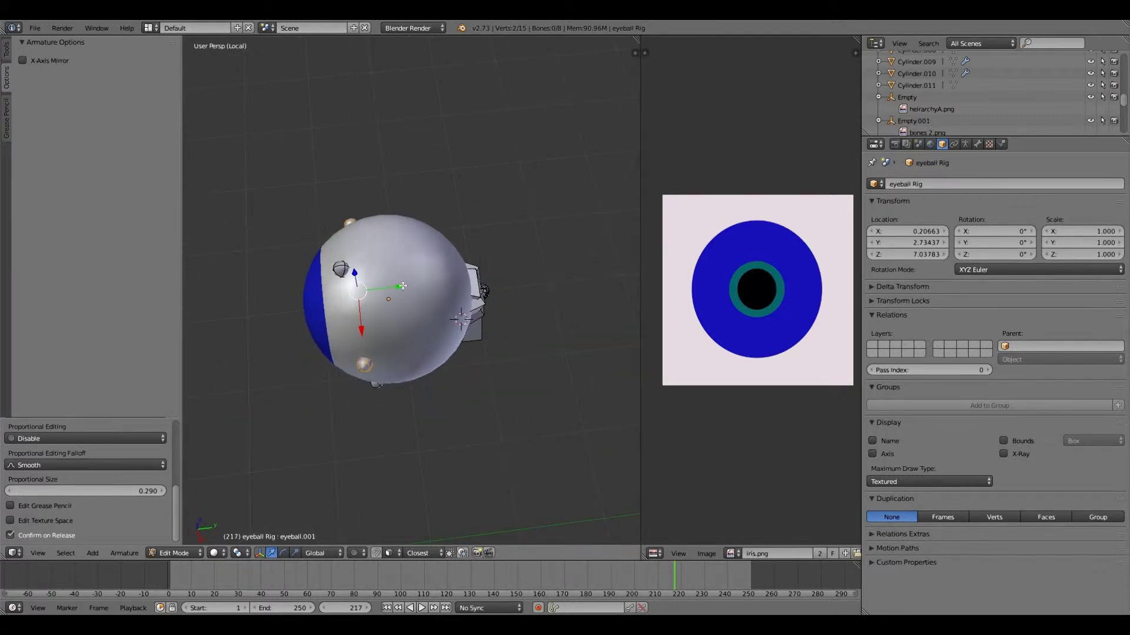
key(KP_1)
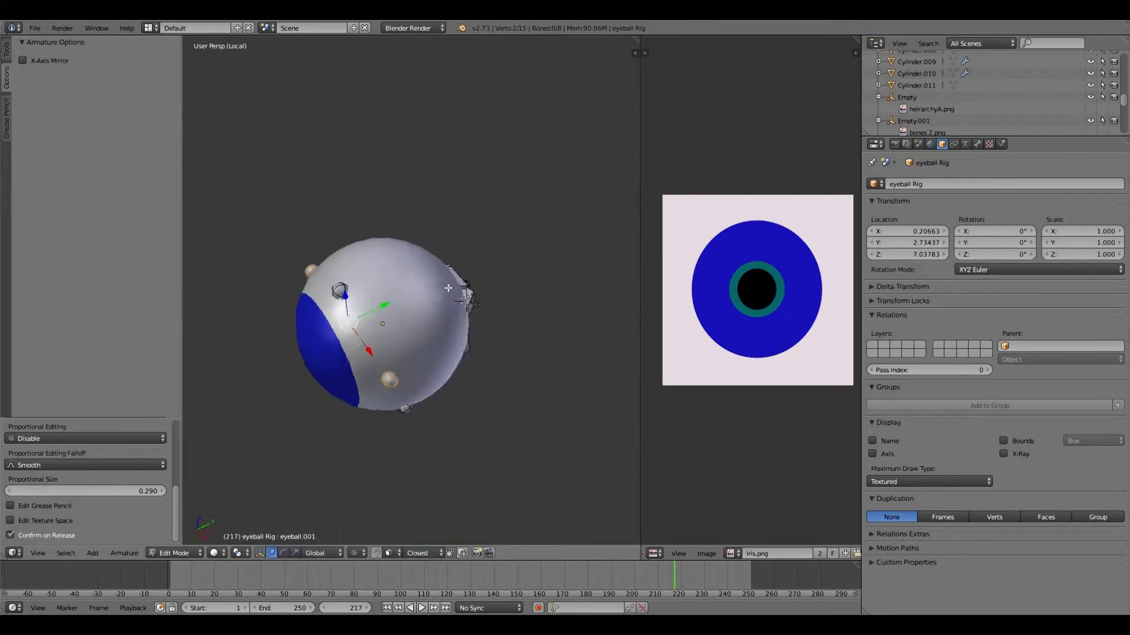
middle_drag(501, 238, 509, 230)
Select both lower side bone tips, check their placement around the eyeball, and return the armature to Object Mode.
right_click(479, 400)
shift+right_click(306, 411)
middle_drag(309, 412, 395, 328)
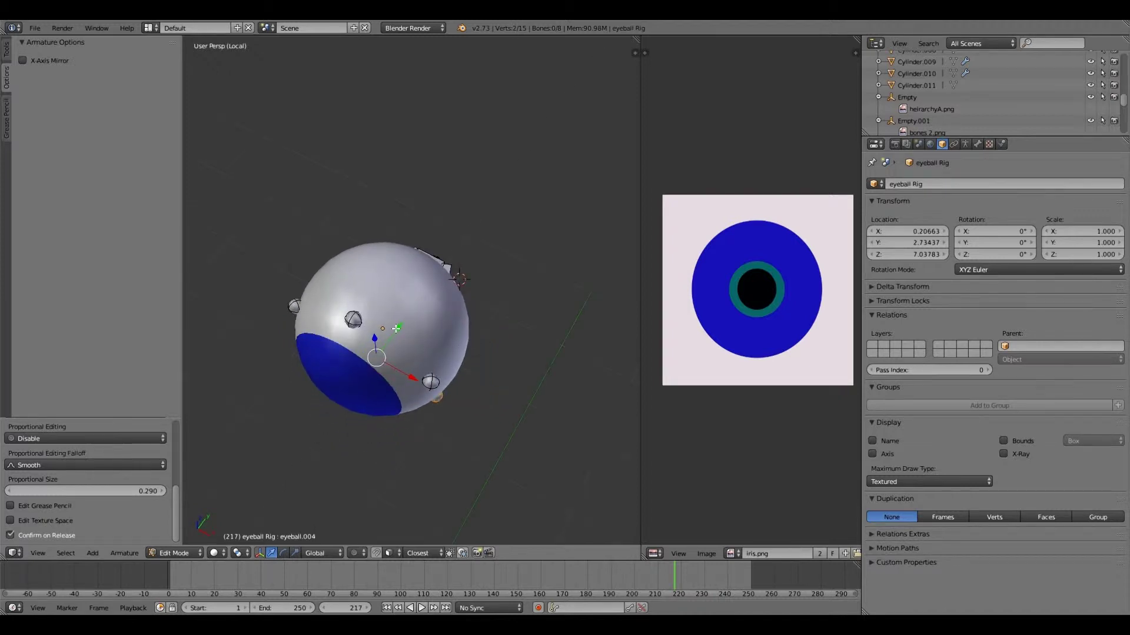
key(KP_1)
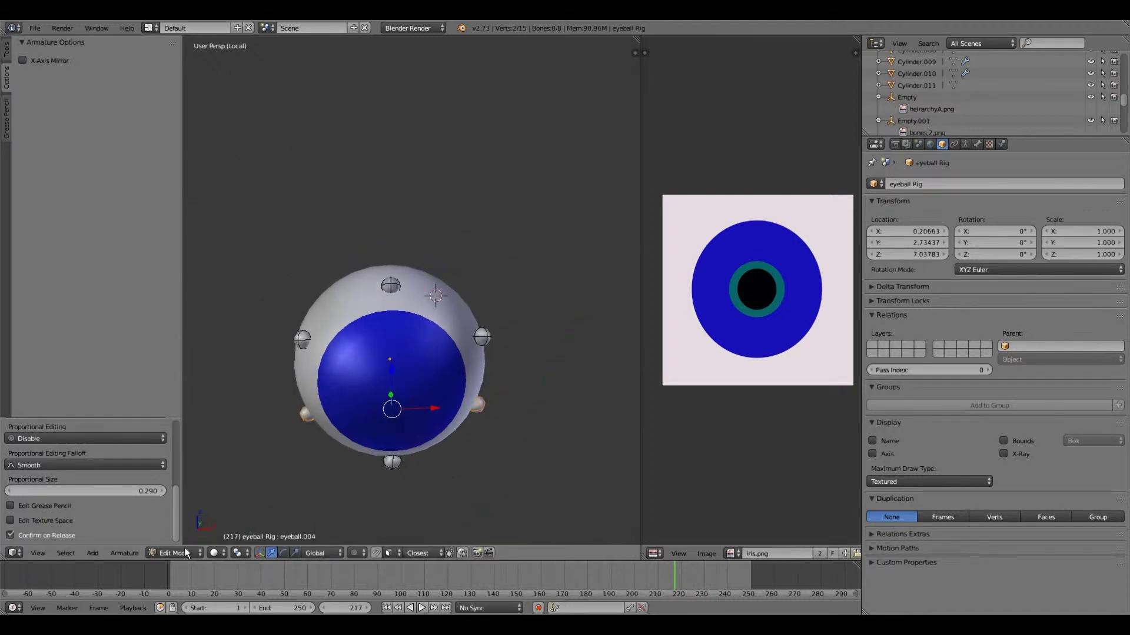
click(186, 553)
click(180, 538)
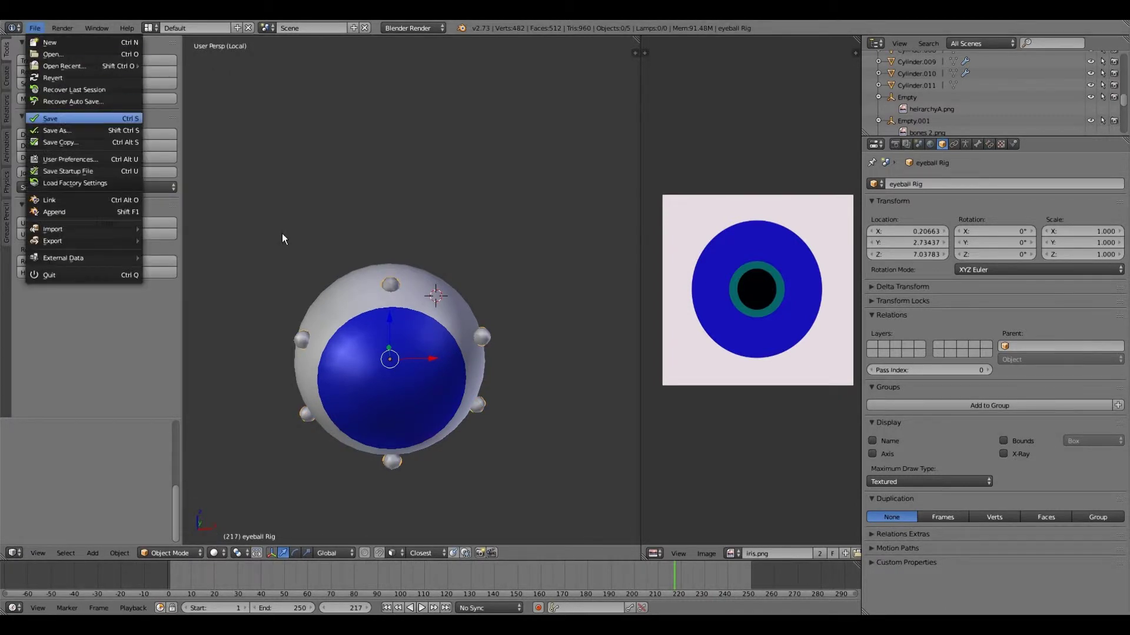
Select the eyeball mesh and remove all of its existing vertex groups.
right_click(347, 297)
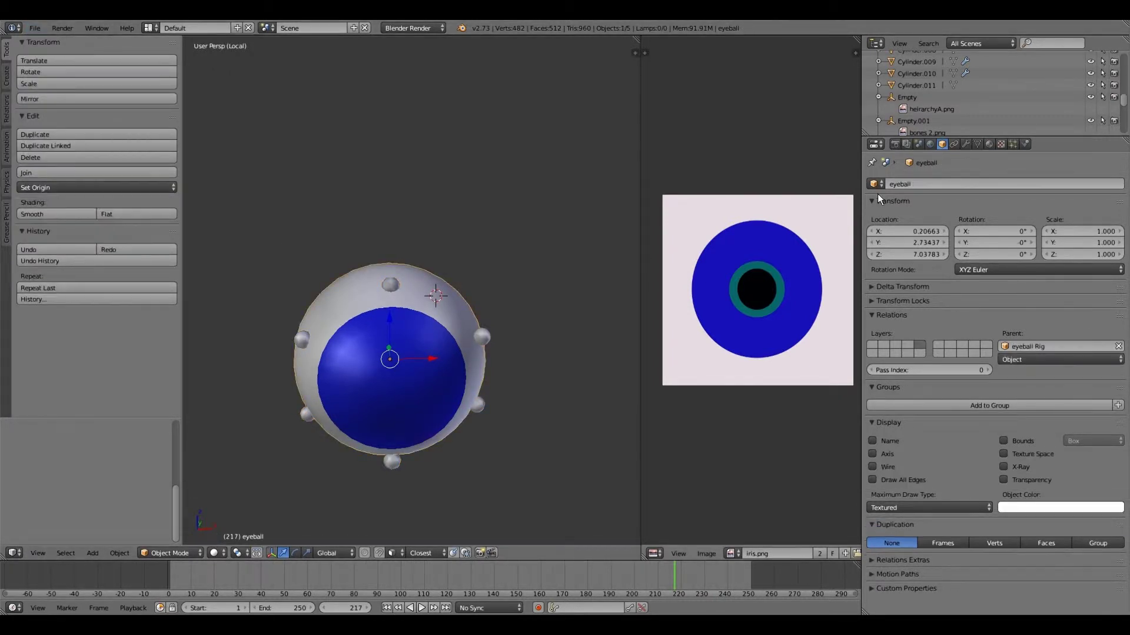
click(978, 144)
scroll(923, 282, up, 3)
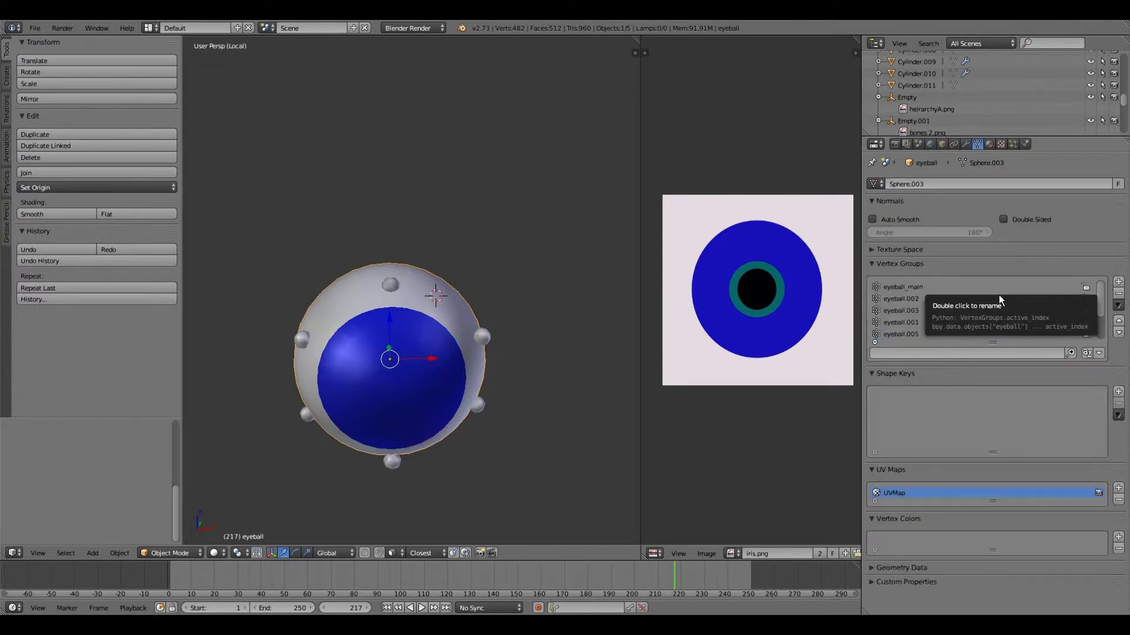
click(1117, 294)
click(1117, 293)
click(1117, 293)
click(1117, 294)
click(1117, 294)
click(1119, 294)
click(1118, 294)
click(1119, 293)
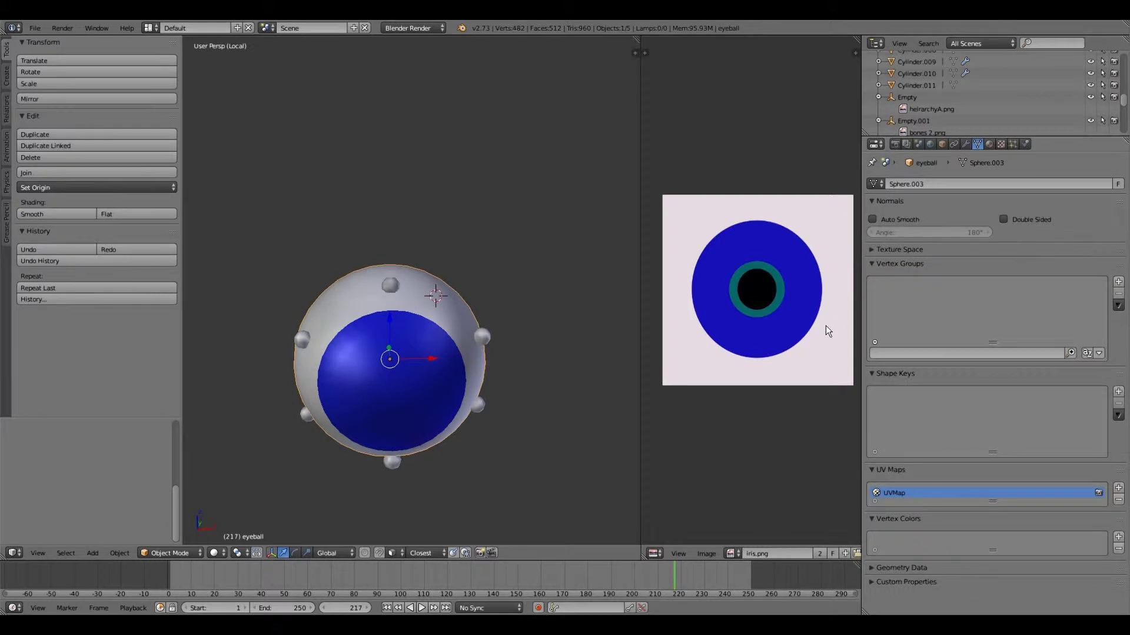
middle_drag(454, 361, 238, 461)
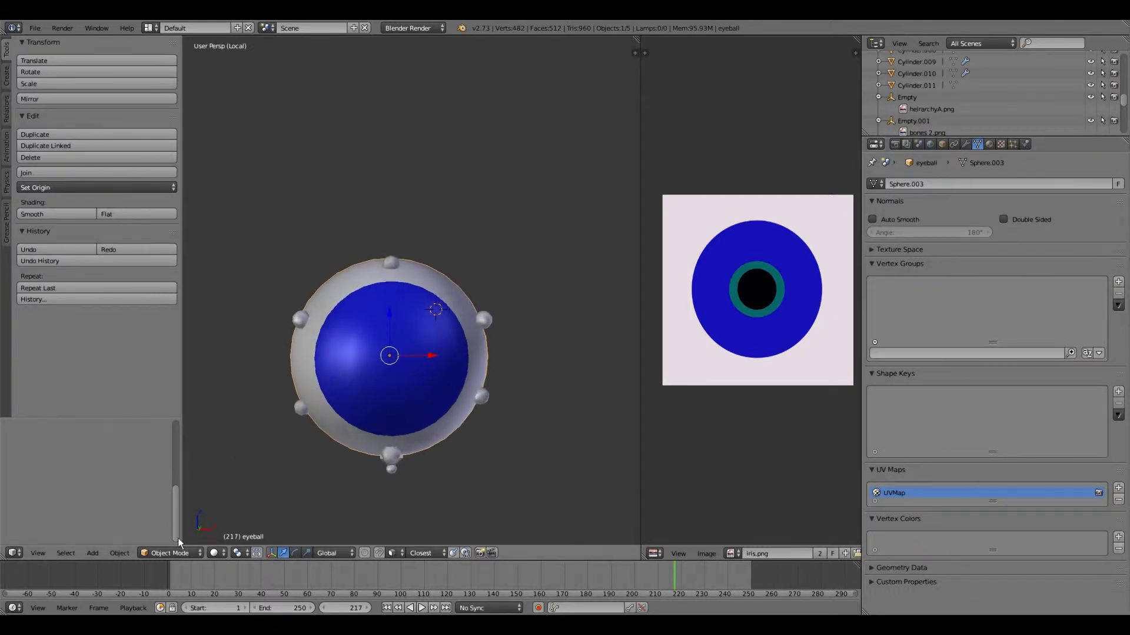
scroll(238, 461, down, 1)
right_click(391, 385)
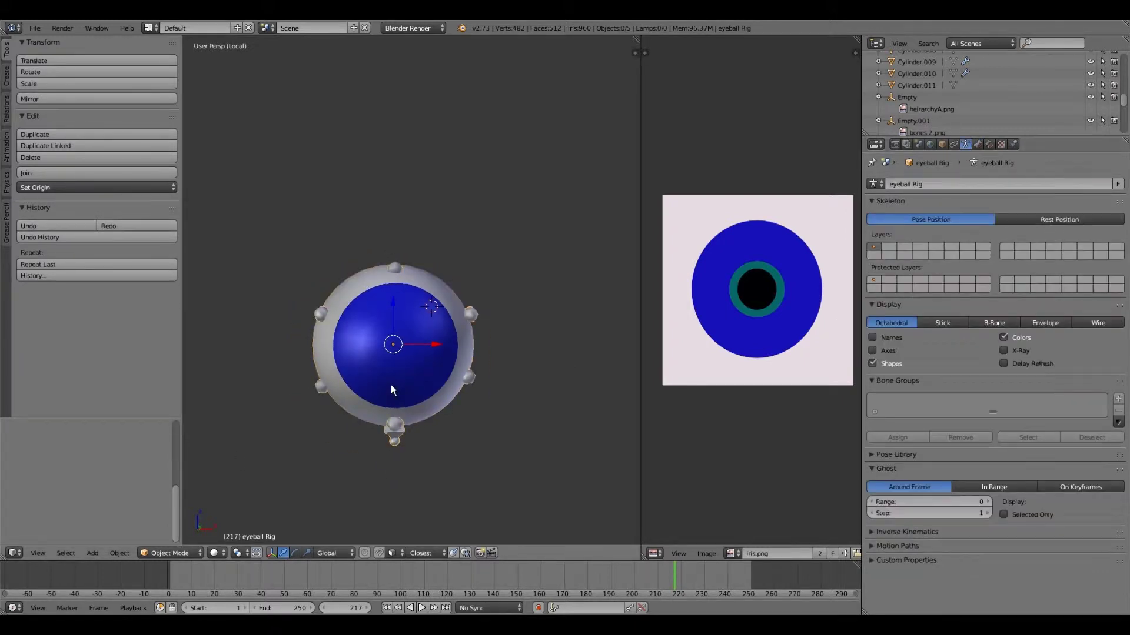
right_click(394, 381)
middle_drag(396, 383, 469, 322)
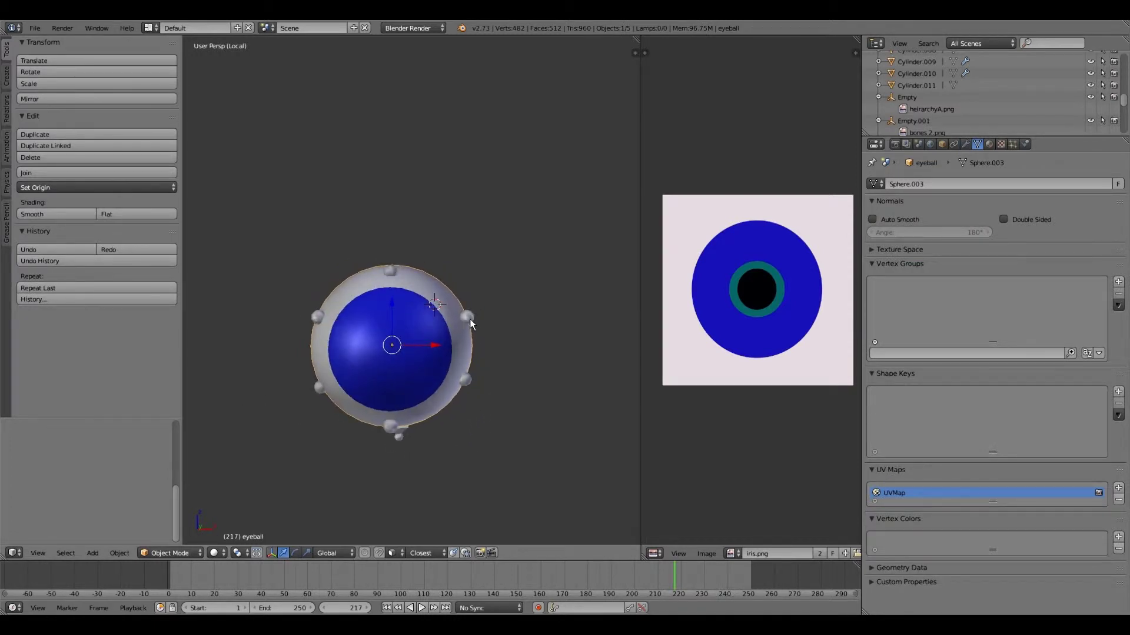
right_click(469, 318)
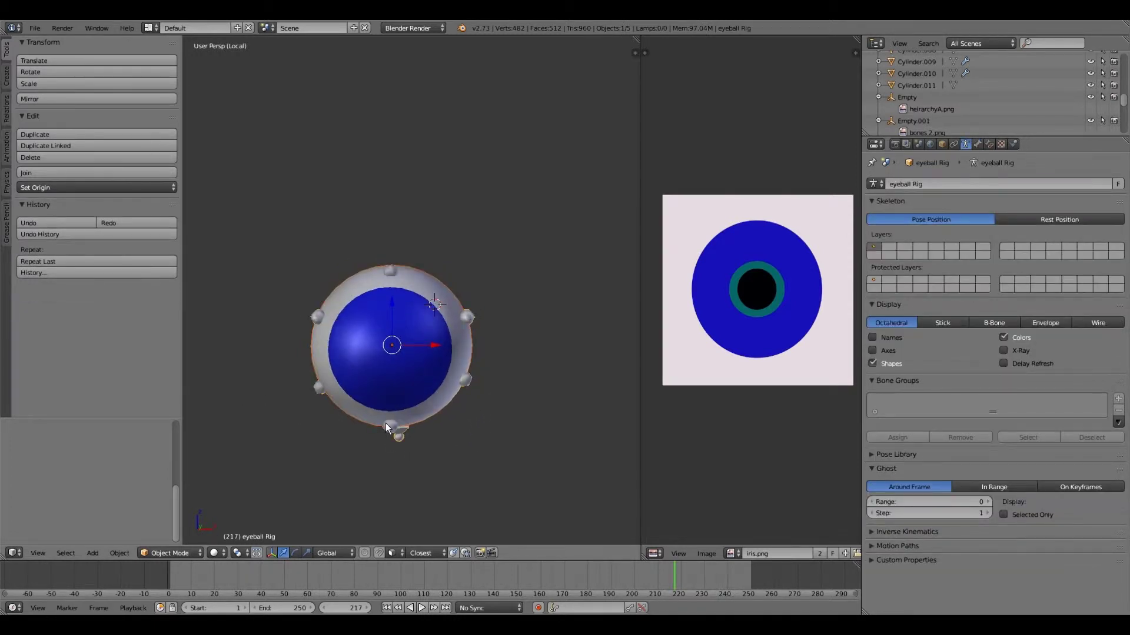
right_click(385, 423)
click(169, 553)
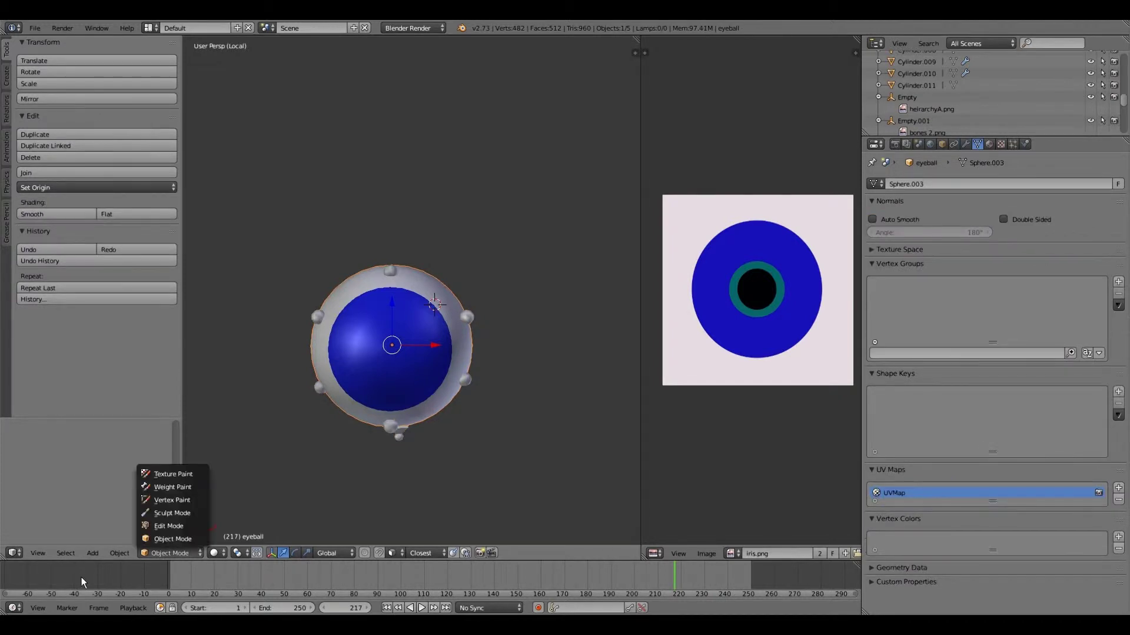
right_click(323, 389)
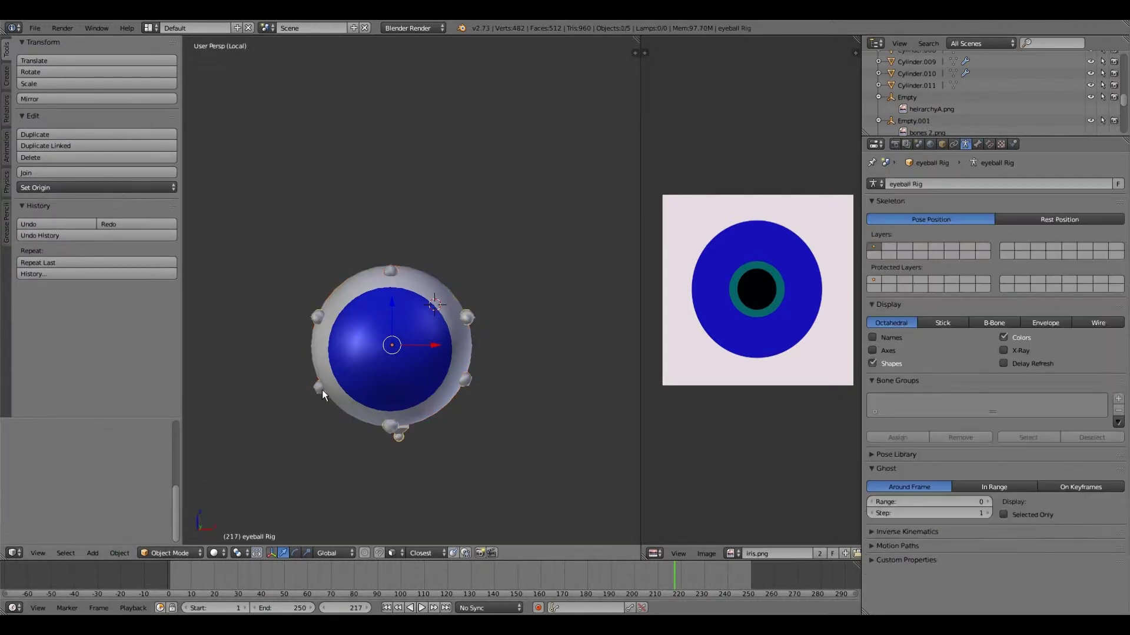
click(168, 553)
click(170, 513)
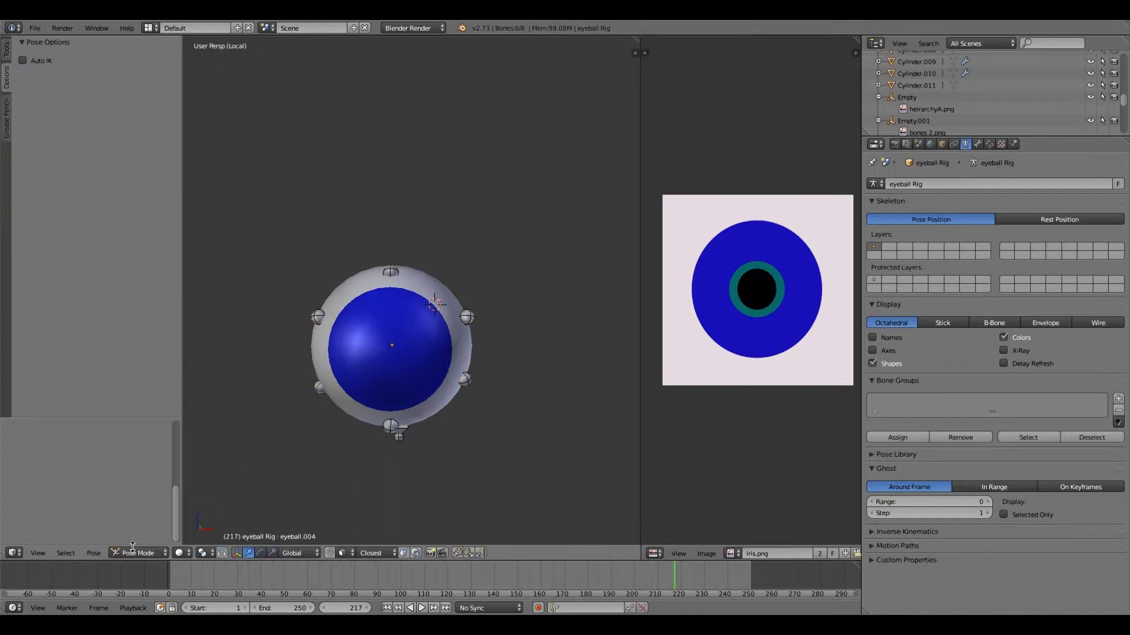
click(94, 553)
mouse_move(125, 492)
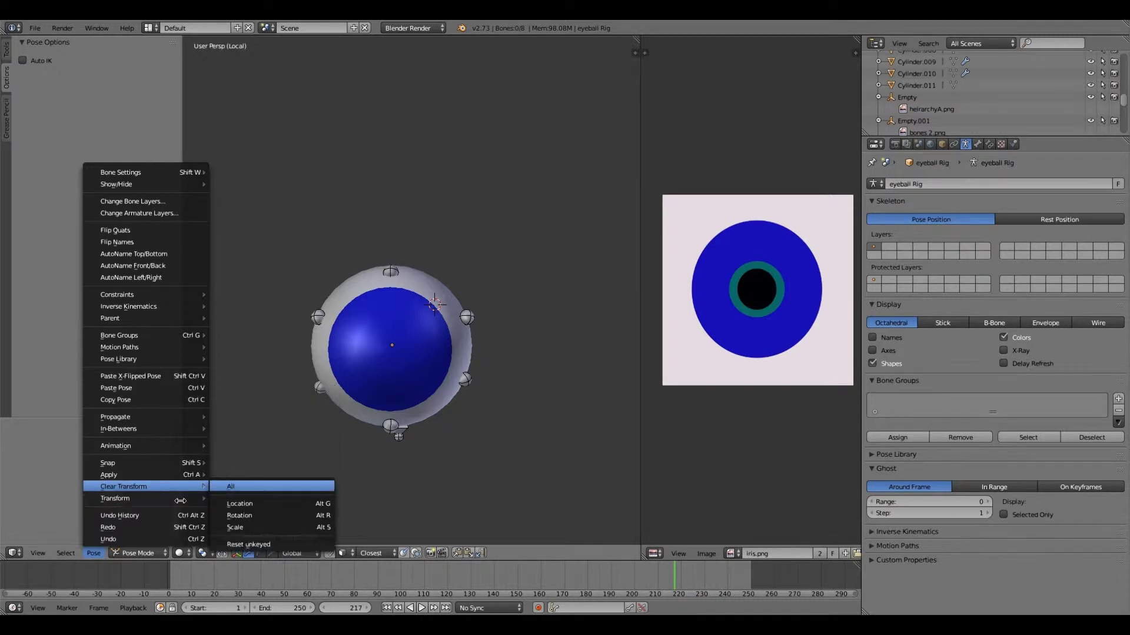
key(Escape)
click(138, 553)
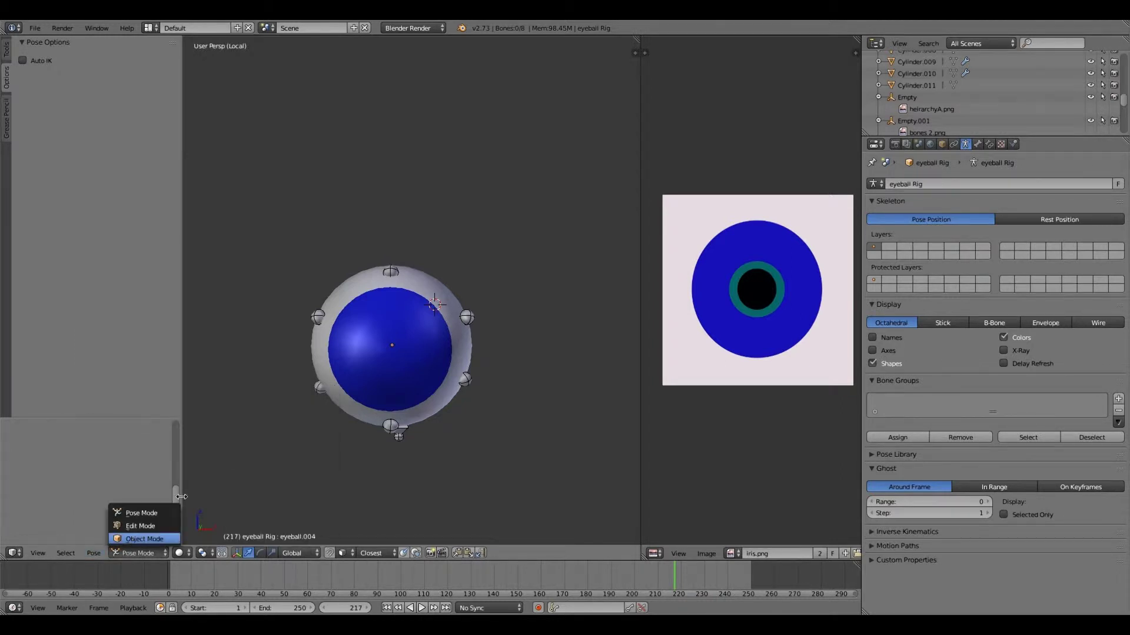
click(140, 538)
Parent the eyeball mesh to the eyeball Rig armature using Armature Deform With Automatic Weights.
right_click(418, 373)
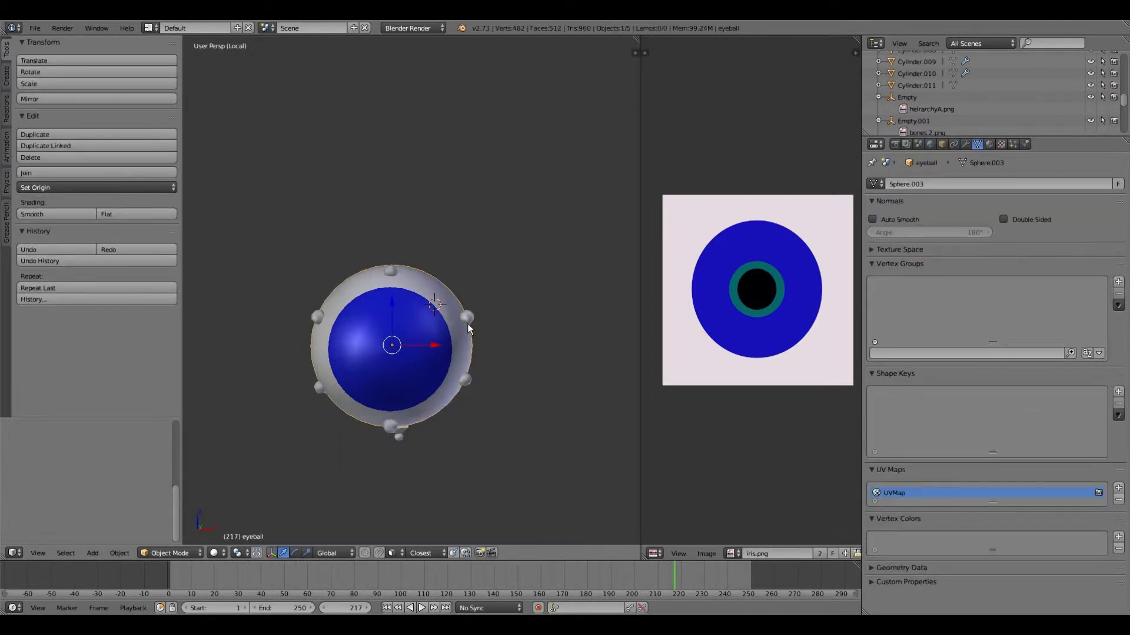
right_click(467, 324)
key(ctrl+p)
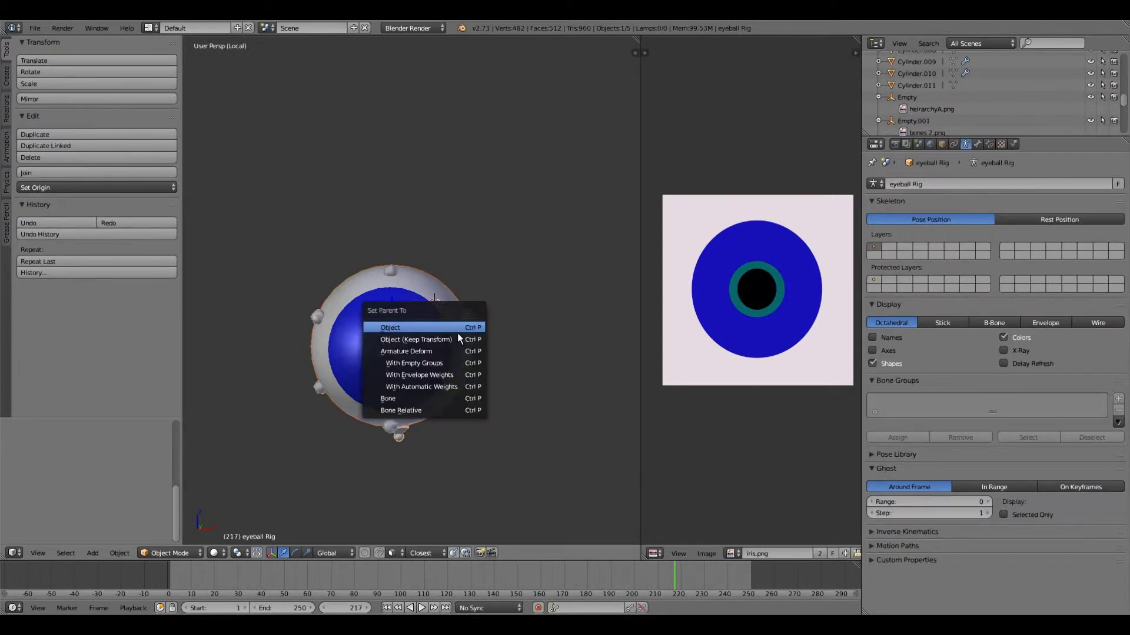
click(435, 385)
middle_drag(398, 382, 365, 411)
Enter Edit Mode on the eyeball Rig and enable its X-Ray display so the bones show through the eyeball.
click(172, 546)
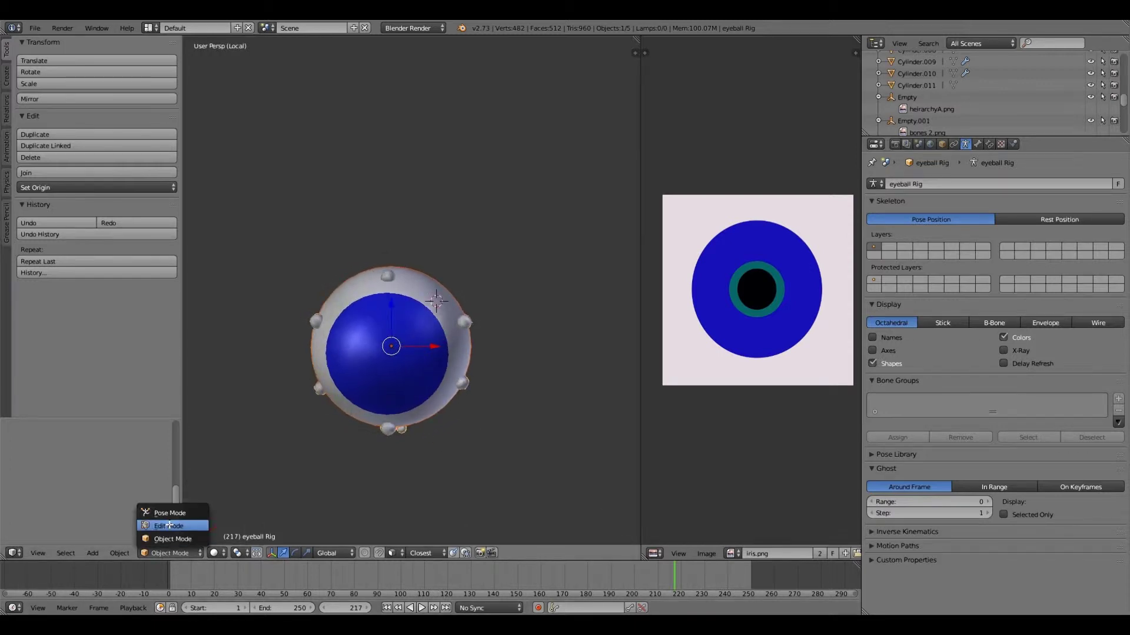
click(170, 528)
scroll(275, 450, up, 1)
middle_drag(274, 450, 217, 435)
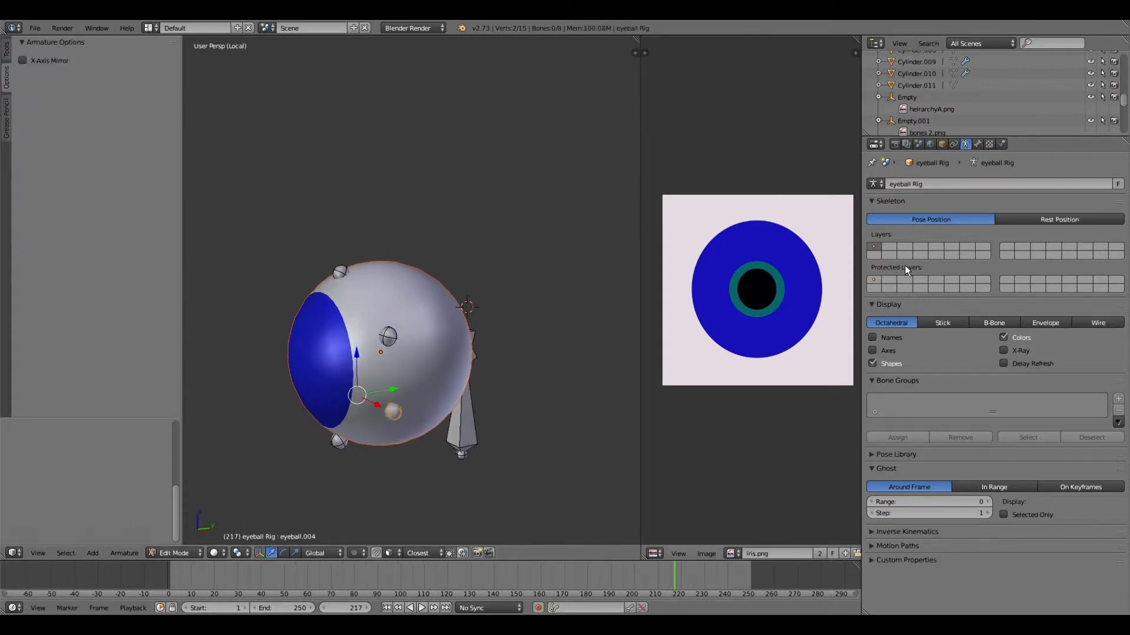
click(941, 144)
click(1003, 453)
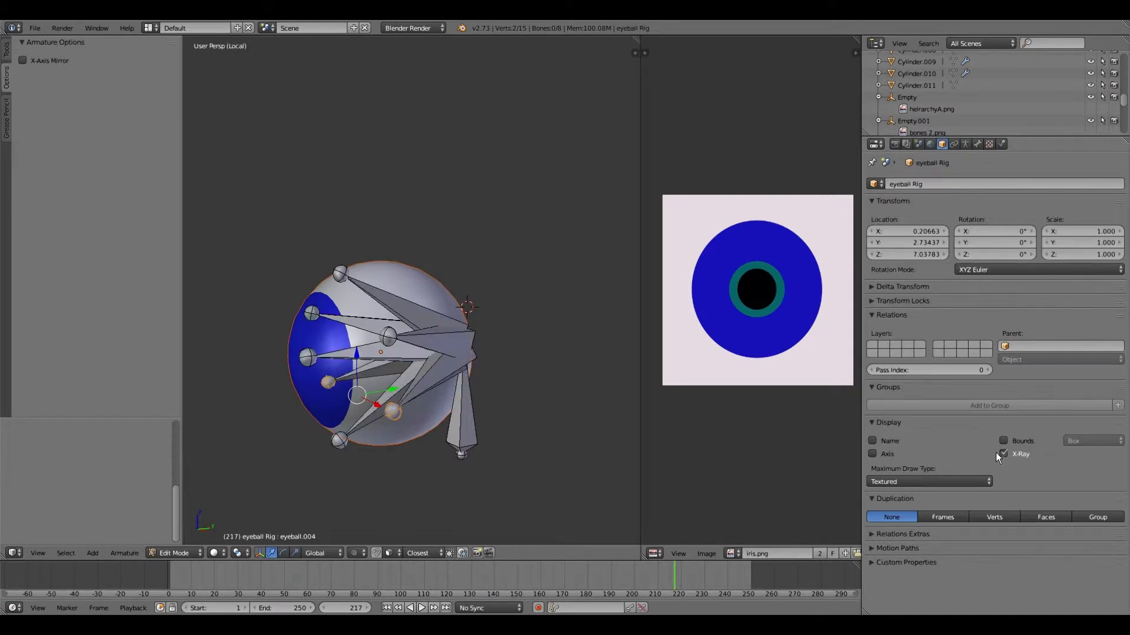
Select the tip of the central bone eyeball_main.001 and set the bone's roll to 0°.
middle_drag(399, 410, 288, 490)
key(ctrl+z)
drag(348, 348, 345, 351)
middle_drag(352, 373, 426, 352)
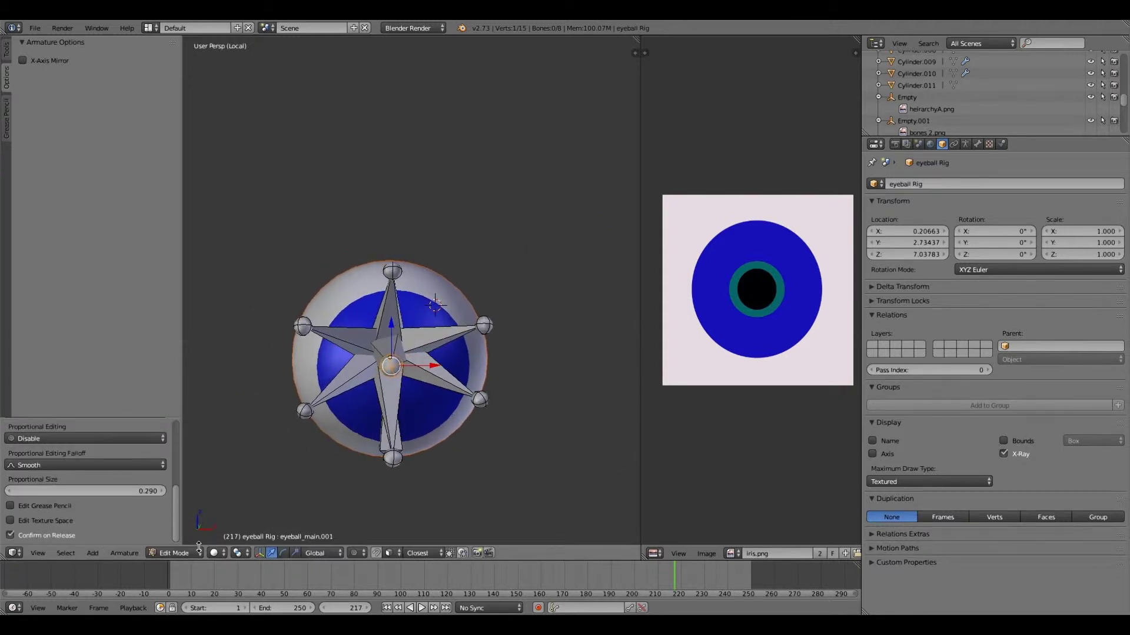
click(977, 144)
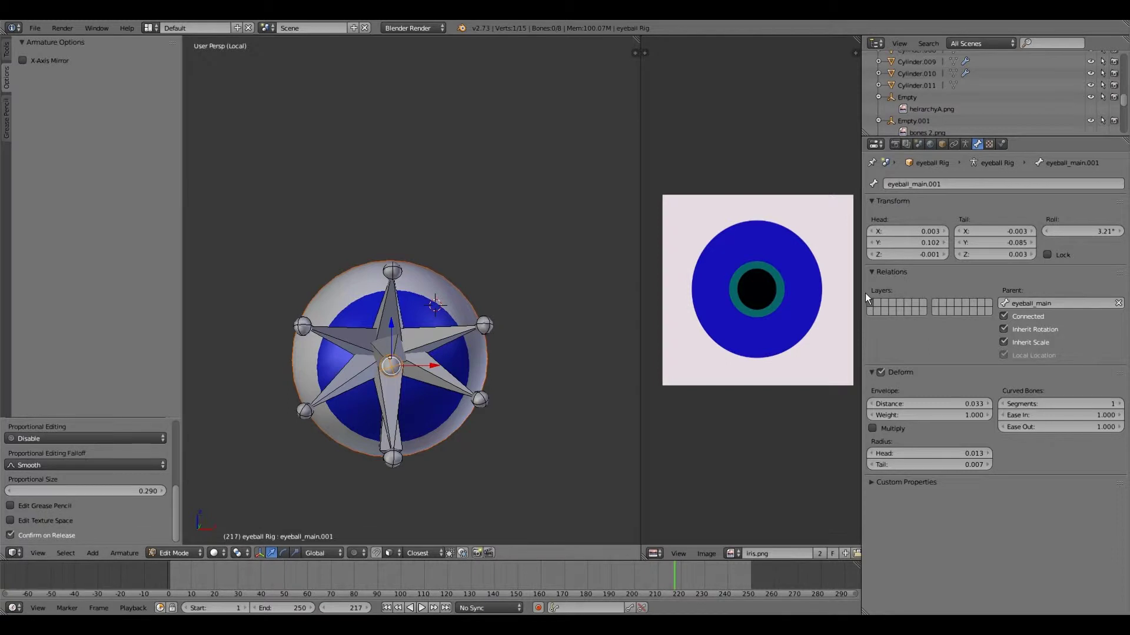
click(1084, 230)
text(0)
key(Return)
Set the roll of both upper side bones, eyeball.003 and eyeball.001, to 0°.
right_click(484, 326)
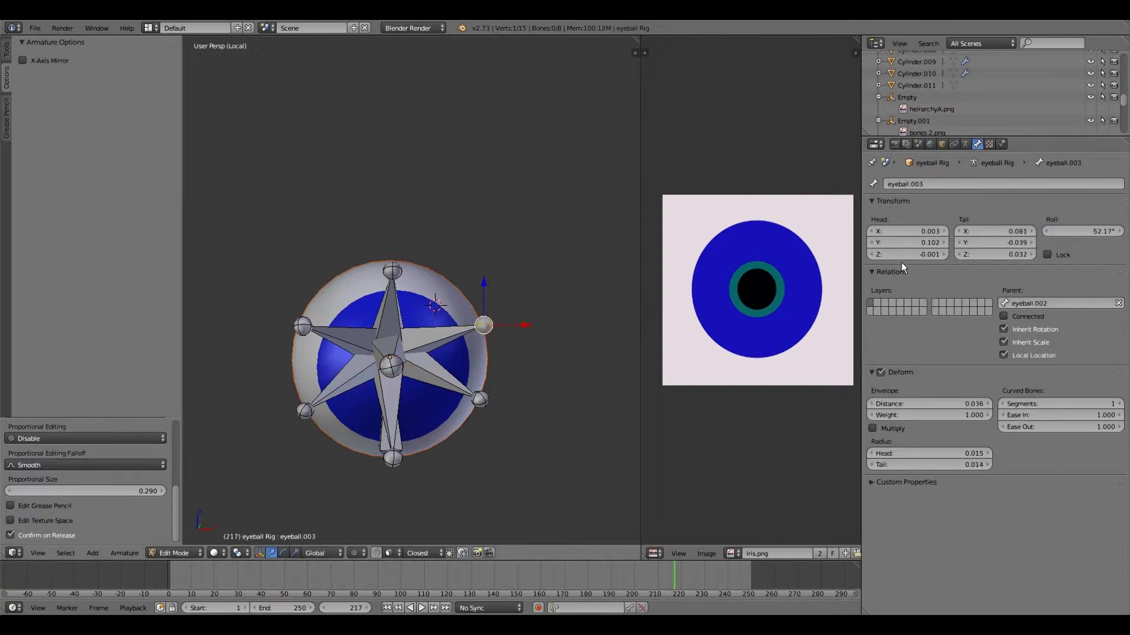
click(1067, 232)
text(0)
key(Return)
right_click(303, 326)
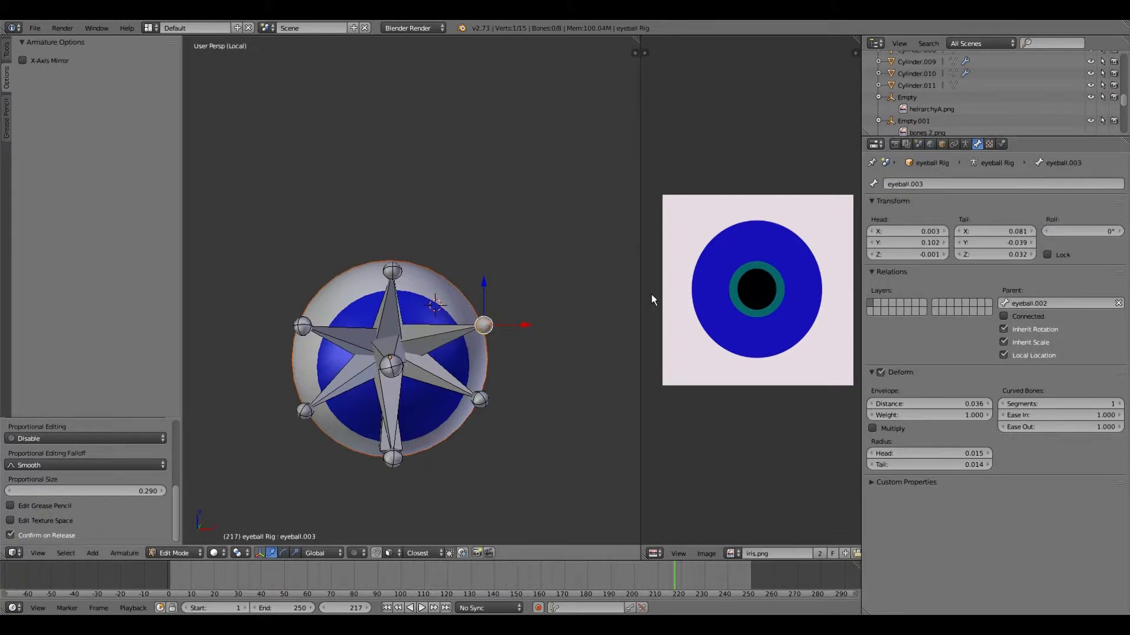
key(BackSpace)
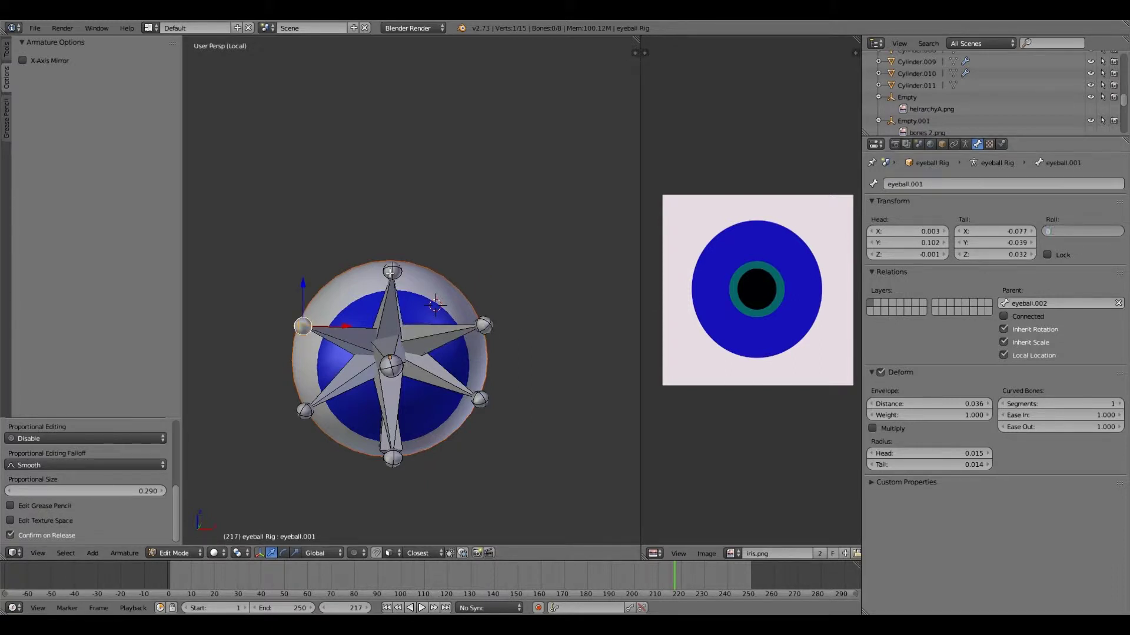
Select the tip of the central top bone eyeball.002 and set its roll to 0°.
right_click(392, 271)
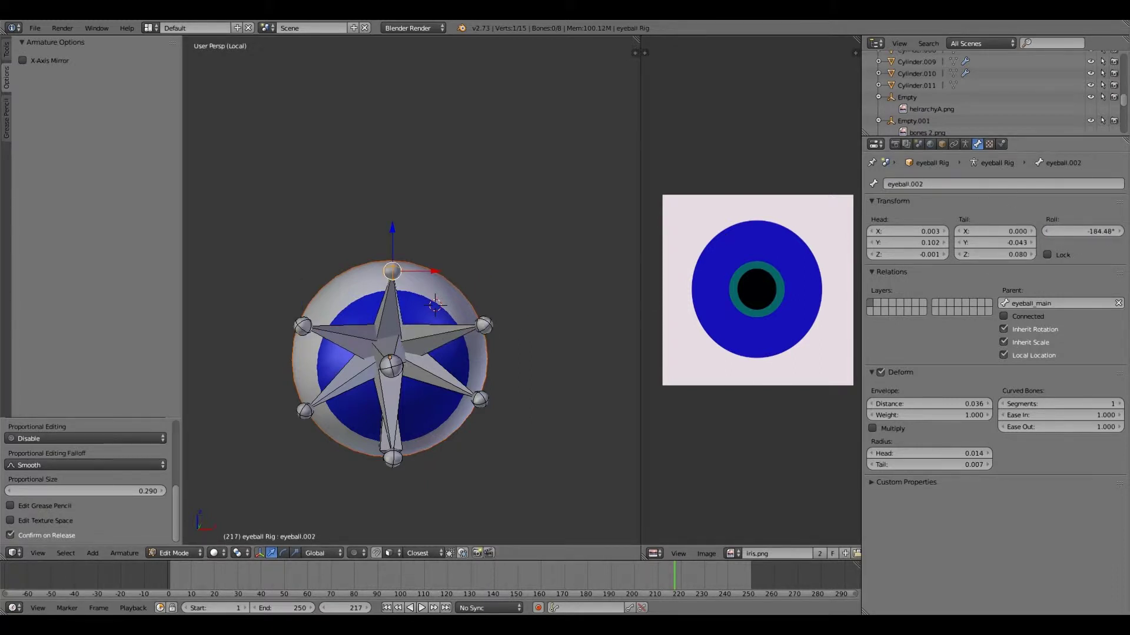
click(1071, 231)
key(BackSpace)
text(0)
key(Return)
Set the roll of the three lower bones, eyeball.006, eyeball.005 and eyeball.004, to 0° one after another.
right_click(480, 399)
click(1088, 232)
key(BackSpace)
key(Return)
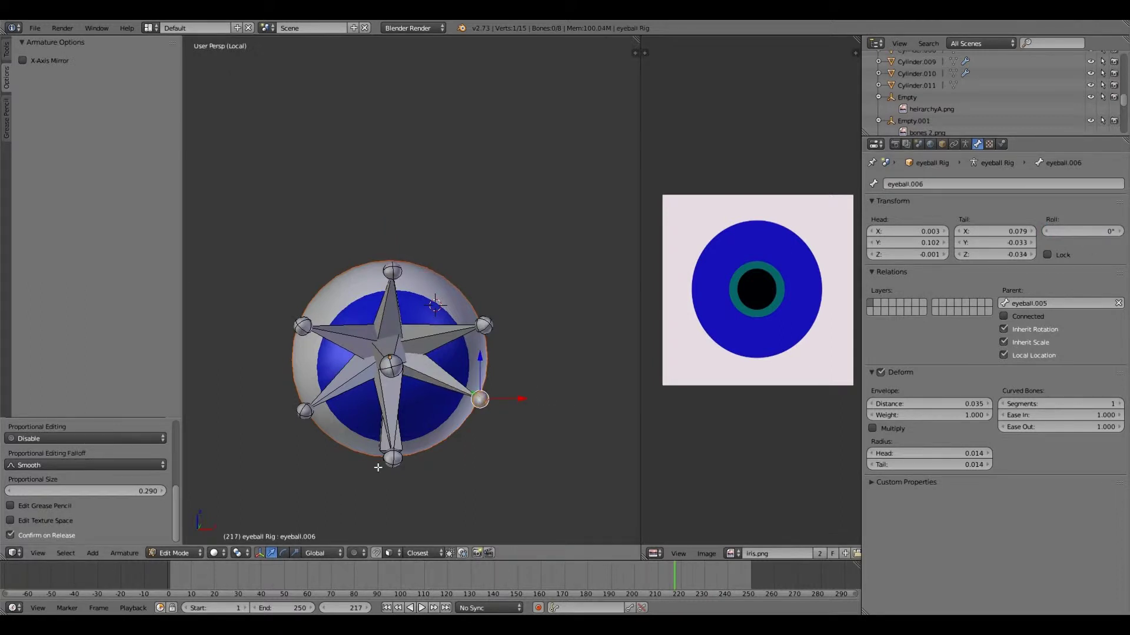
middle_drag(377, 467, 355, 474)
right_click(377, 458)
click(1077, 231)
key(BackSpace)
key(Return)
right_click(300, 407)
click(1077, 232)
key(BackSpace)
key(Return)
Select the tip of eyeball_main.001 to recheck its roll and return the armature to Object Mode.
right_click(365, 419)
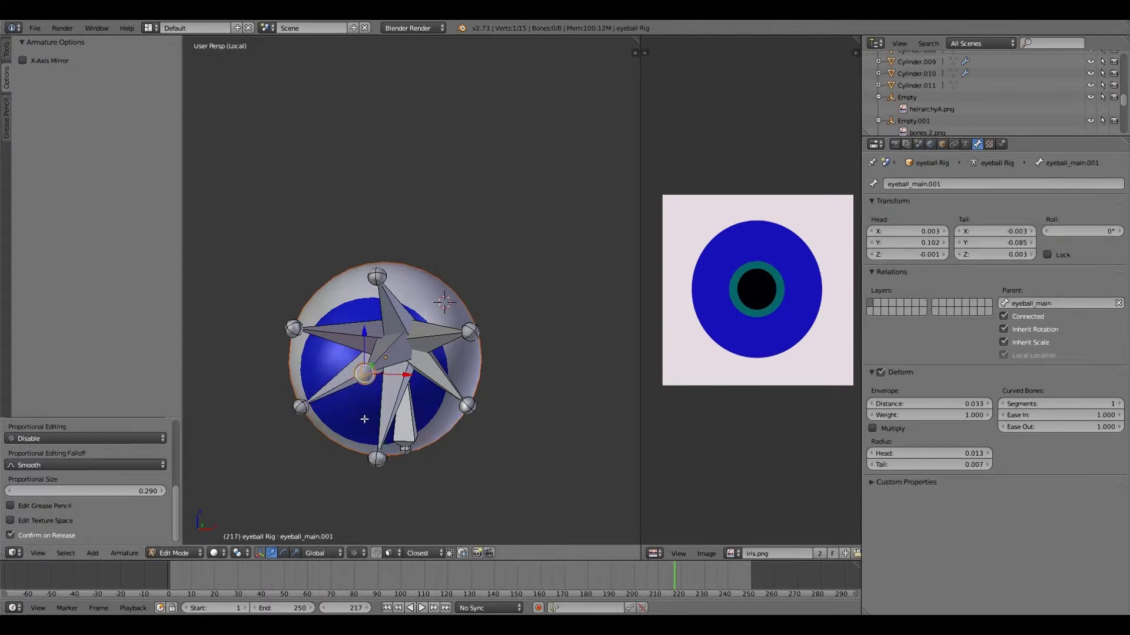
mouse_move(365, 419)
middle_down()
mouse_move(240, 423)
mouse_move(291, 410)
mouse_move(358, 437)
middle_up()
click(199, 553)
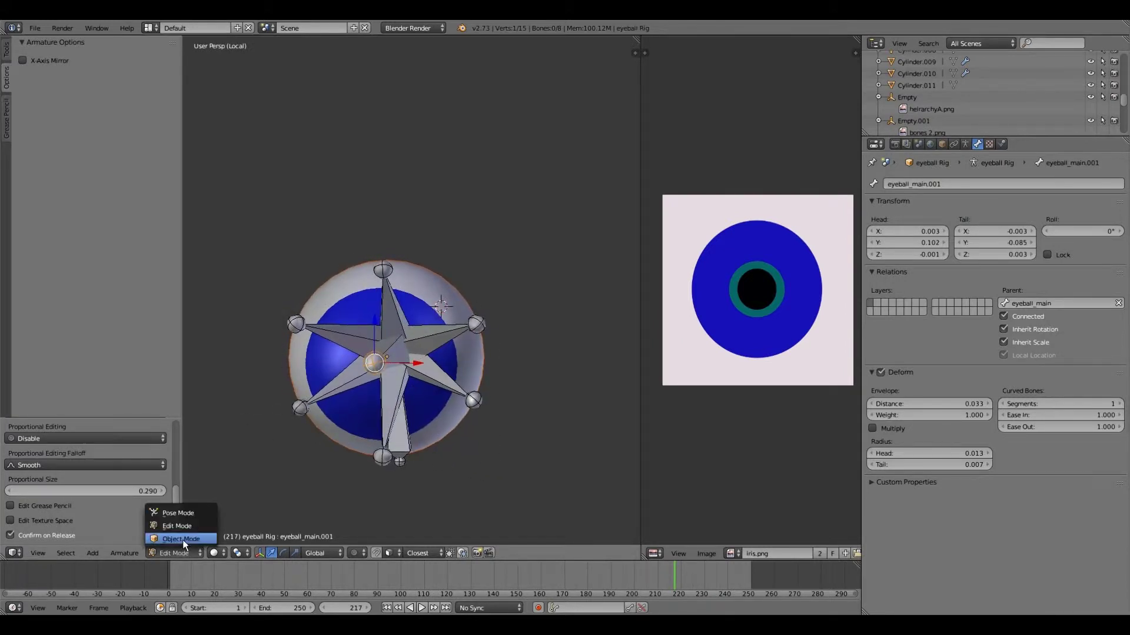
click(182, 539)
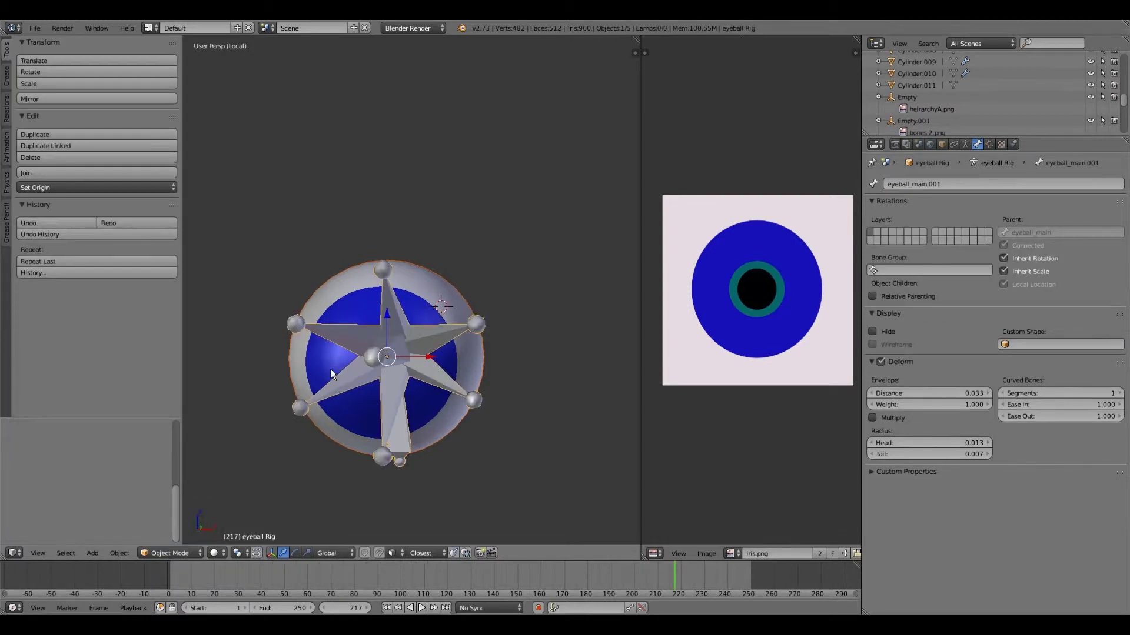
Assign all vertices of the eyeball mesh to the eyeball_main.001 vertex group with weight 1.000 and return to Object Mode.
right_click(330, 369)
click(186, 552)
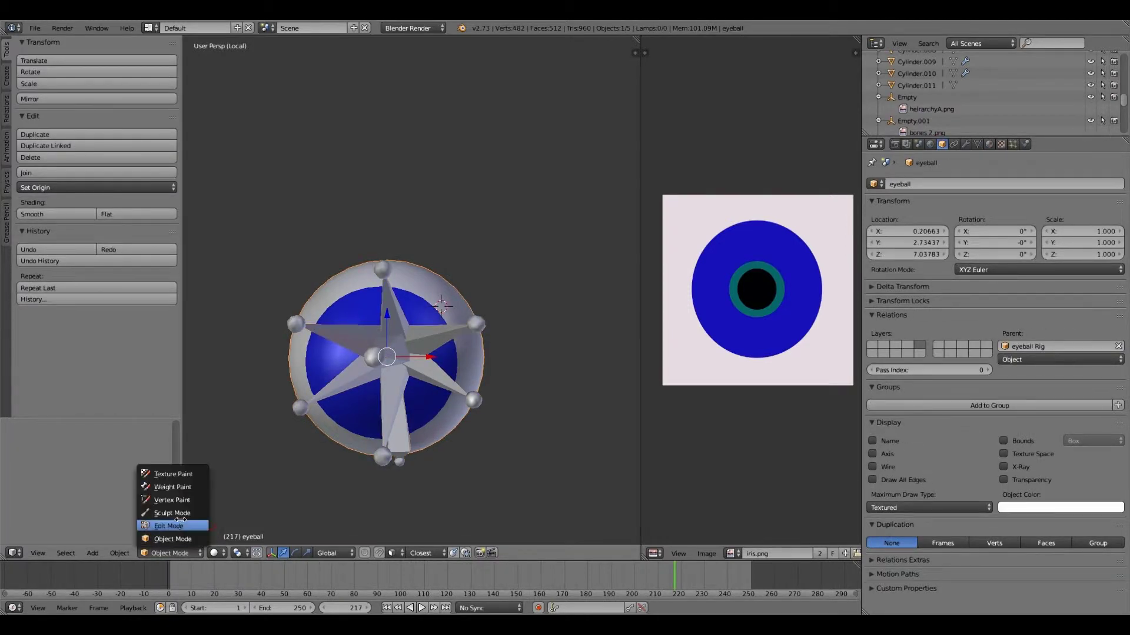
click(179, 525)
key(a)
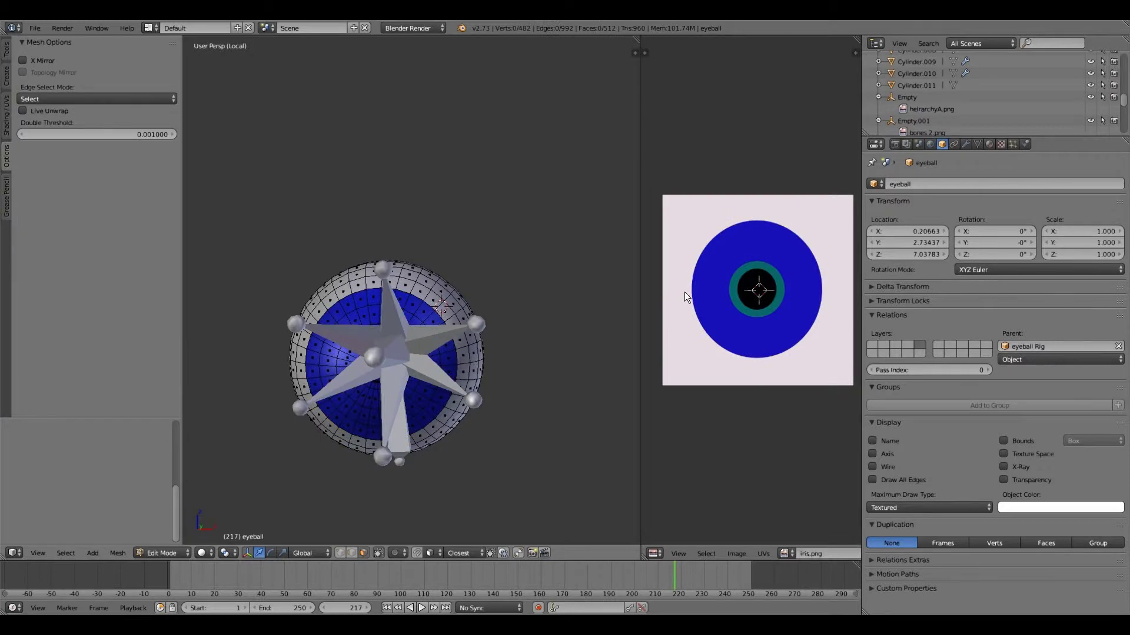
key(a)
click(976, 147)
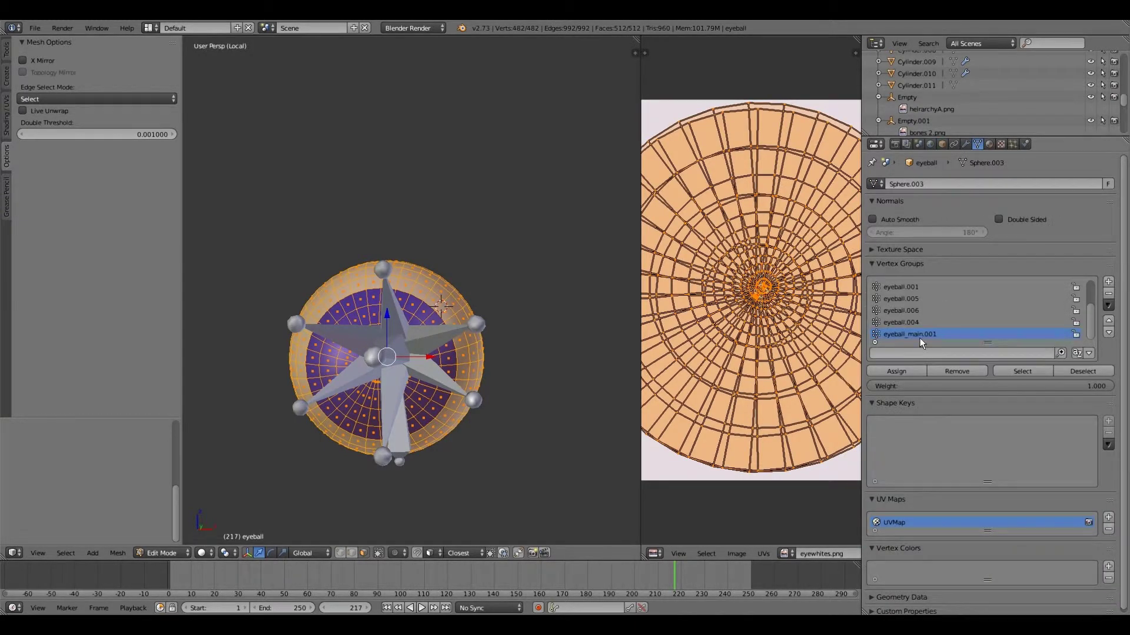
click(897, 371)
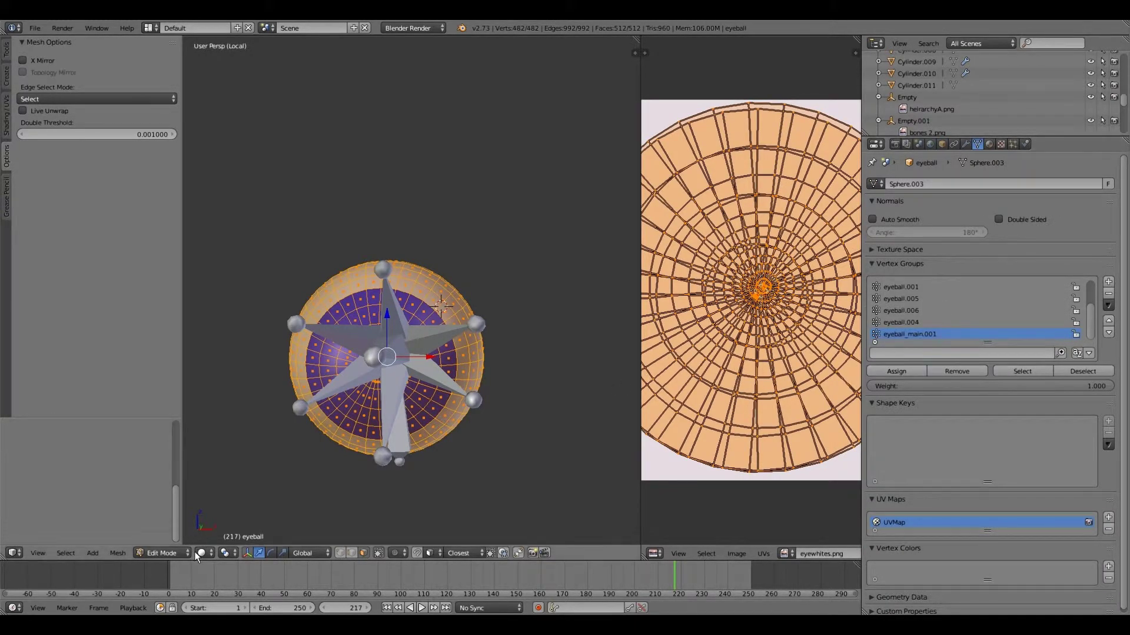
click(167, 553)
click(163, 538)
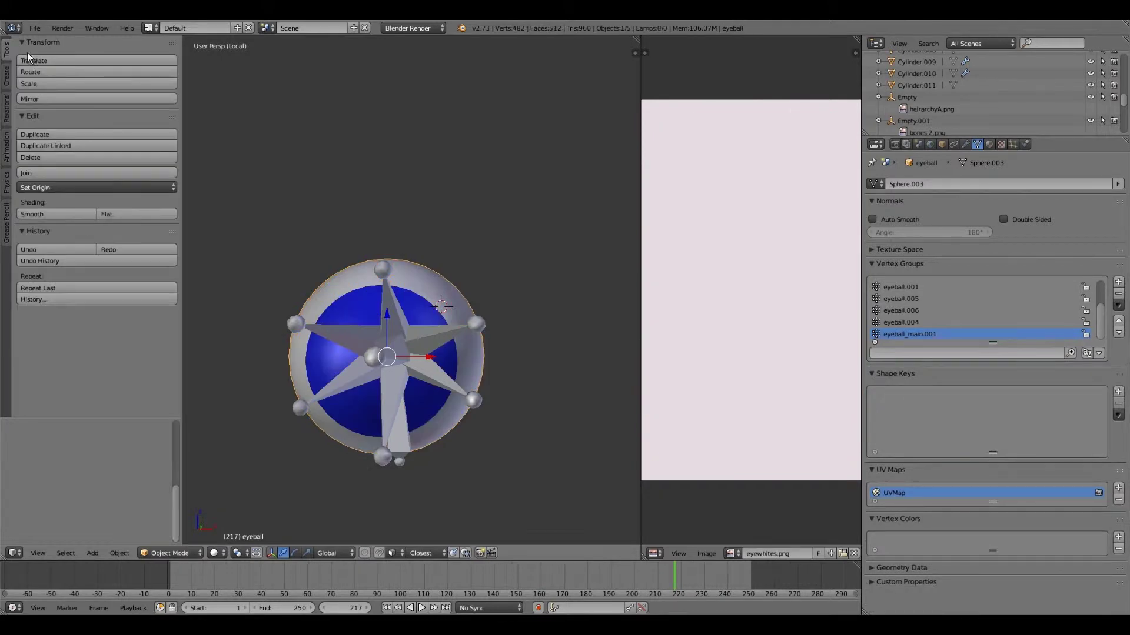
Save the Blender file, then select the eyeball Rig armature and switch it to Pose Mode.
click(35, 28)
click(53, 122)
middle_drag(338, 181, 320, 367)
right_click(321, 368)
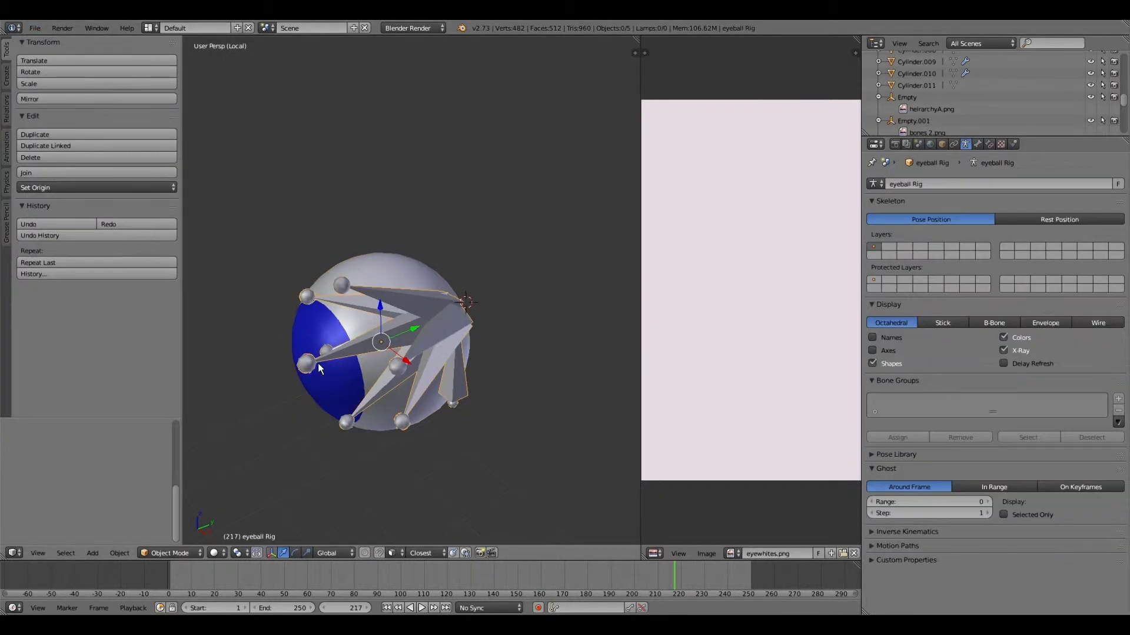
click(167, 553)
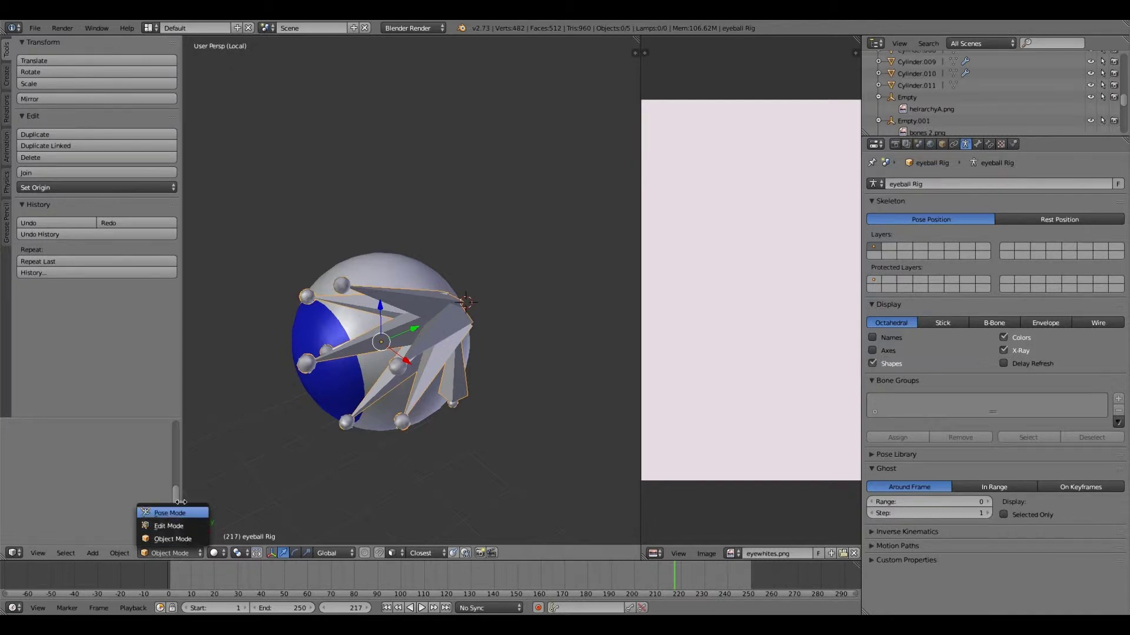
click(167, 512)
Test-rotate the upper bone eyeball.002 and the lower bone eyeball.005 with the rotate manipulator, undoing the trial rotation.
middle_drag(280, 460, 337, 304)
right_click(365, 294)
click(261, 553)
drag(415, 300, 499, 324)
key(ctrl+z)
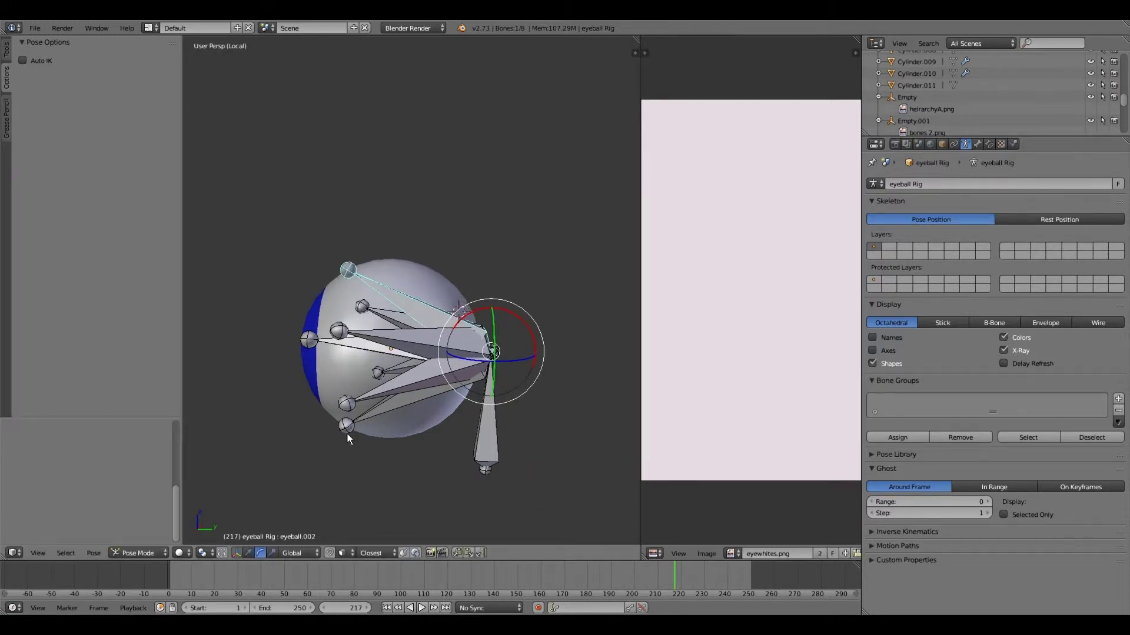
middle_drag(347, 433, 525, 319)
right_click(333, 425)
drag(525, 320, 520, 328)
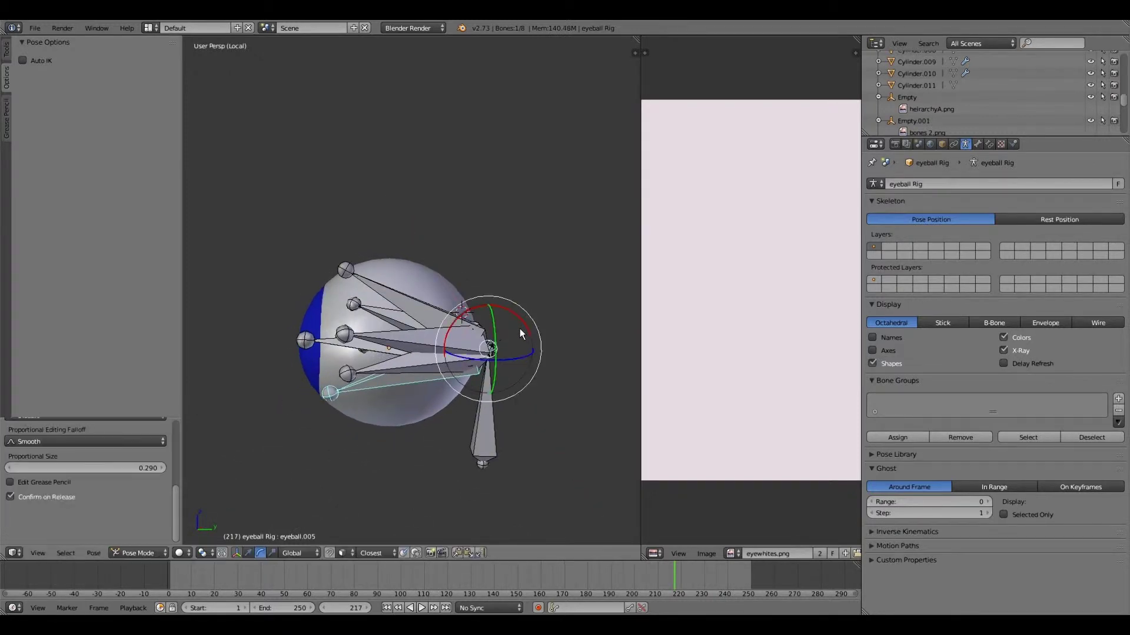
Try rotating the eyeball_main.001 bone about the global Z axis and undo the rotation.
right_click(411, 353)
middle_drag(411, 353, 473, 347)
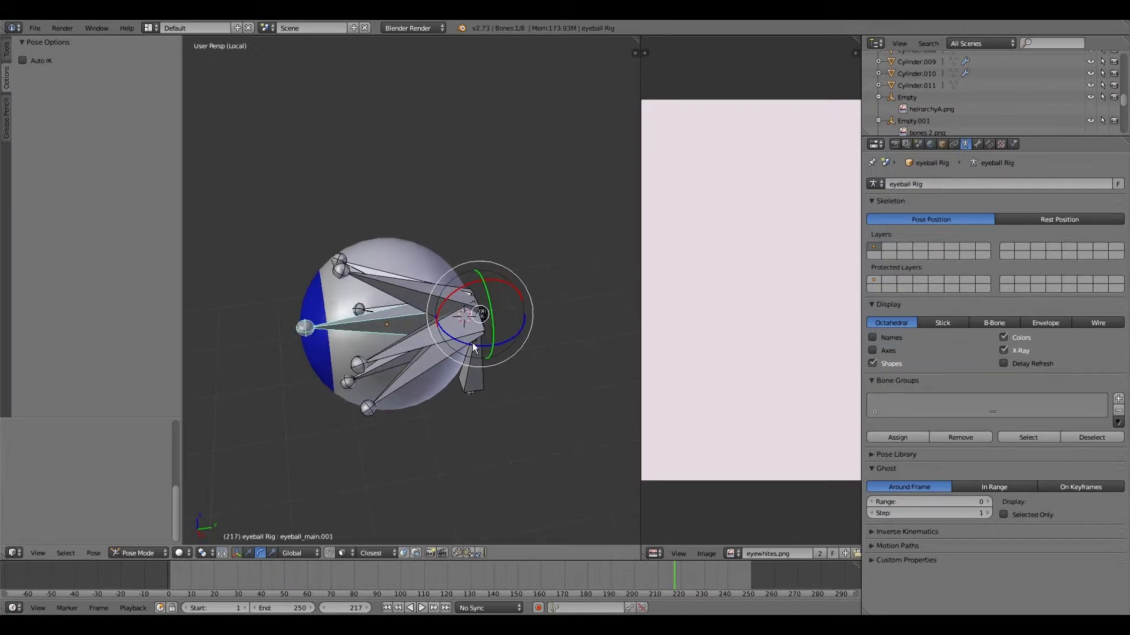
key(r)
key(z)
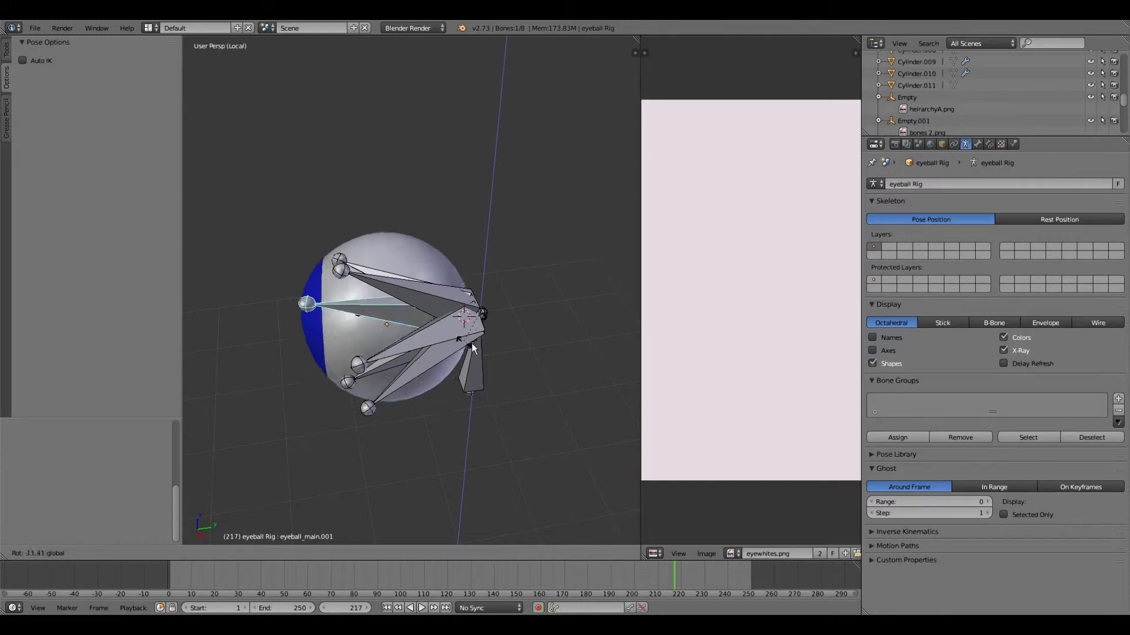
click(474, 343)
key(ctrl+z)
key(ctrl+z)
Select all bones of the eyeball rig and clear all their pose transforms.
middle_drag(513, 340, 506, 294)
key(a)
key(a)
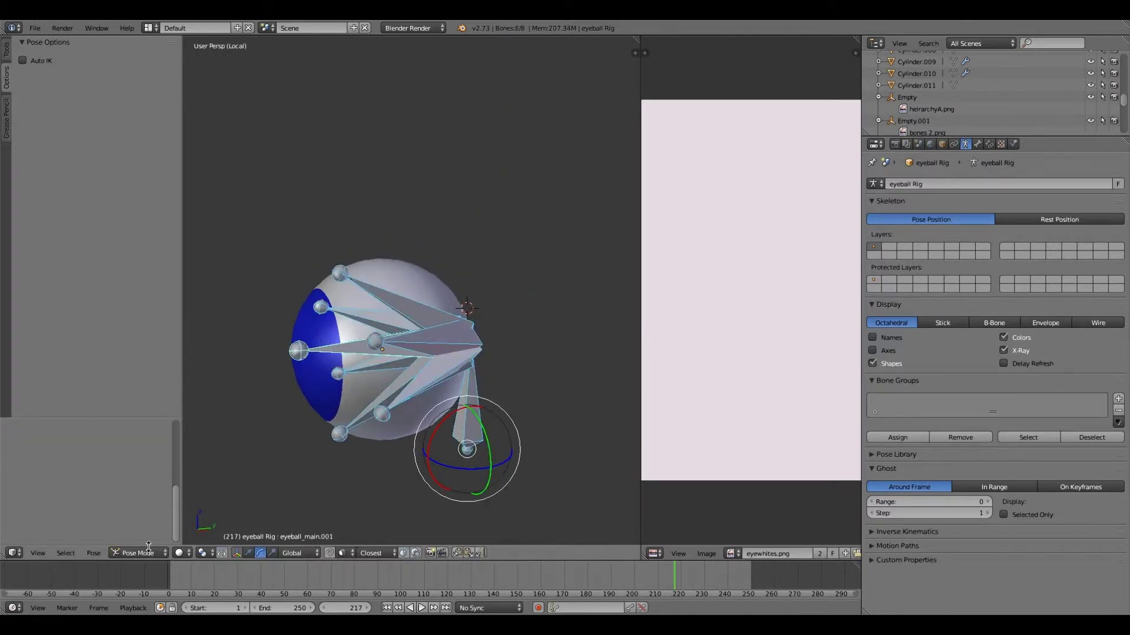
click(89, 558)
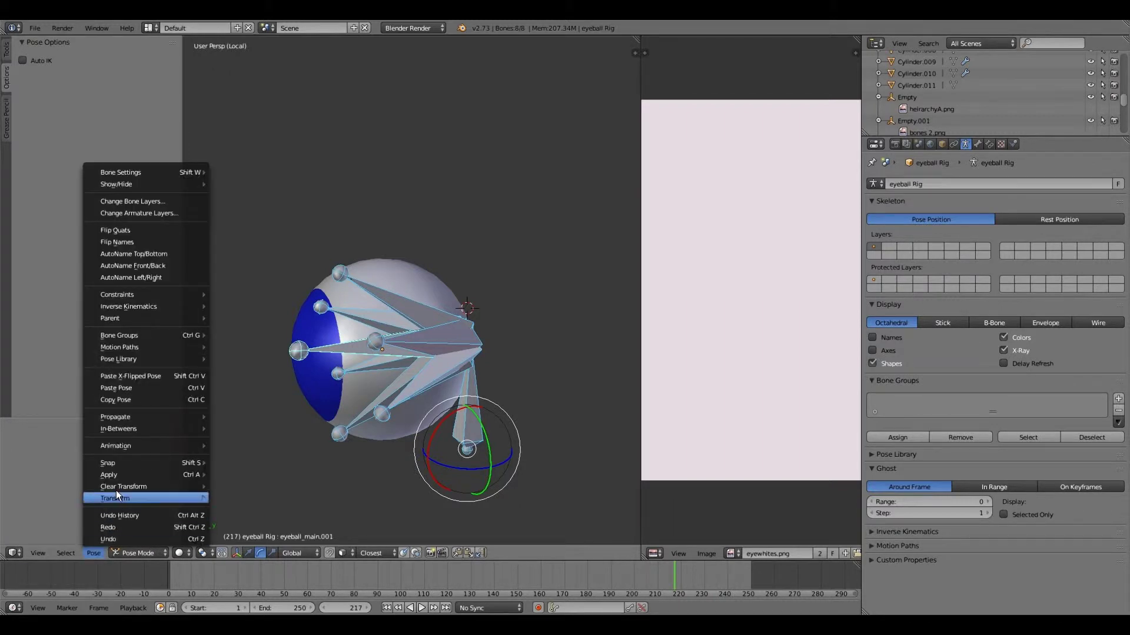
mouse_move(115, 494)
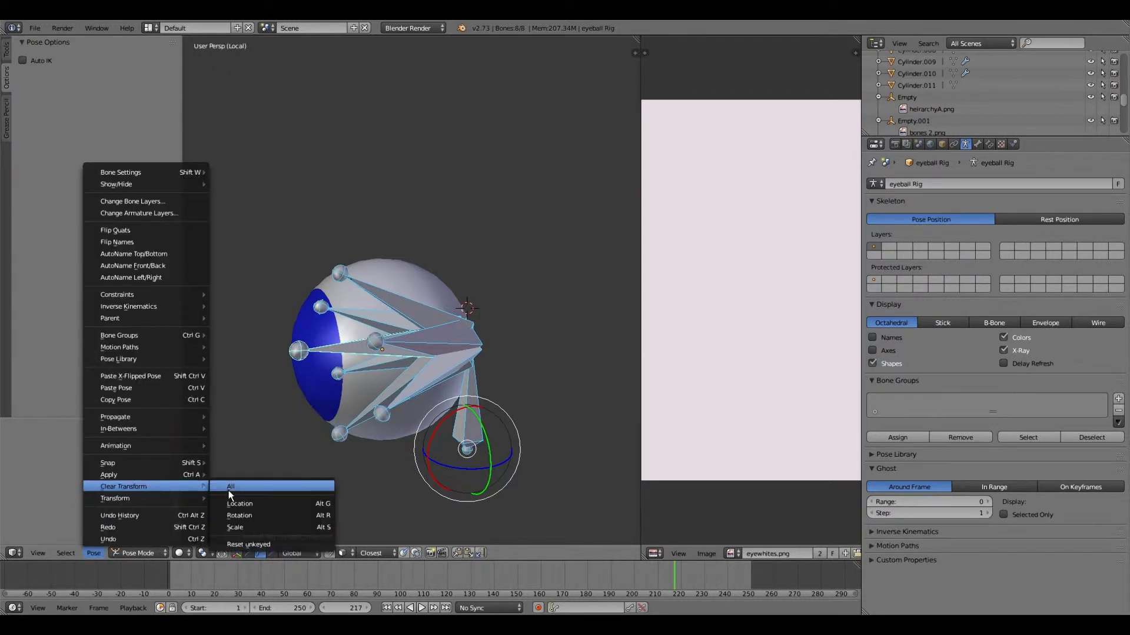
click(228, 489)
middle_drag(261, 461, 294, 464)
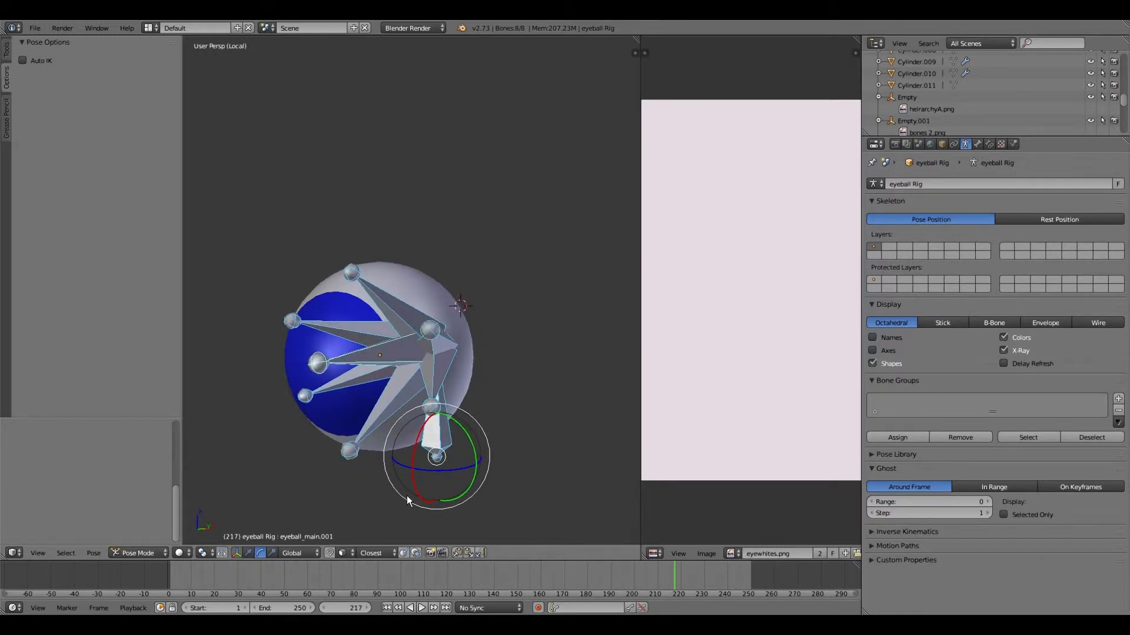
Undo the last change to the pose and clear all transforms of the selected bones again.
middle_drag(408, 495, 436, 467)
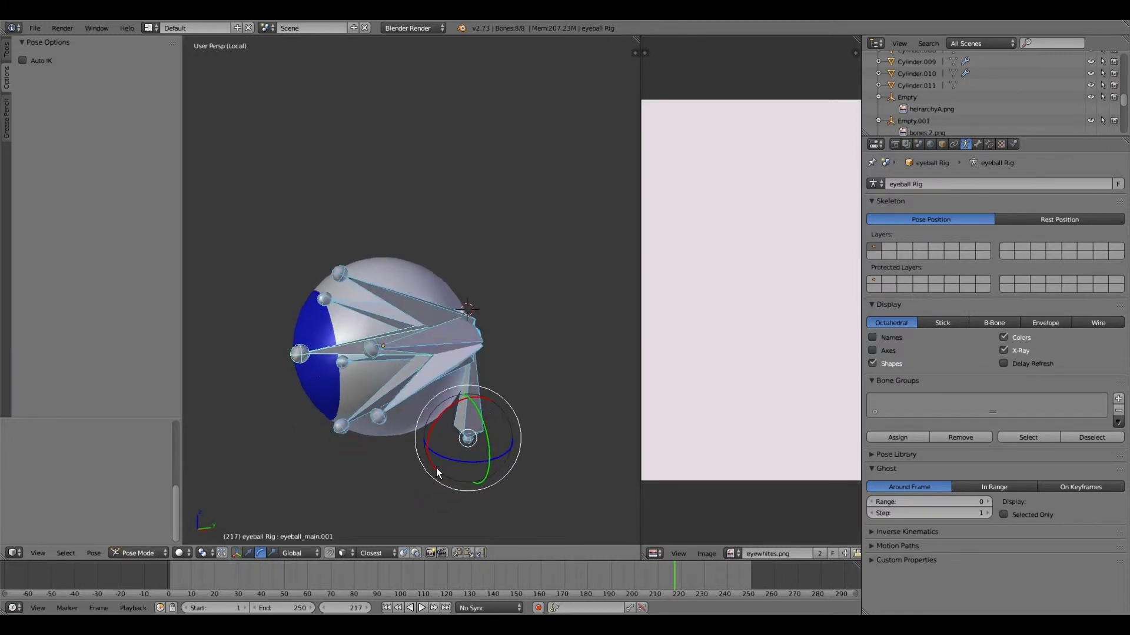
drag(436, 467, 436, 464)
key(ctrl+z)
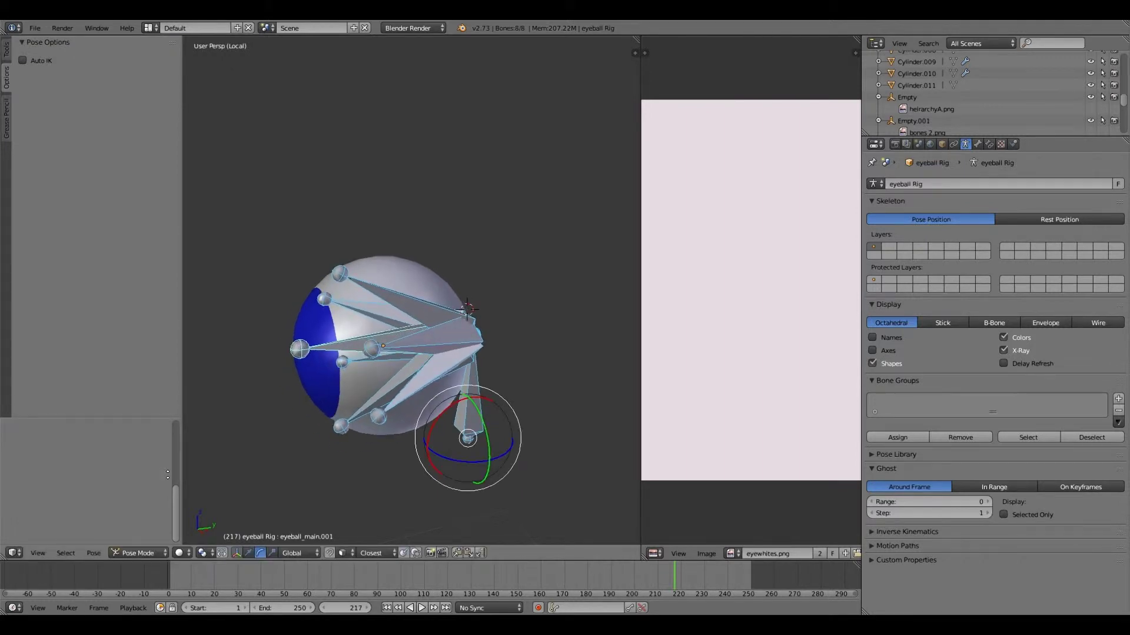
click(94, 553)
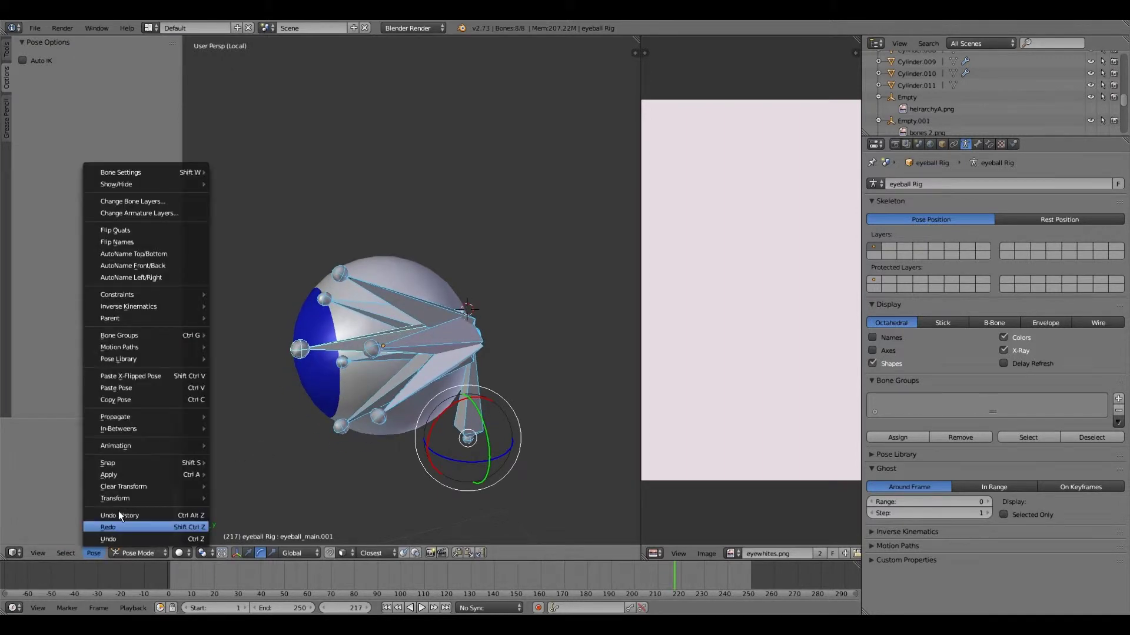
mouse_move(147, 486)
click(231, 483)
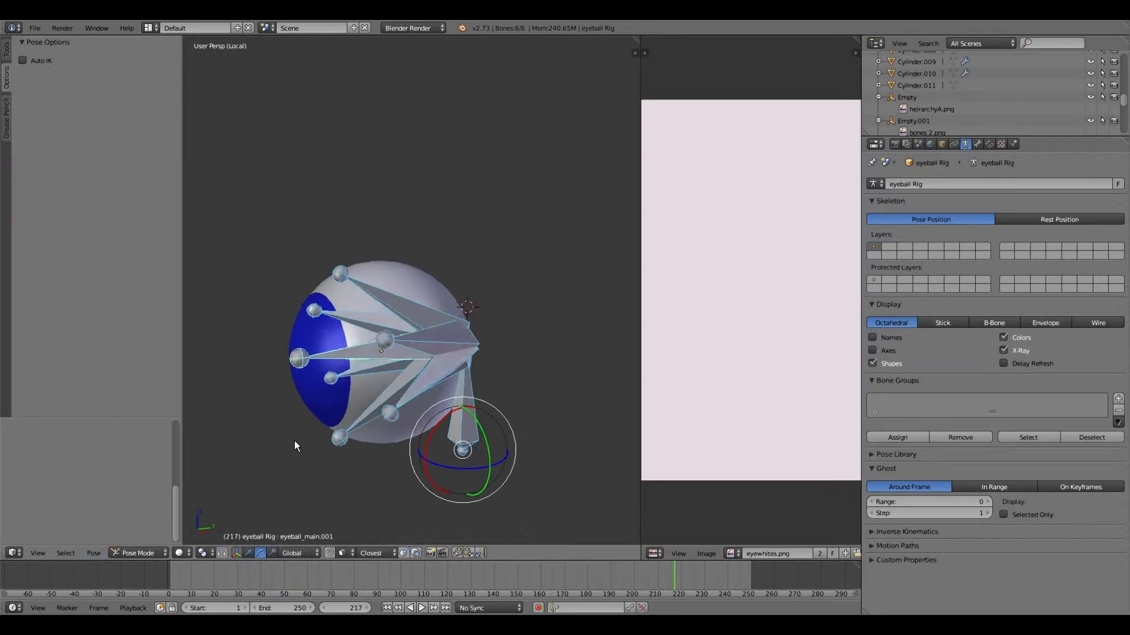
Return the armature to Object Mode and save the Blender file.
click(138, 553)
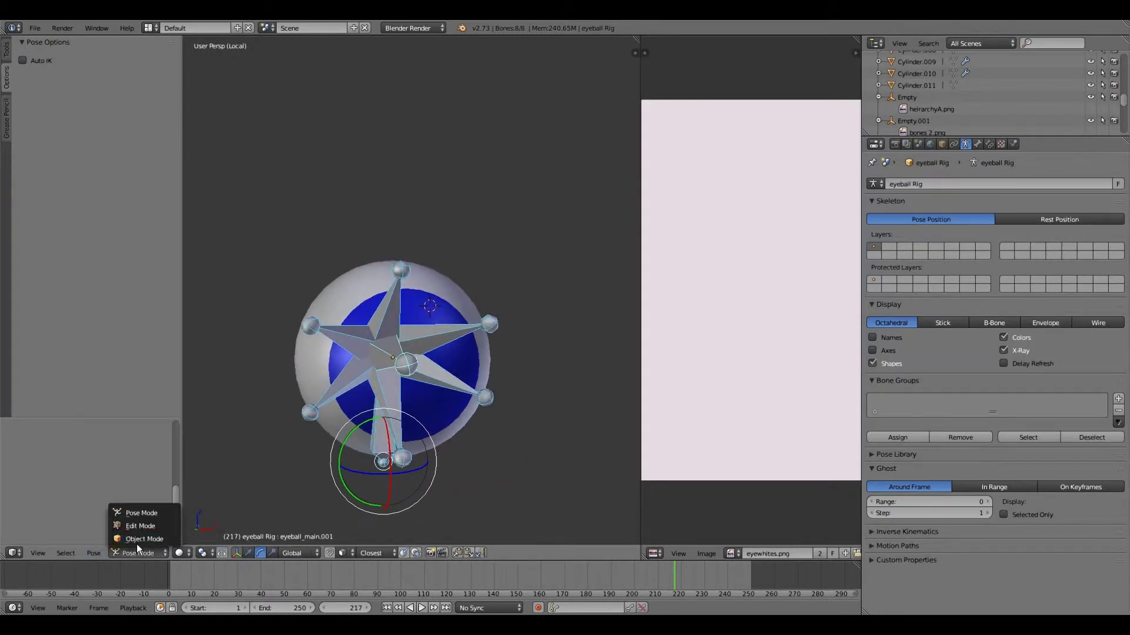
click(136, 537)
scroll(178, 319, down, 3)
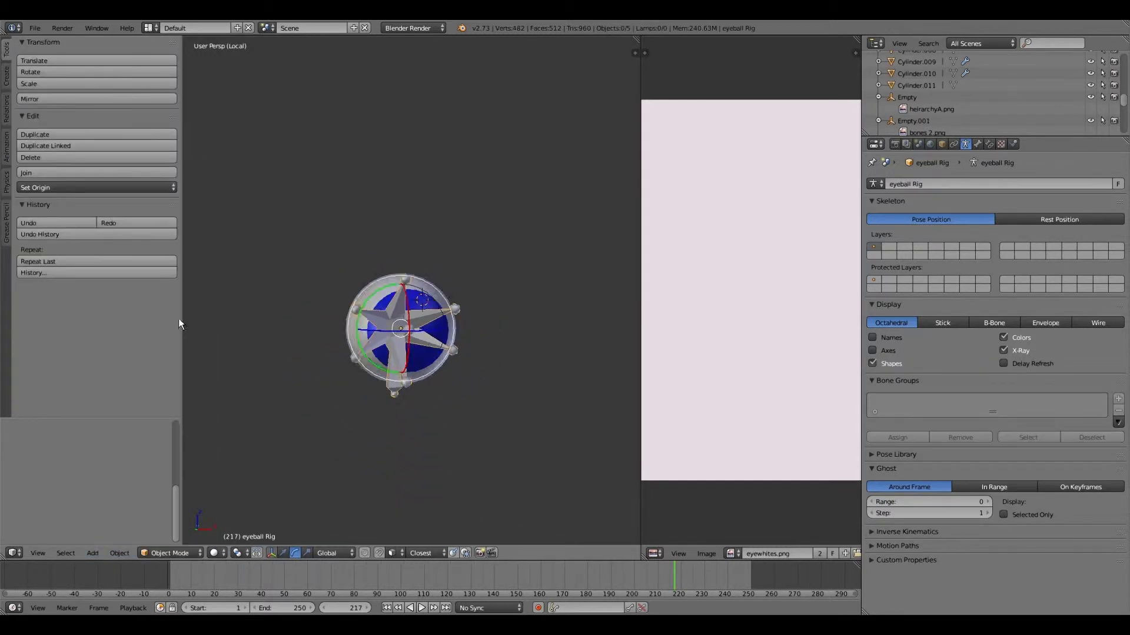
click(38, 29)
click(88, 120)
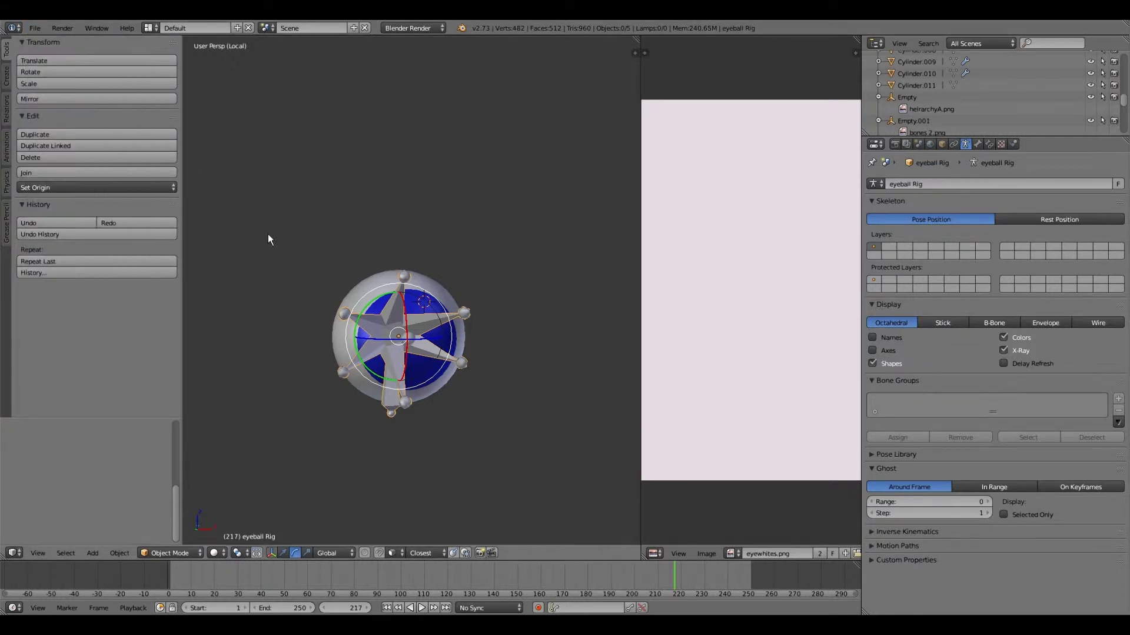
middle_drag(320, 273, 315, 373)
scroll(327, 271, up, 2)
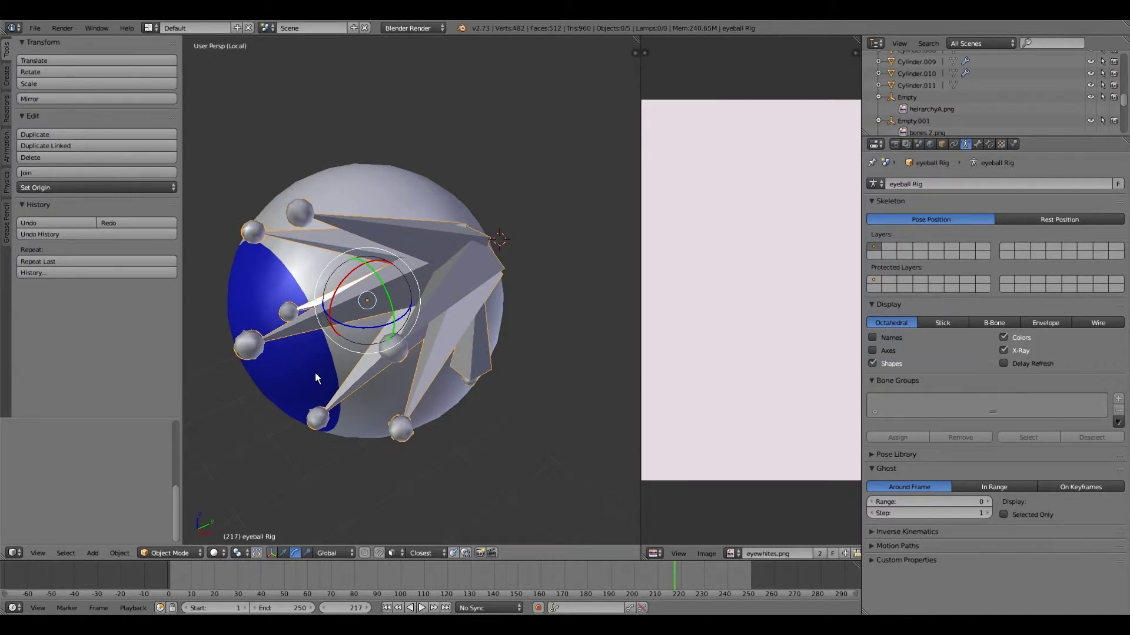
middle_drag(315, 373, 374, 247)
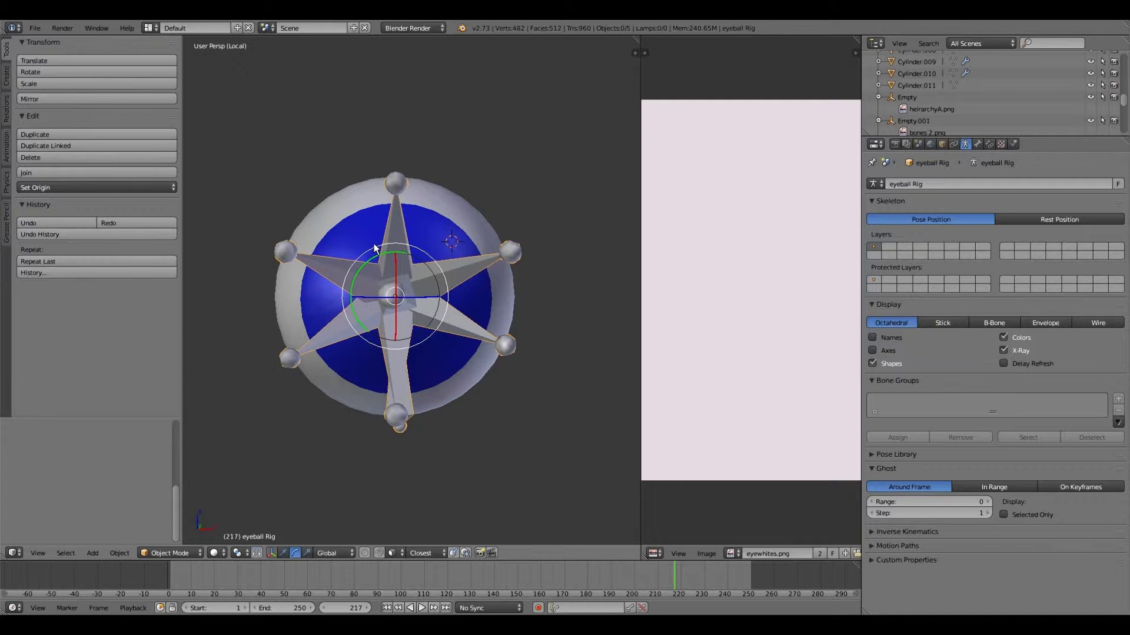
scroll(442, 227, up, 2)
middle_drag(442, 227, 495, 271)
scroll(324, 339, down, 2)
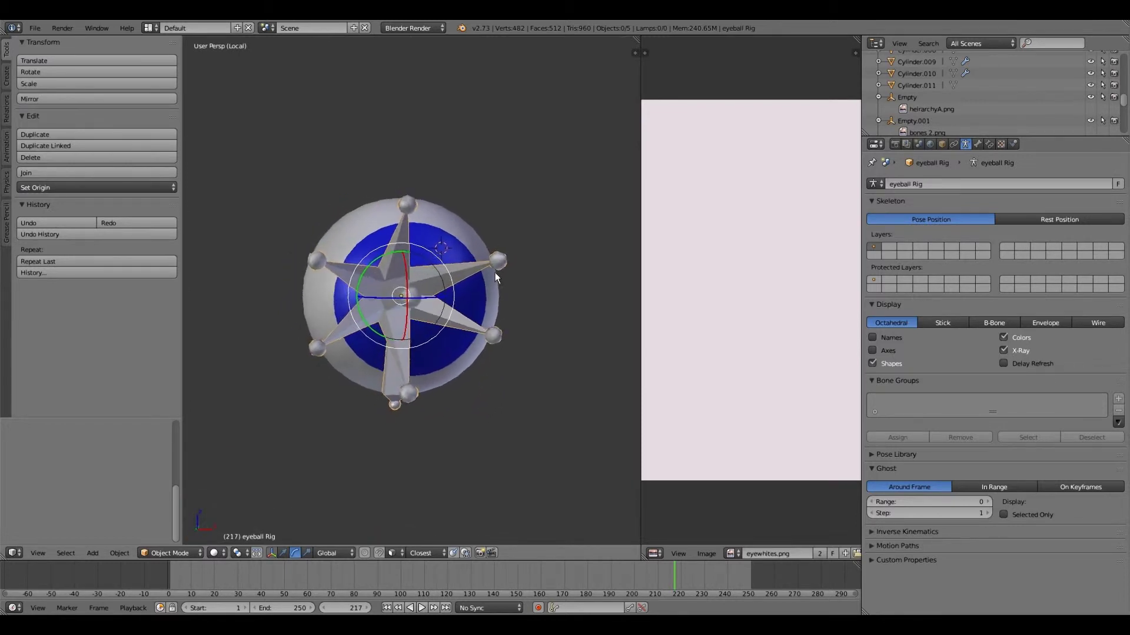
scroll(481, 217, up, 2)
scroll(489, 208, down, 2)
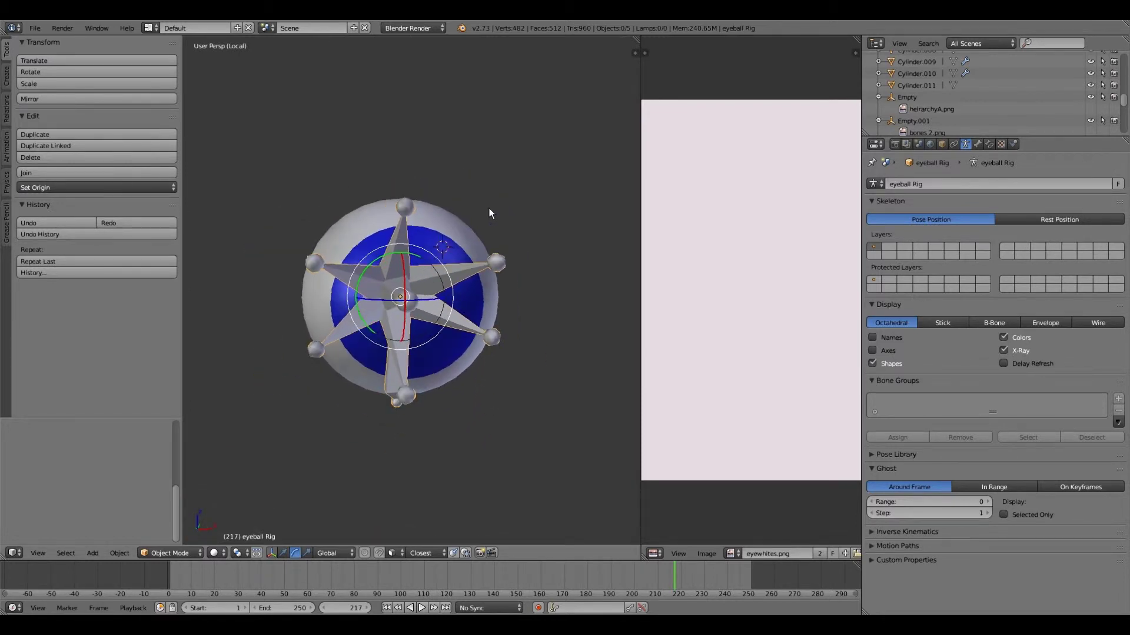
scroll(489, 208, up, 2)
mouse_move(493, 203)
middle_down()
mouse_move(483, 194)
mouse_move(486, 204)
mouse_move(433, 242)
mouse_move(405, 241)
mouse_move(493, 201)
middle_up()
scroll(493, 201, up, 1)
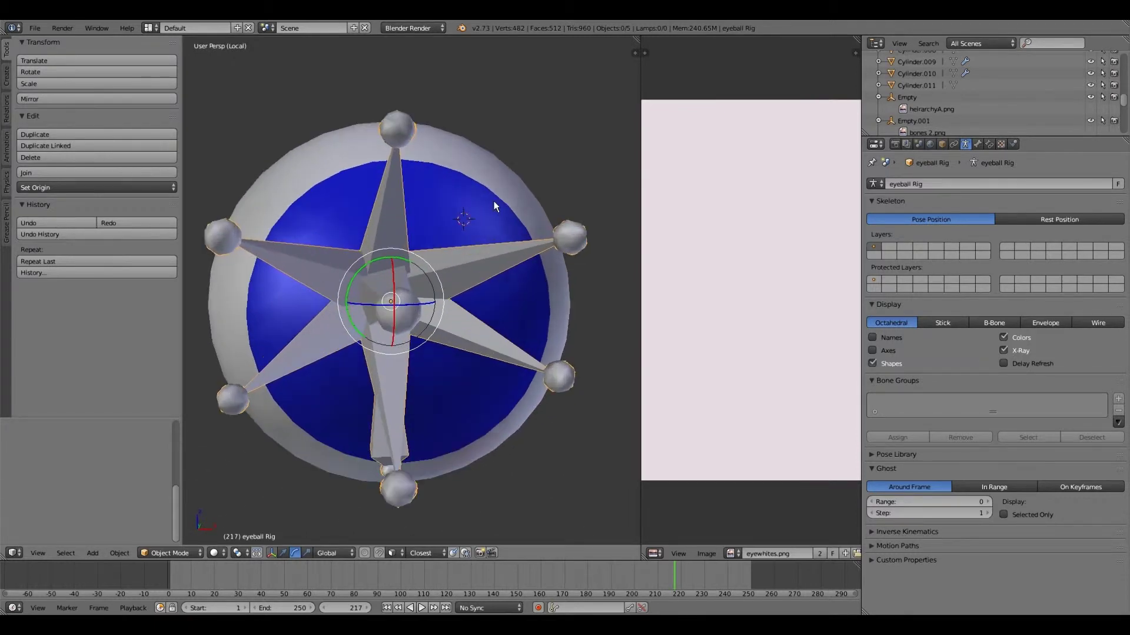
scroll(493, 201, down, 2)
scroll(493, 201, down, 3)
middle_drag(493, 201, 454, 194)
scroll(485, 201, up, 4)
scroll(481, 203, down, 3)
scroll(466, 196, up, 1)
scroll(376, 264, up, 1)
scroll(376, 262, down, 1)
scroll(374, 256, up, 1)
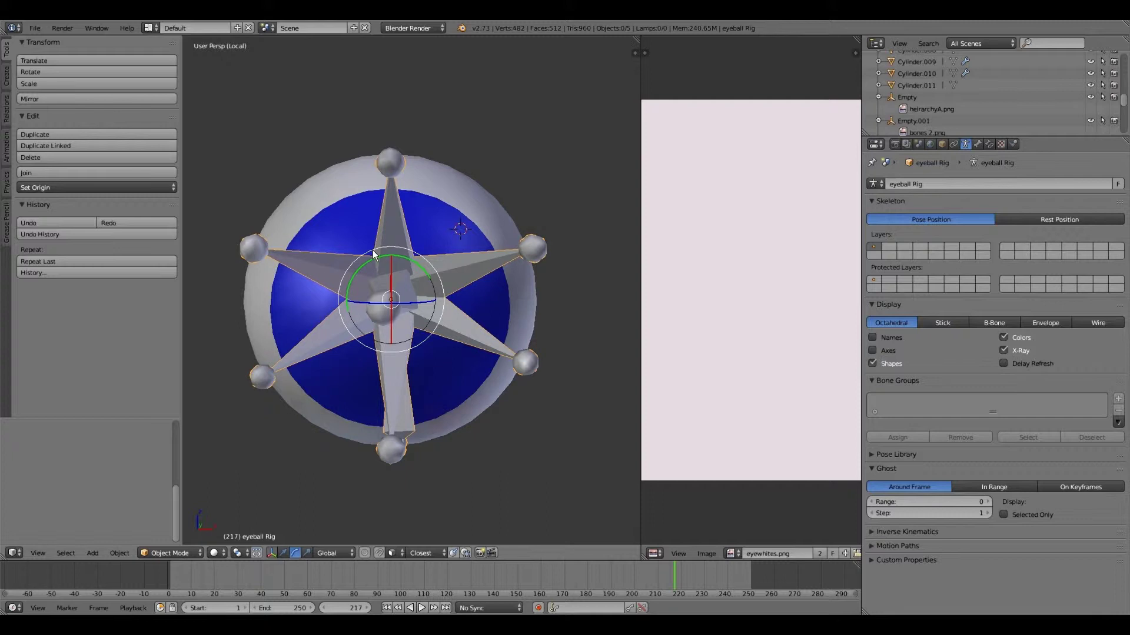
scroll(375, 257, down, 1)
mouse_move(377, 258)
middle_down()
mouse_move(370, 286)
mouse_move(306, 298)
mouse_move(288, 270)
mouse_move(485, 213)
mouse_move(371, 240)
middle_up()
scroll(370, 240, up, 1)
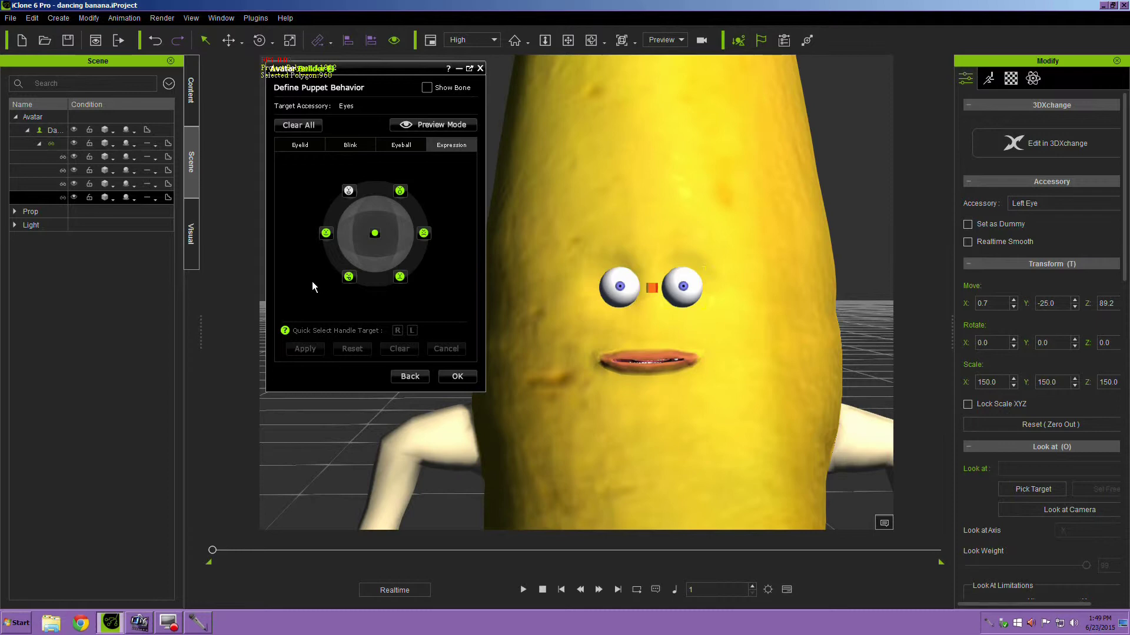
Switch to iClone and open the undefined upper-left expression of the Eyes accessory's puppet behavior for editing.
click(372, 236)
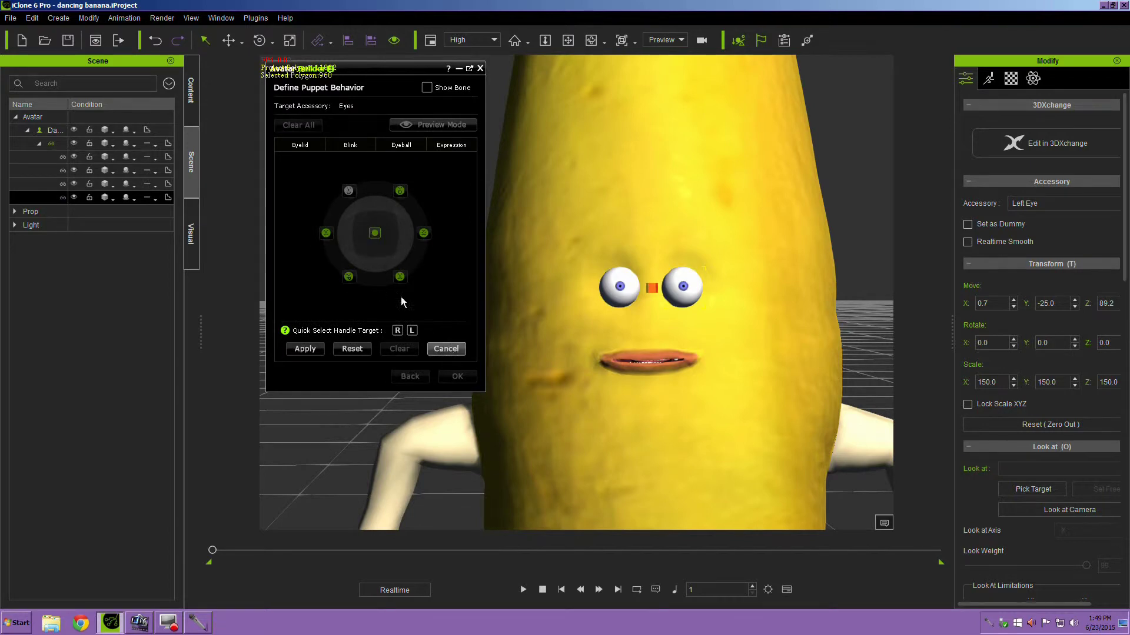
click(378, 234)
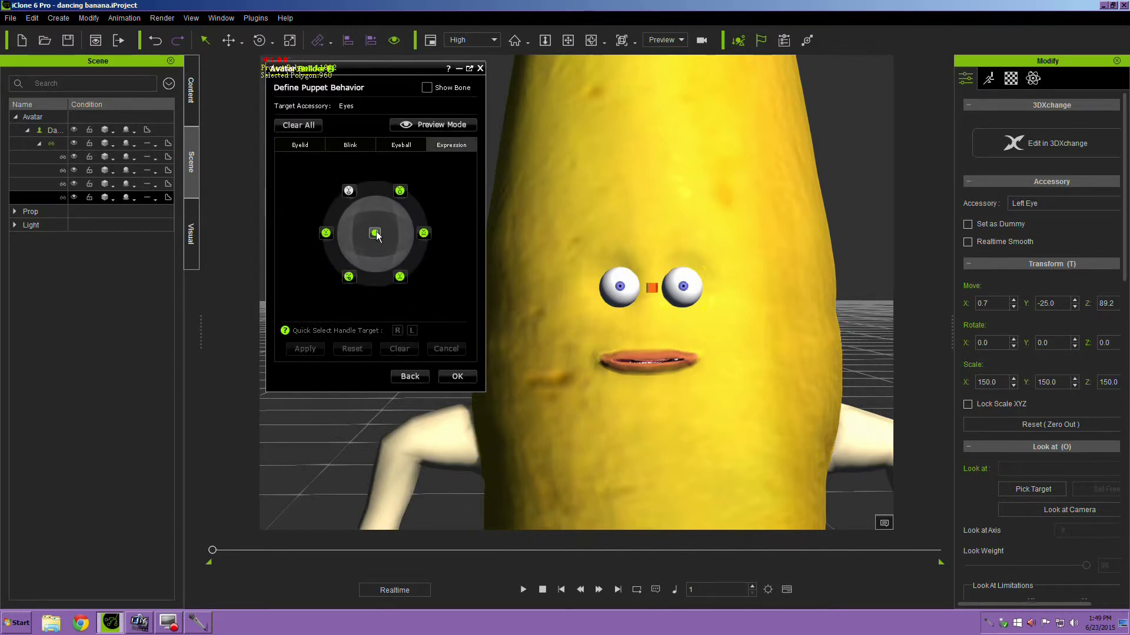
click(350, 192)
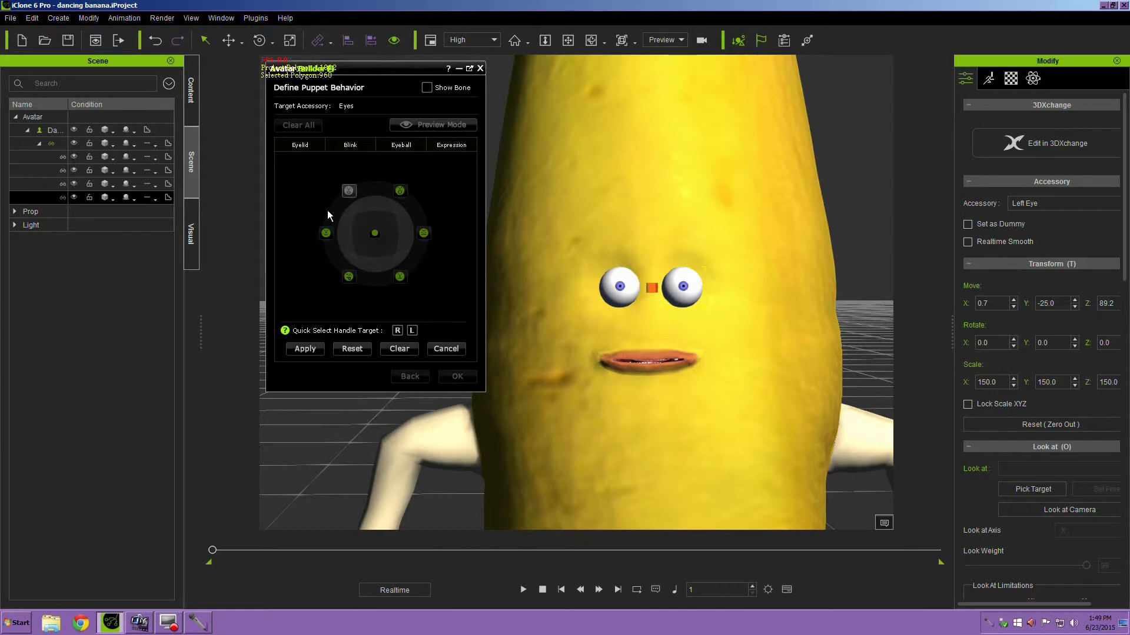
Select the banana's Right Eye accessory and open its animation layer for bone editing.
click(615, 284)
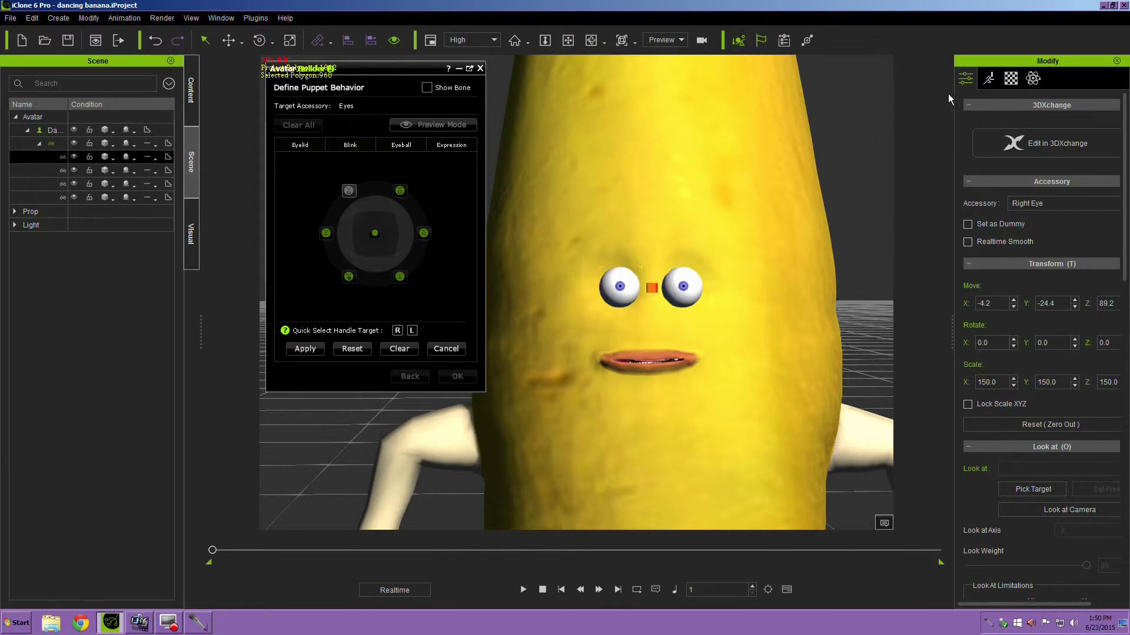
click(989, 79)
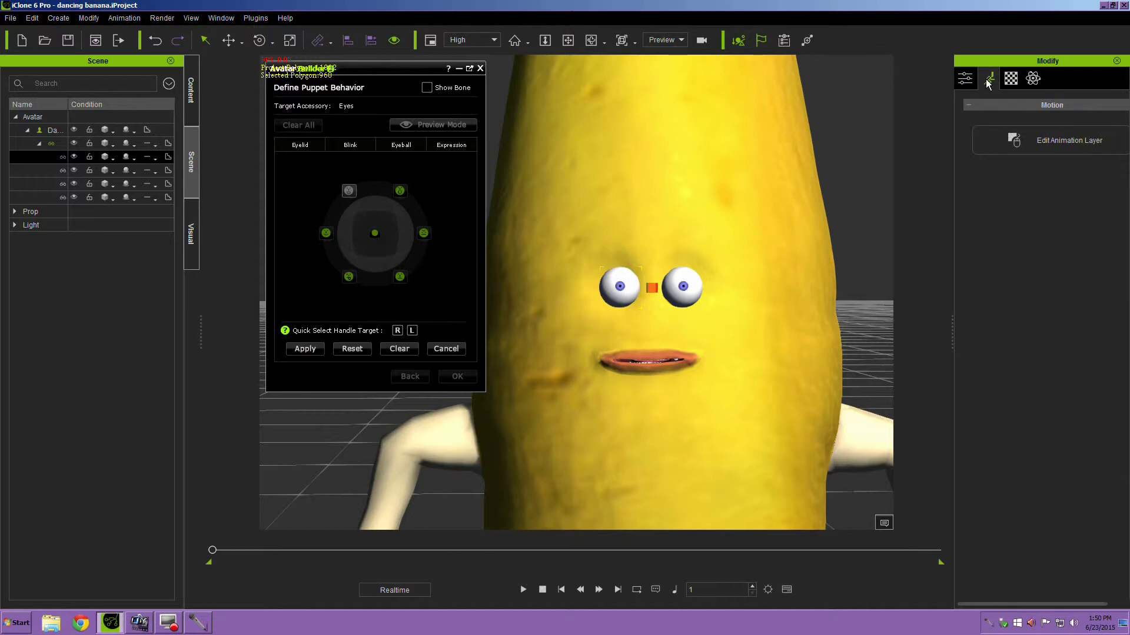
click(1012, 141)
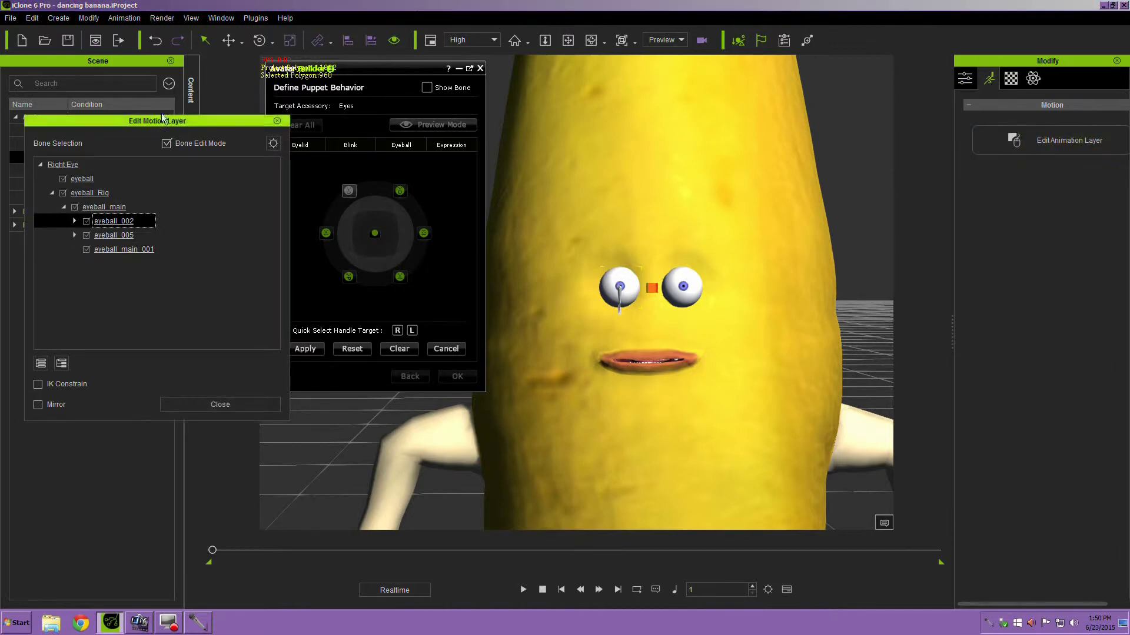
Move the Right Eye's eyeball_002 bone slightly upward along the vertical axis.
click(230, 41)
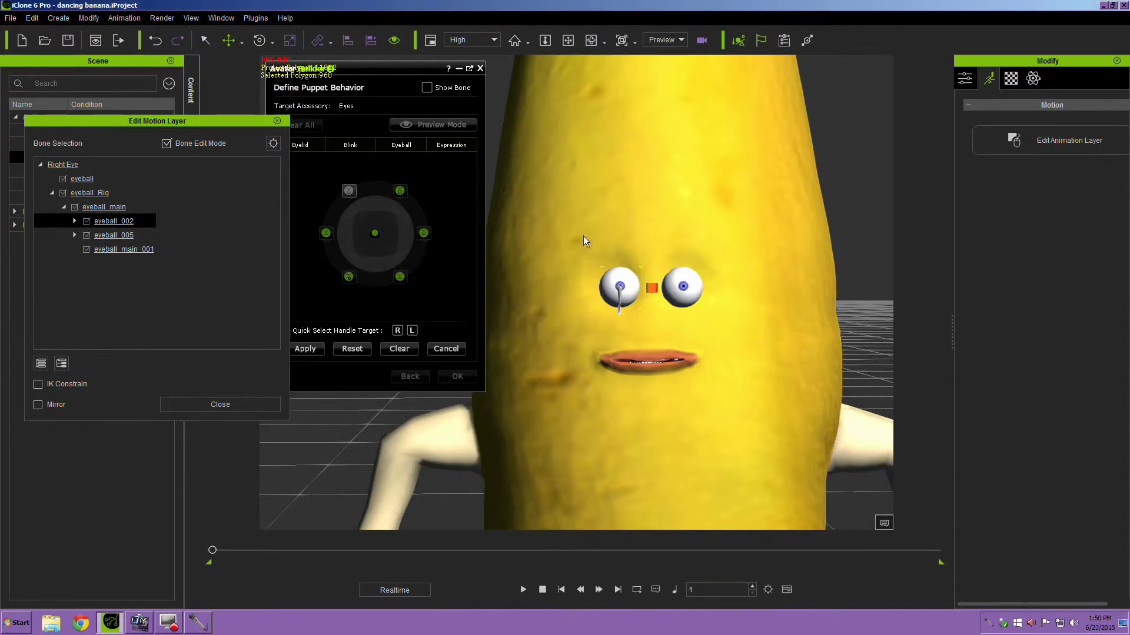
click(111, 222)
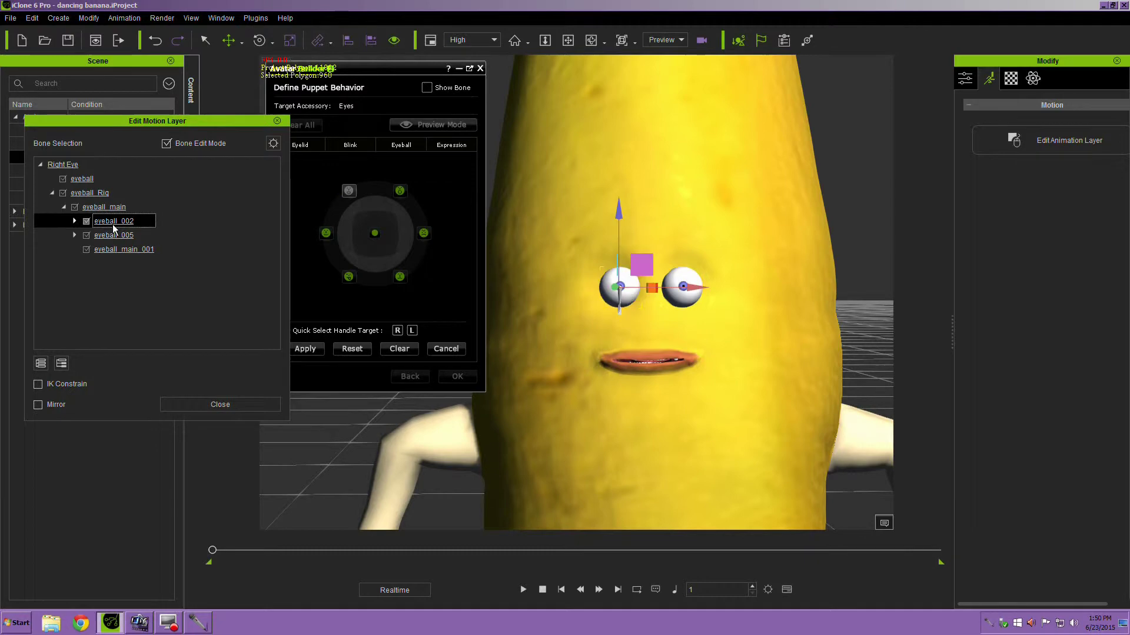
drag(619, 211, 622, 200)
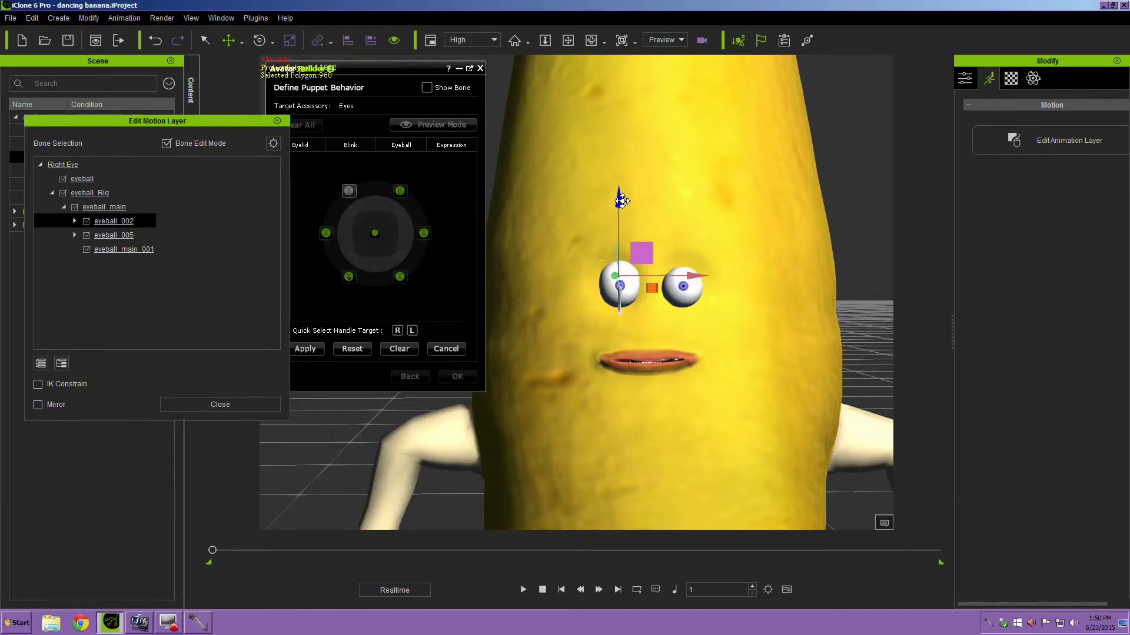
Move the Right Eye's eyeball_006 bone slightly to the right along the horizontal axis.
click(107, 236)
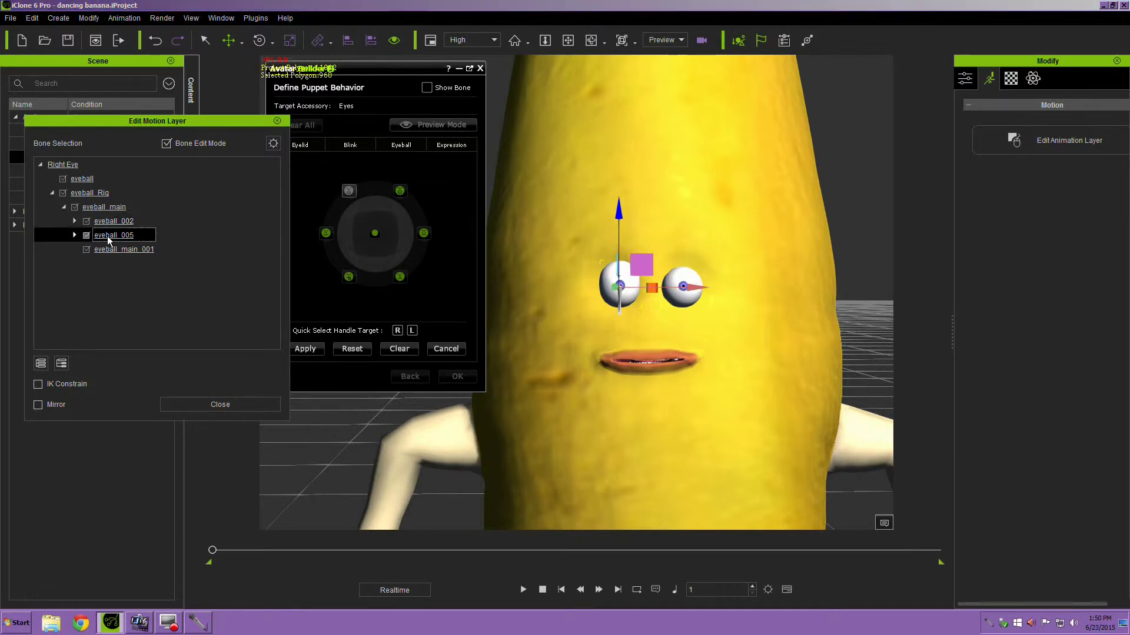
double_click(111, 237)
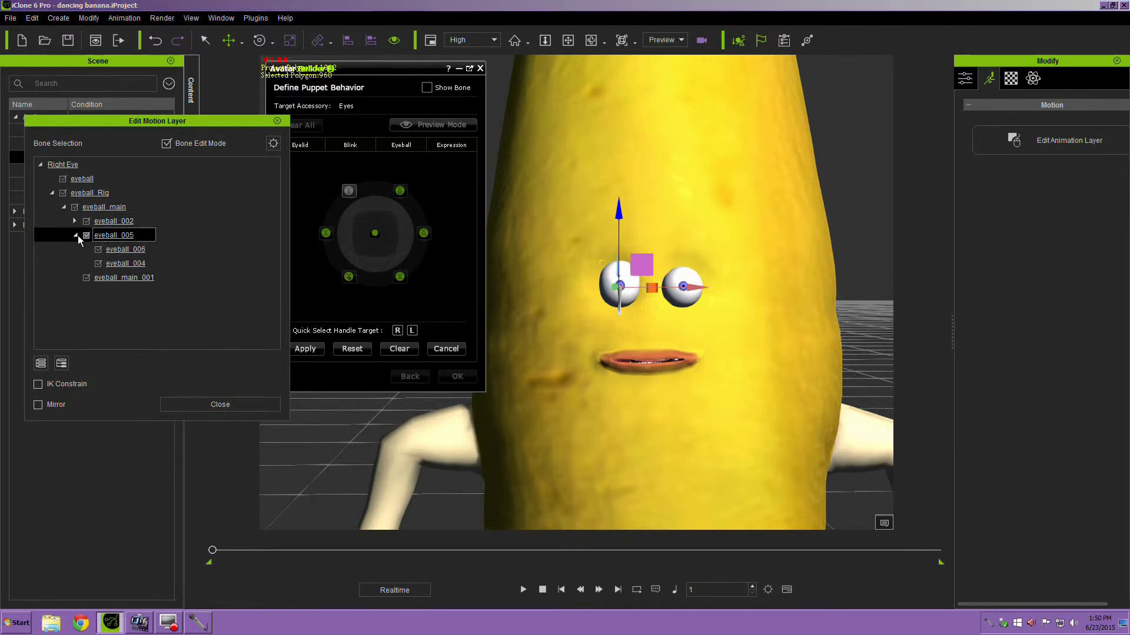
click(124, 251)
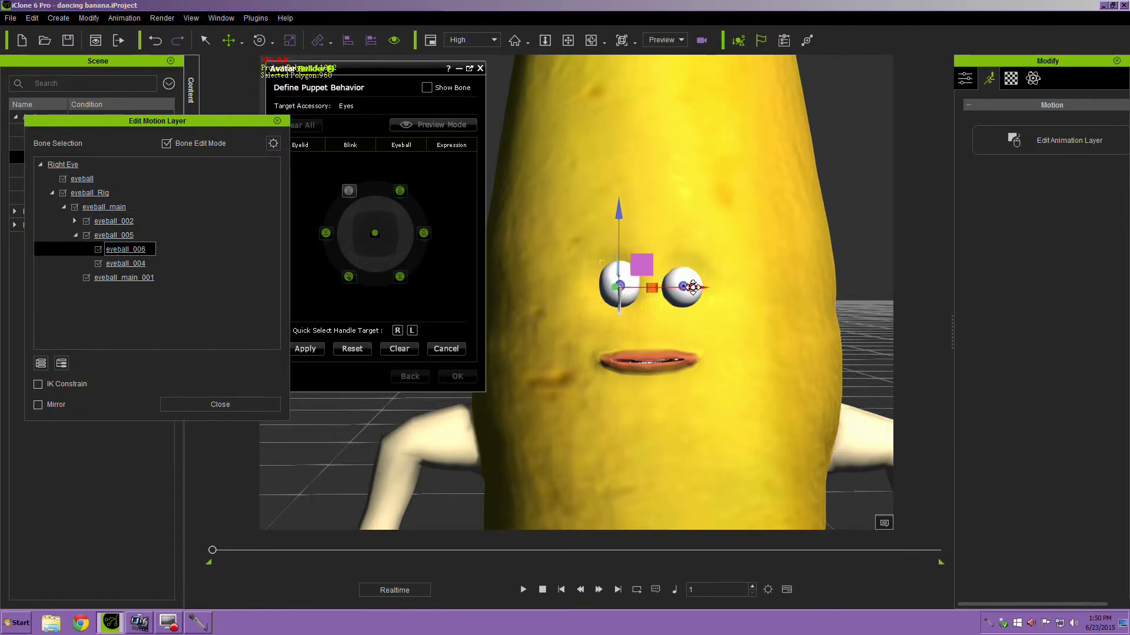
drag(693, 287, 696, 288)
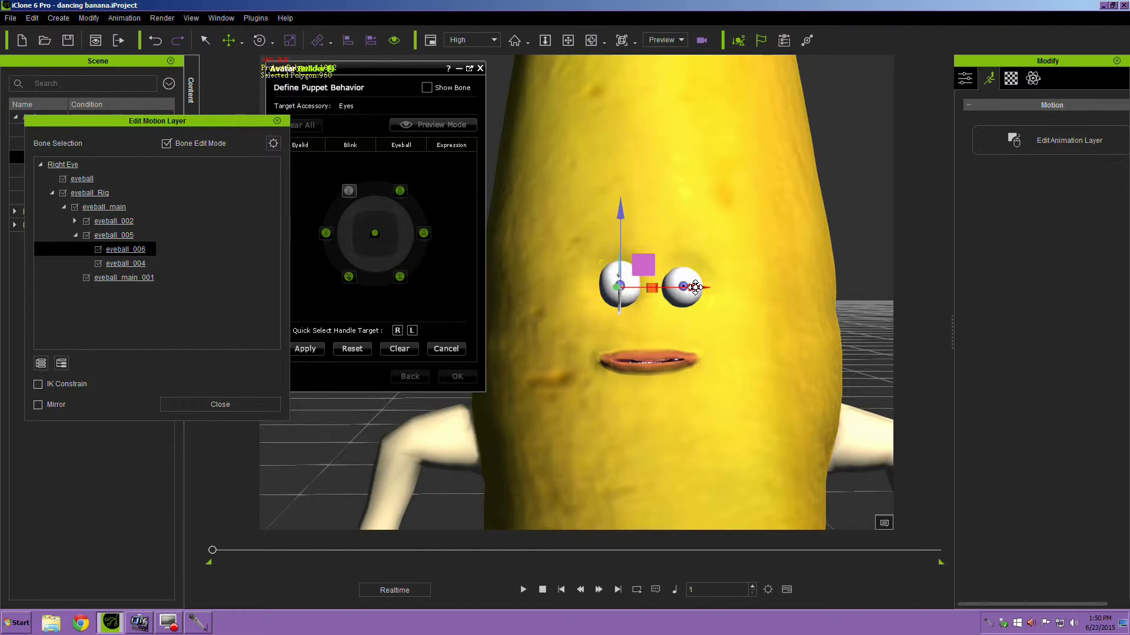
Move the Right Eye's eyeball_004 bone slightly to the left and apply the pose to the upper-left expression.
ctrl+click(135, 281)
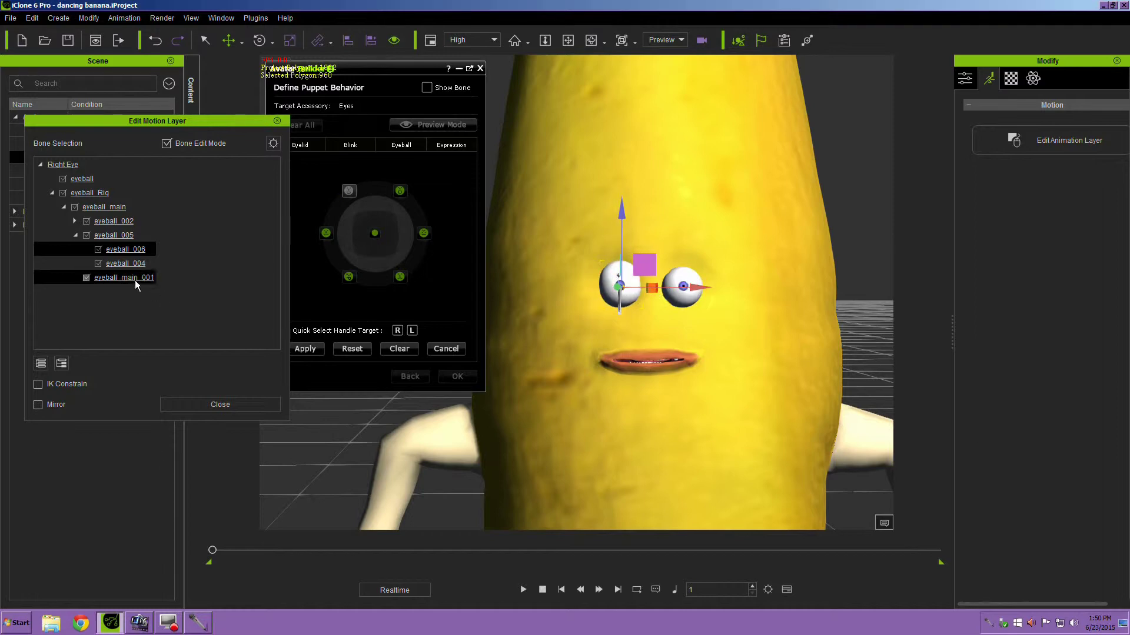
click(125, 263)
drag(688, 291, 686, 290)
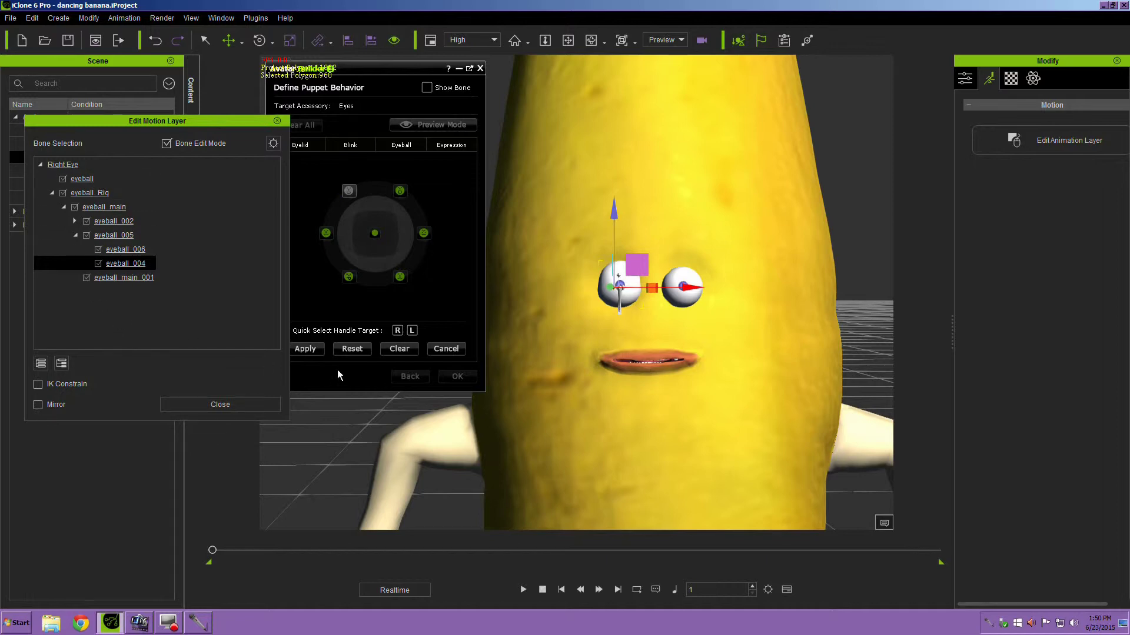
click(303, 350)
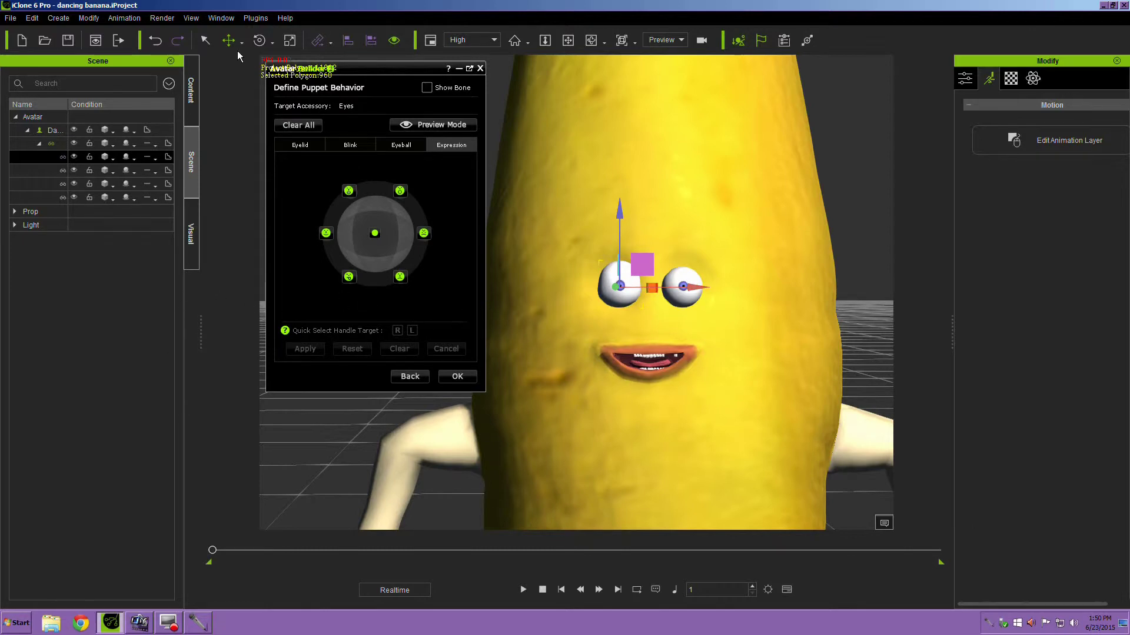
Select the Left Eye, reopen the upper-left expression for editing, and expose the eye's bones in its animation layer.
click(205, 41)
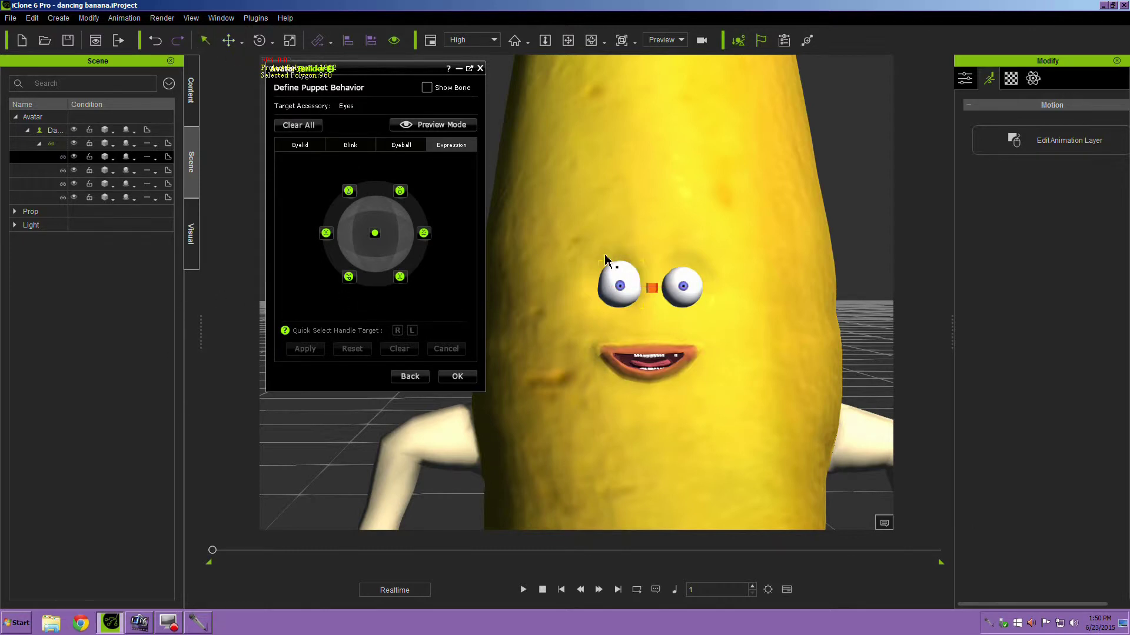
click(694, 304)
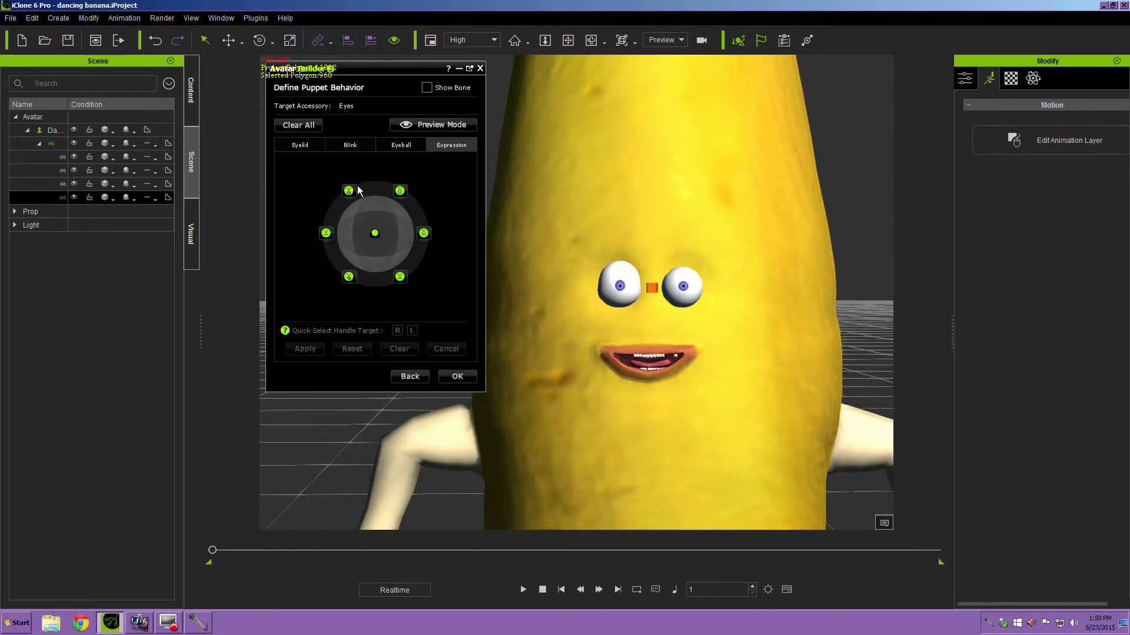
click(363, 214)
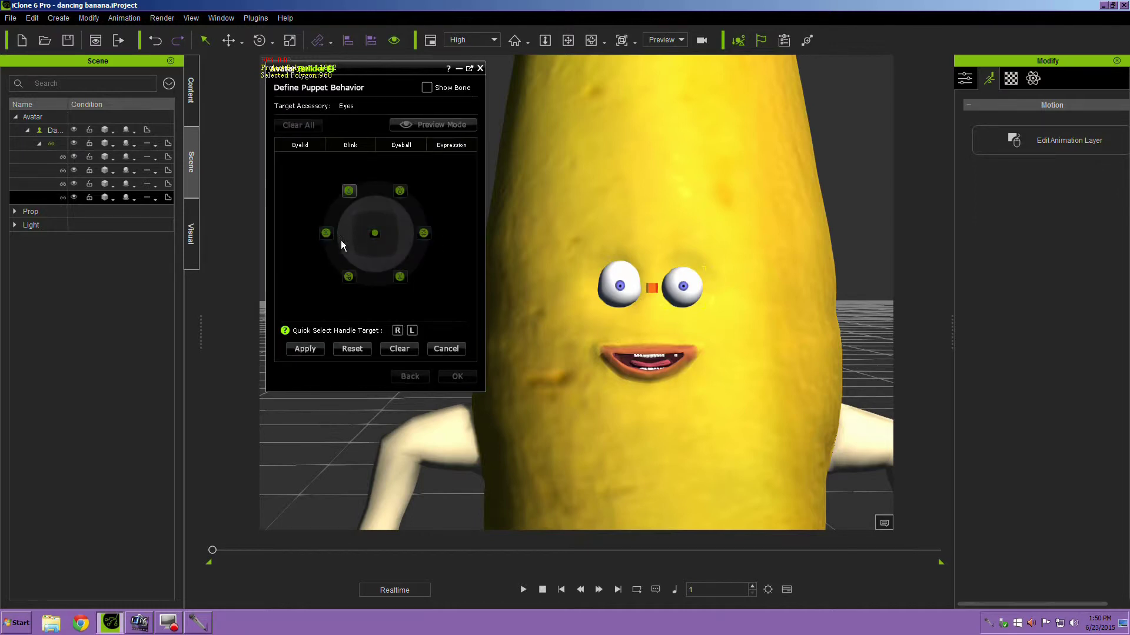
click(1012, 148)
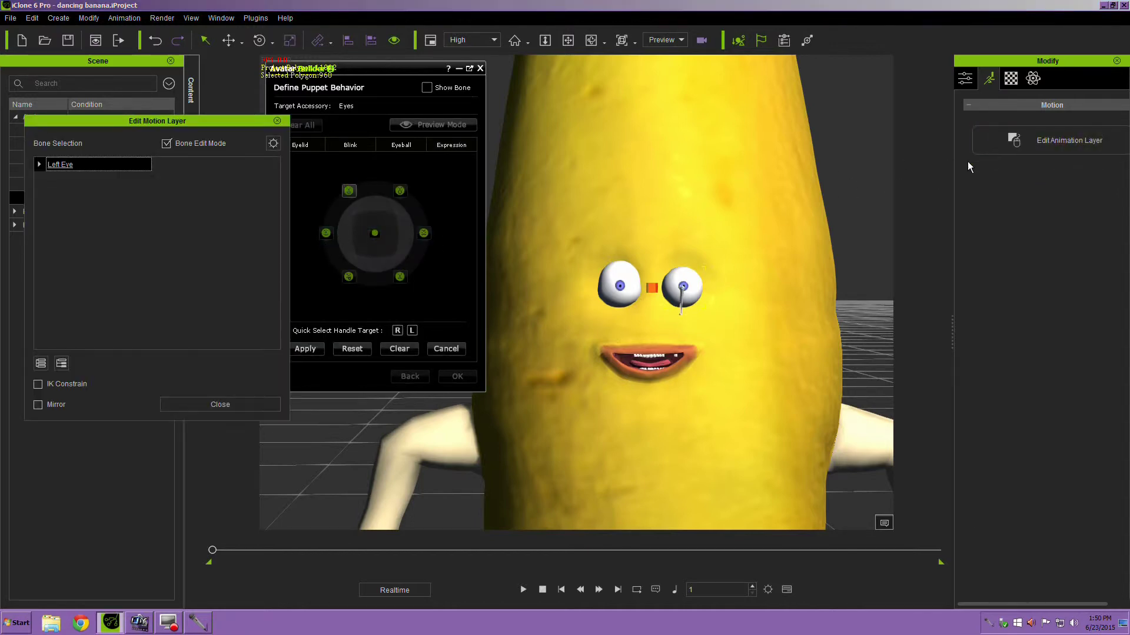
click(40, 164)
click(51, 193)
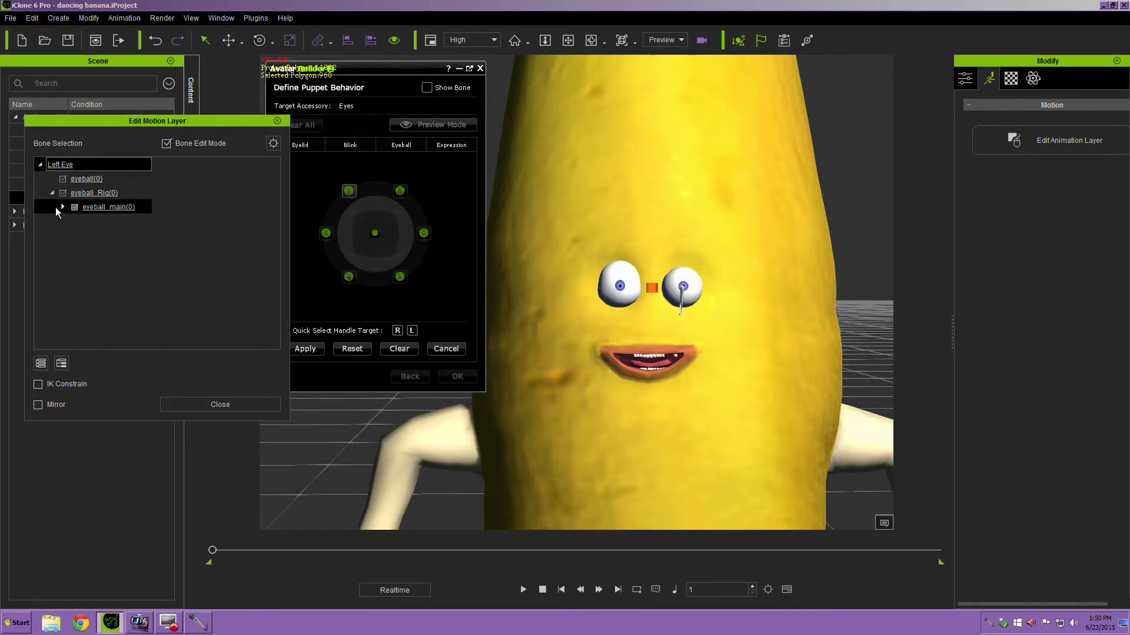
click(62, 206)
Move the Left Eye's eyeball_002(0) bone slightly upward along the vertical axis.
click(109, 222)
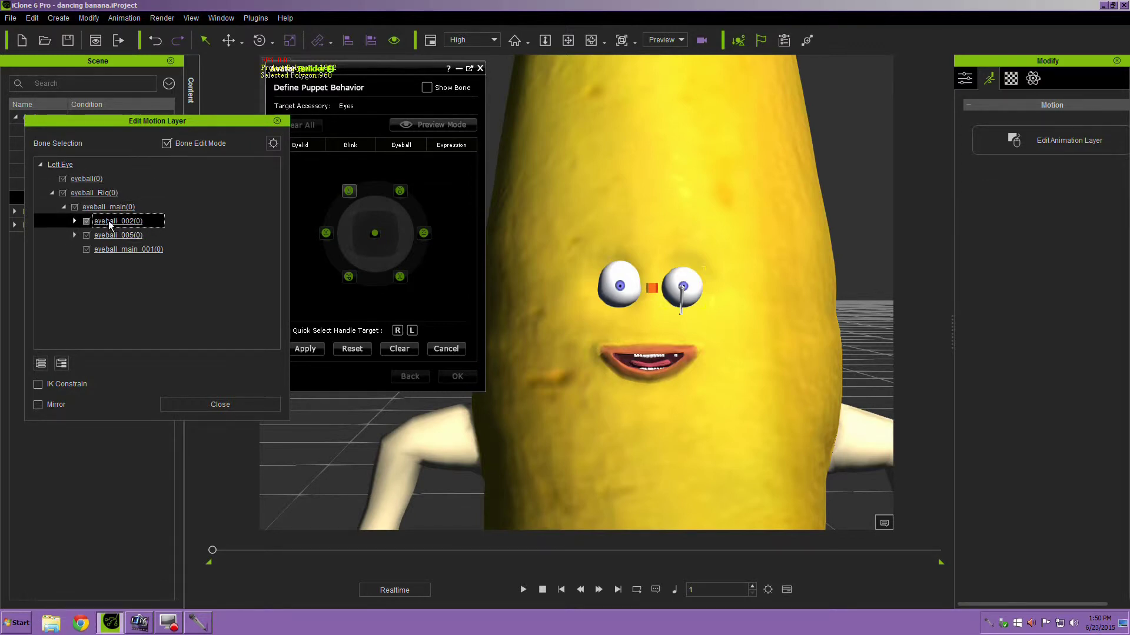
click(228, 40)
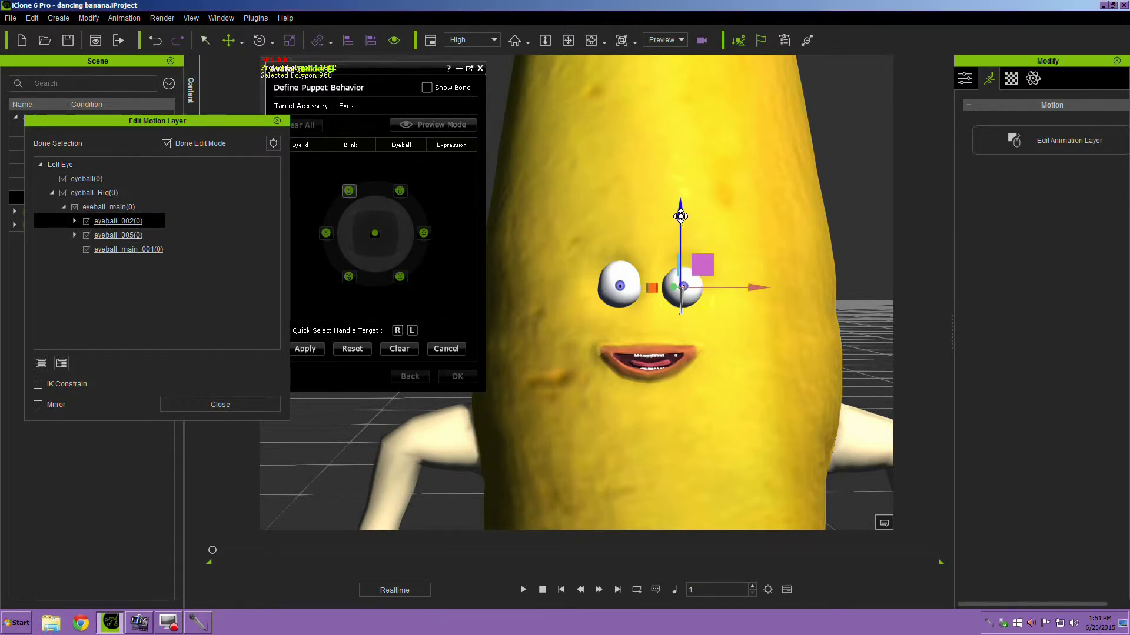
drag(685, 213, 689, 203)
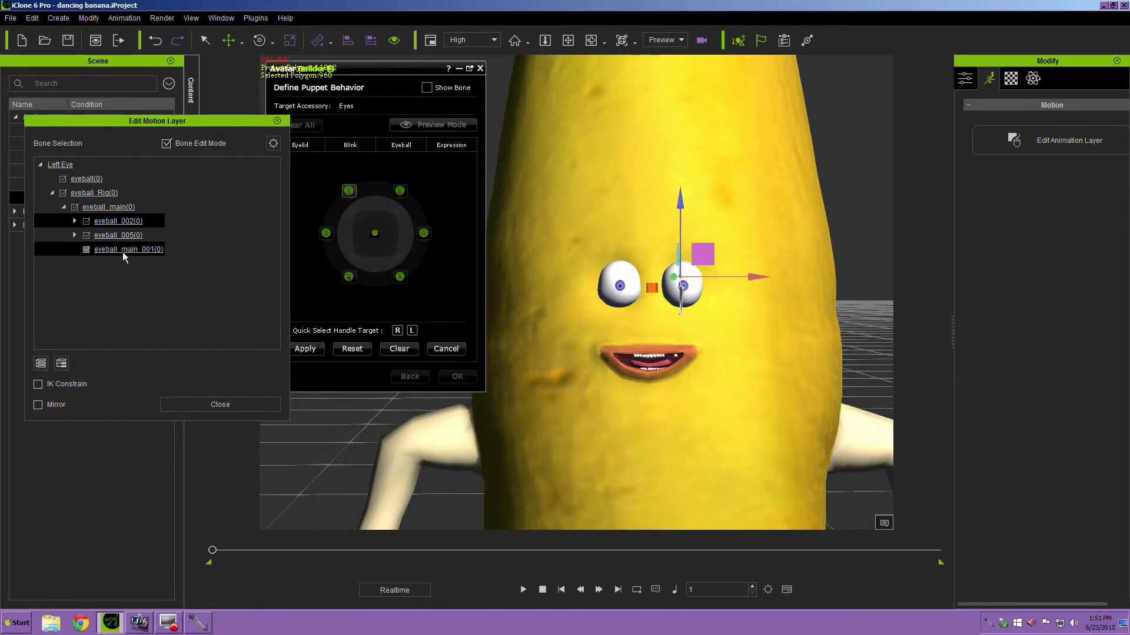
Move the Left Eye's eyeball_006(0) bone slightly right and eyeball_004(0) slightly left, then apply the expression.
click(76, 235)
click(121, 250)
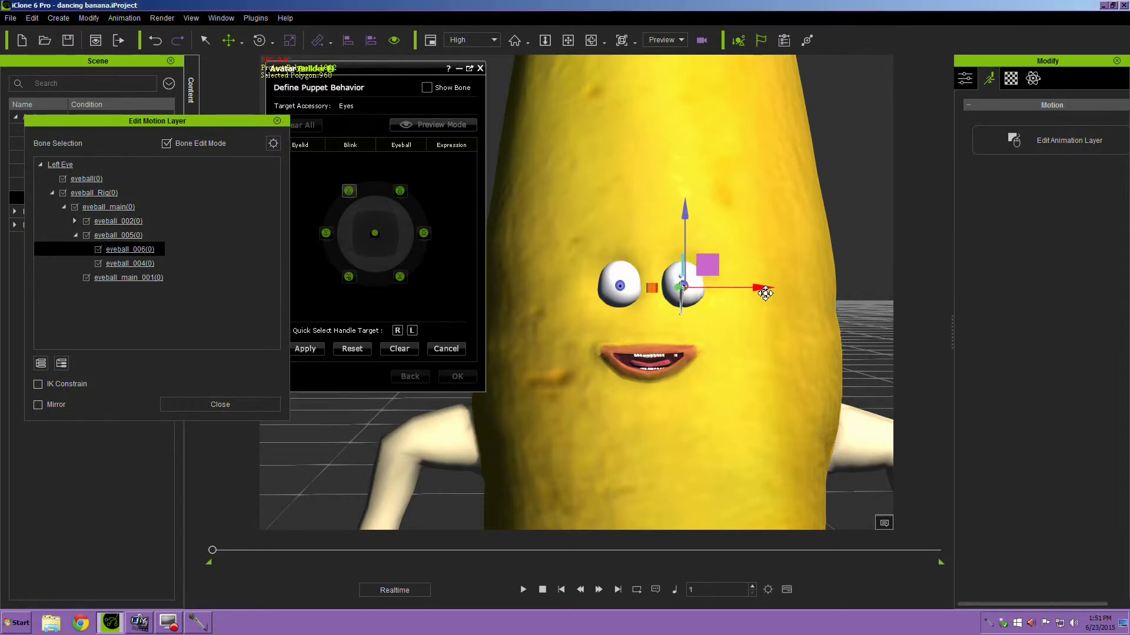
ctrl+click(141, 264)
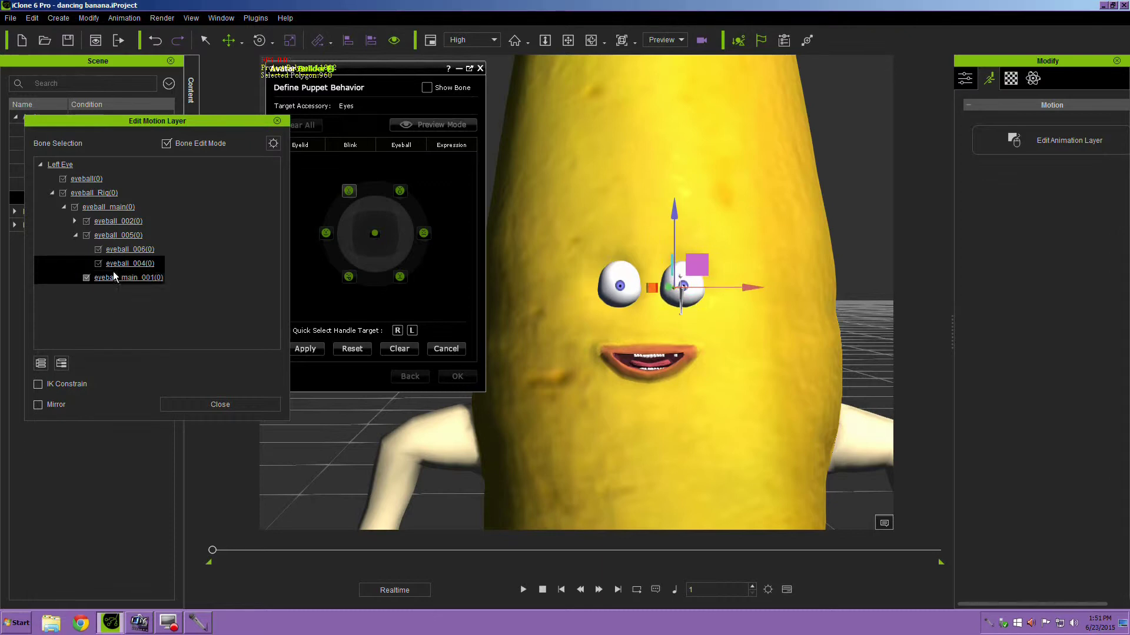
click(113, 233)
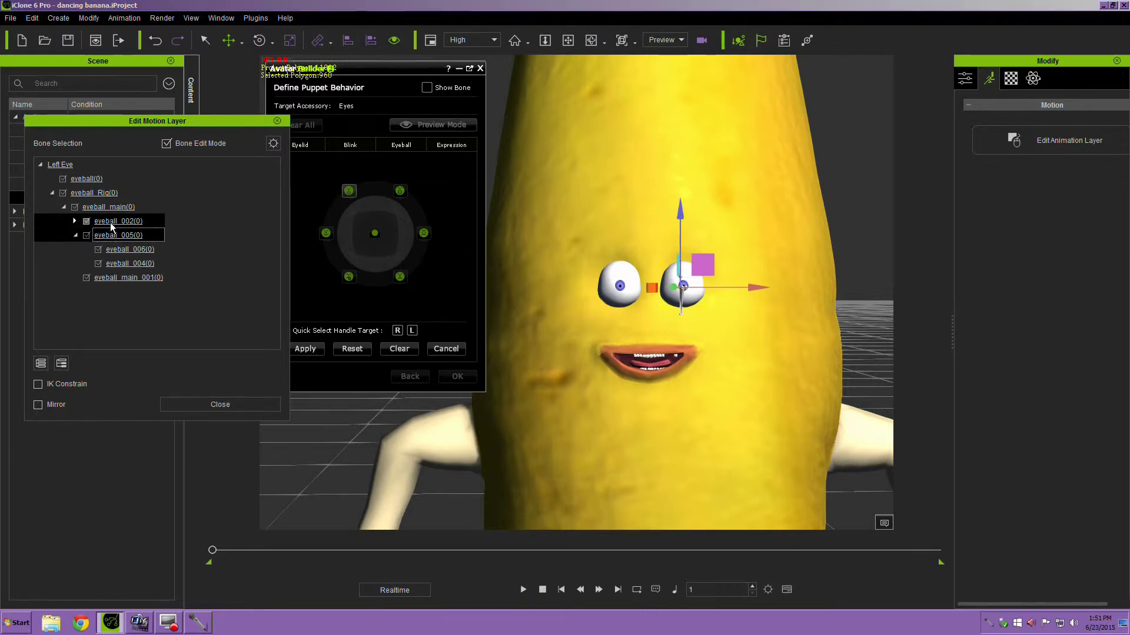
click(112, 222)
click(297, 349)
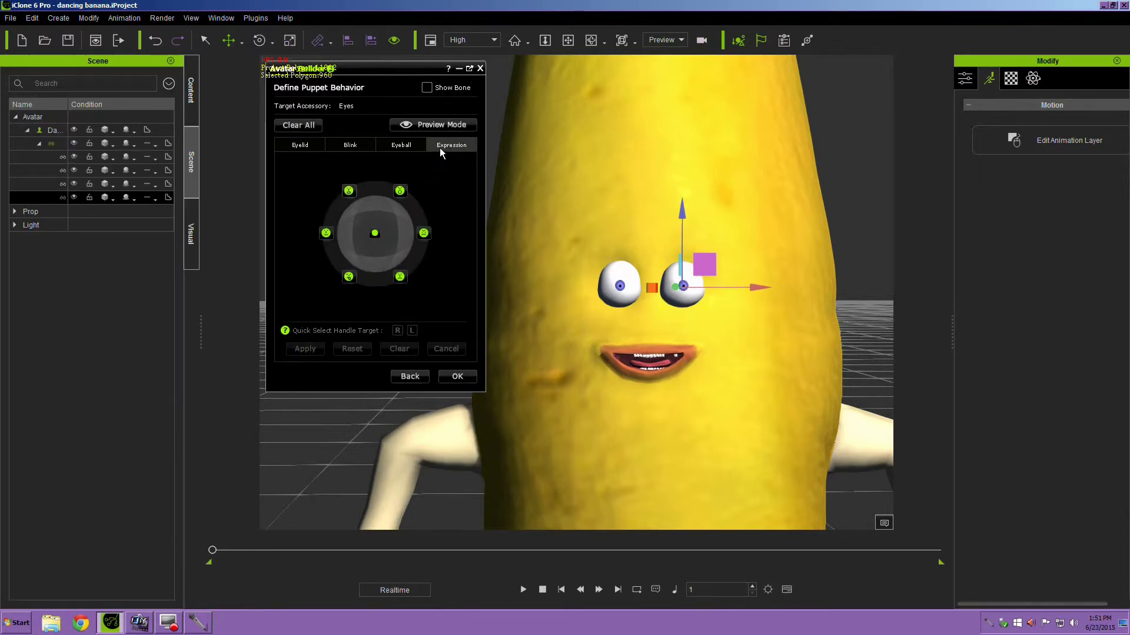
Preview the Eyes accessory's expressions with the puppet control, then leave the preview.
click(440, 129)
mouse_move(376, 233)
mouse_down()
mouse_move(348, 279)
mouse_move(405, 278)
mouse_move(429, 242)
mouse_move(405, 193)
mouse_move(351, 190)
mouse_move(326, 240)
mouse_move(378, 234)
mouse_up()
click(434, 125)
Open the lower Blink pose for editing and bring up the Left Eye's animation layer.
click(351, 146)
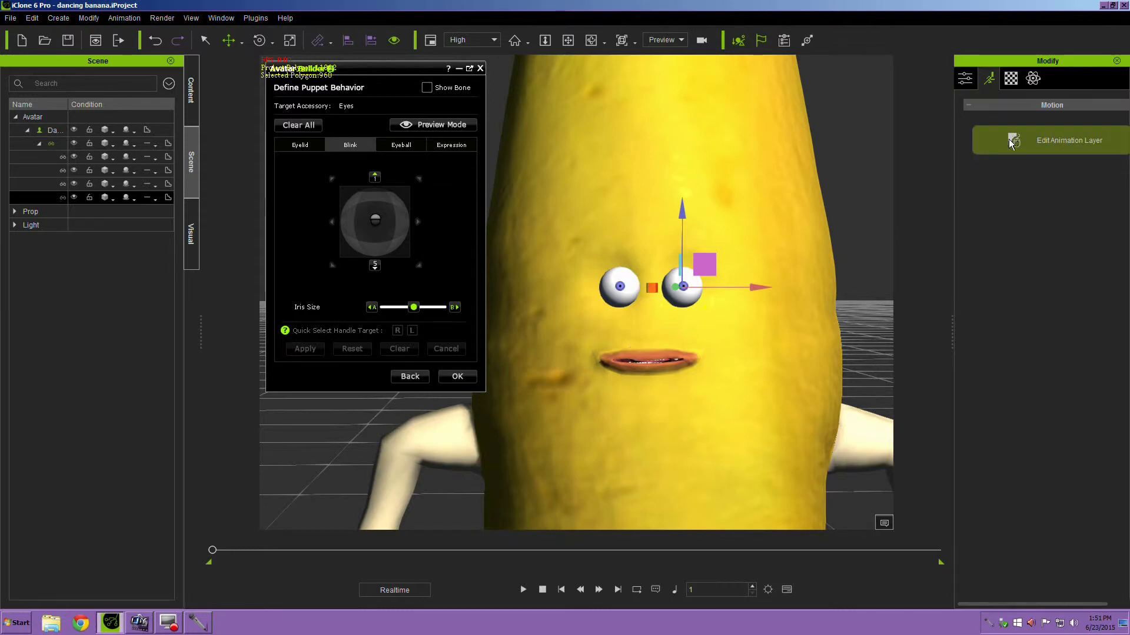
click(375, 265)
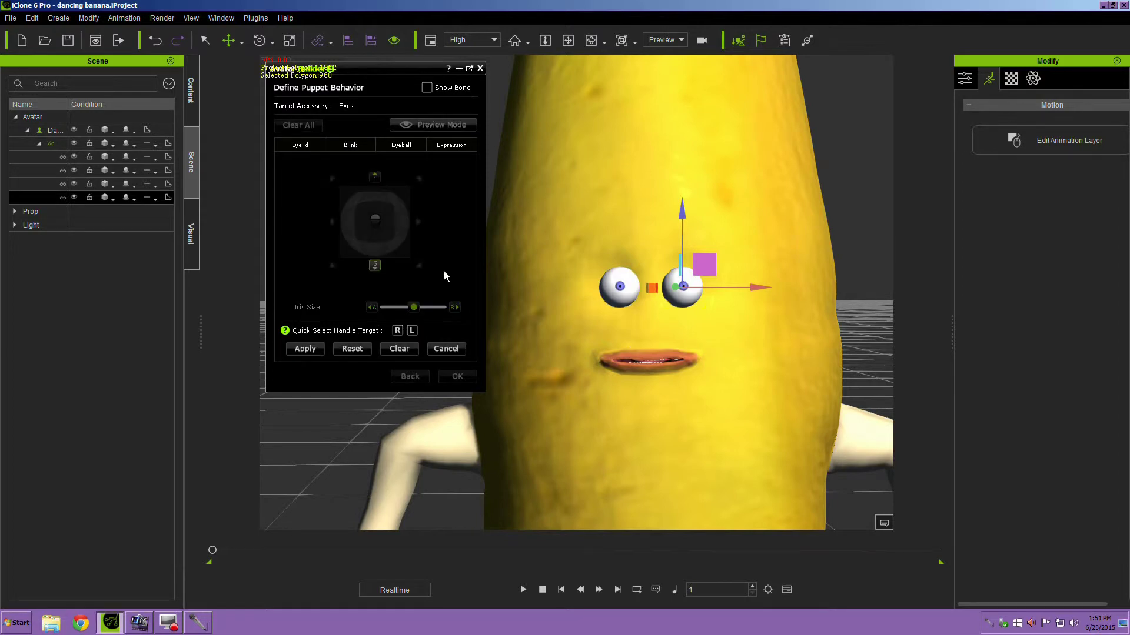
click(1028, 150)
Rotate the Left Eye's eyeball_002(0) and eyeball_005(0) bones so the upper and lower lids close slightly.
click(132, 262)
click(113, 235)
click(78, 220)
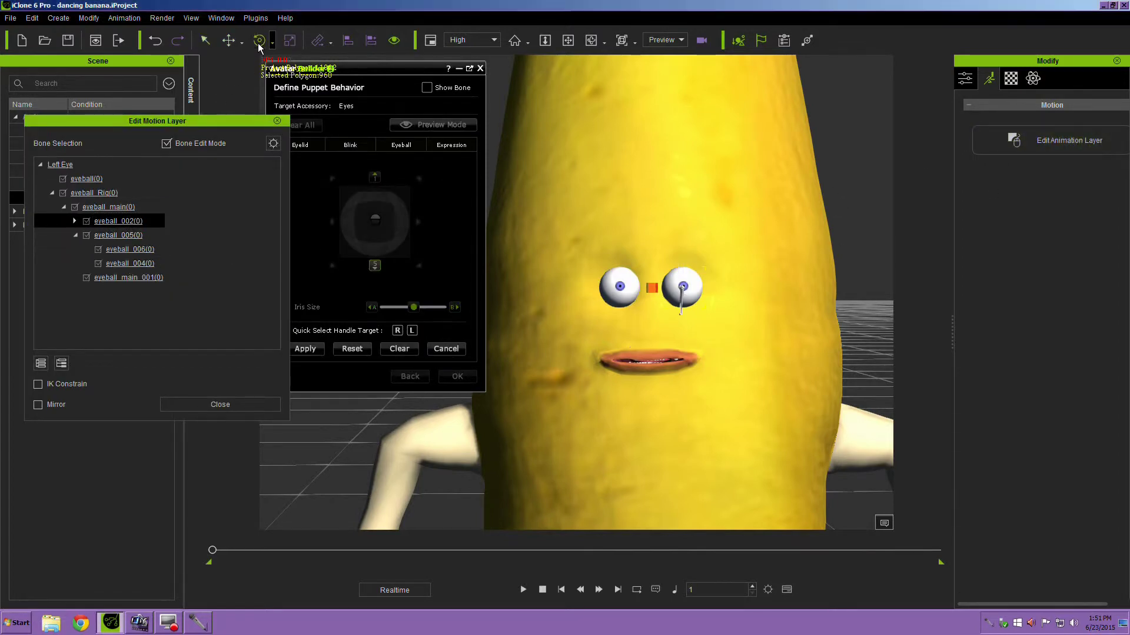
click(109, 206)
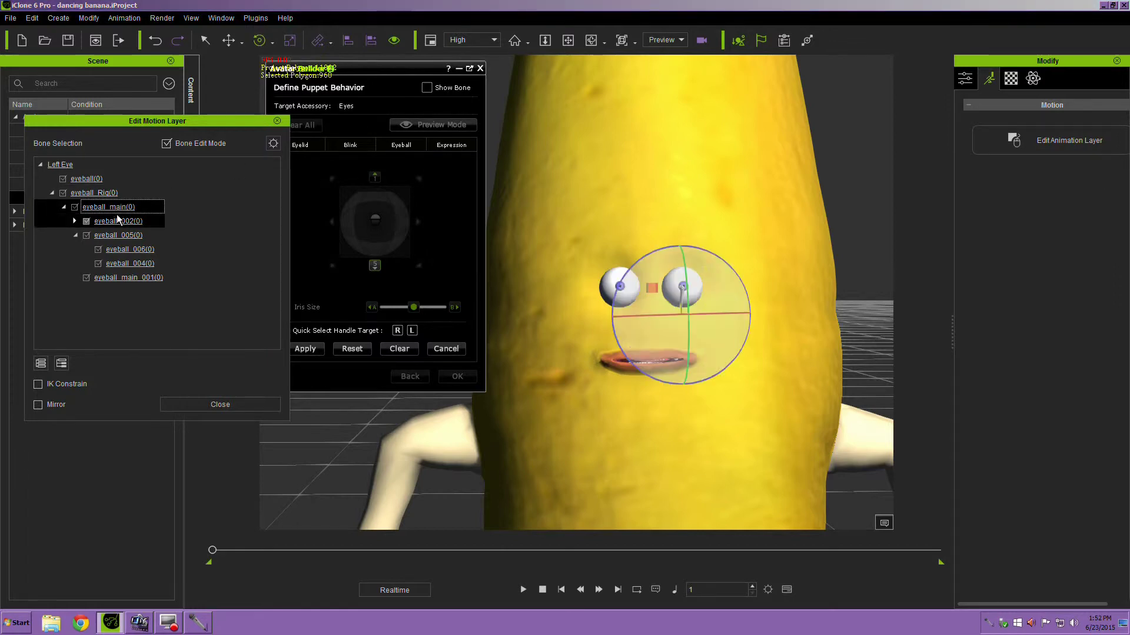
click(119, 220)
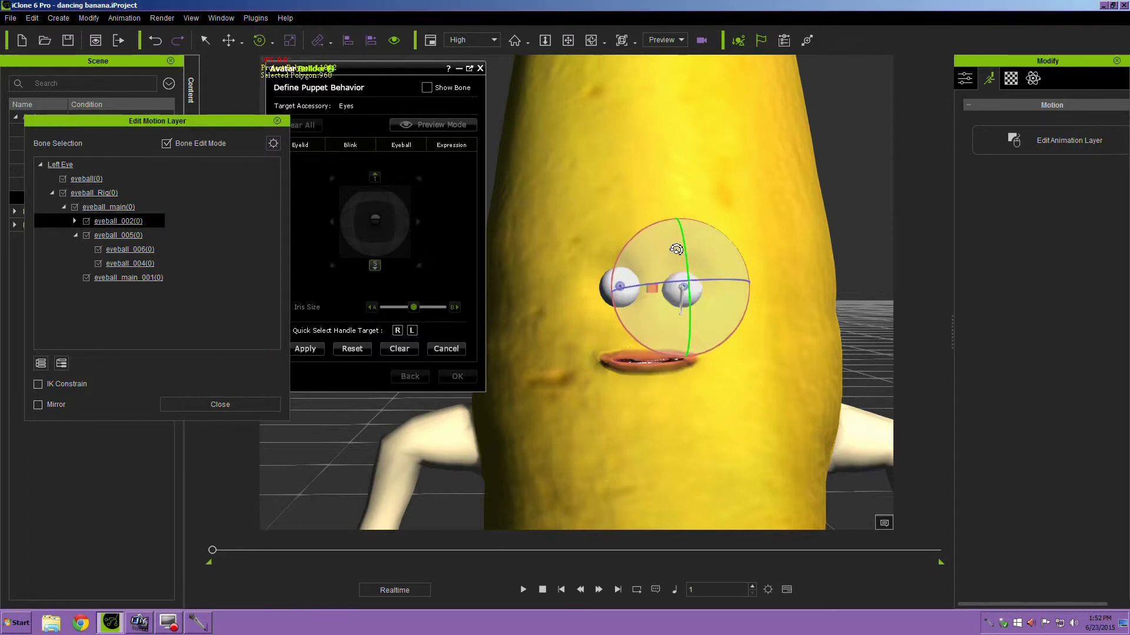
click(117, 235)
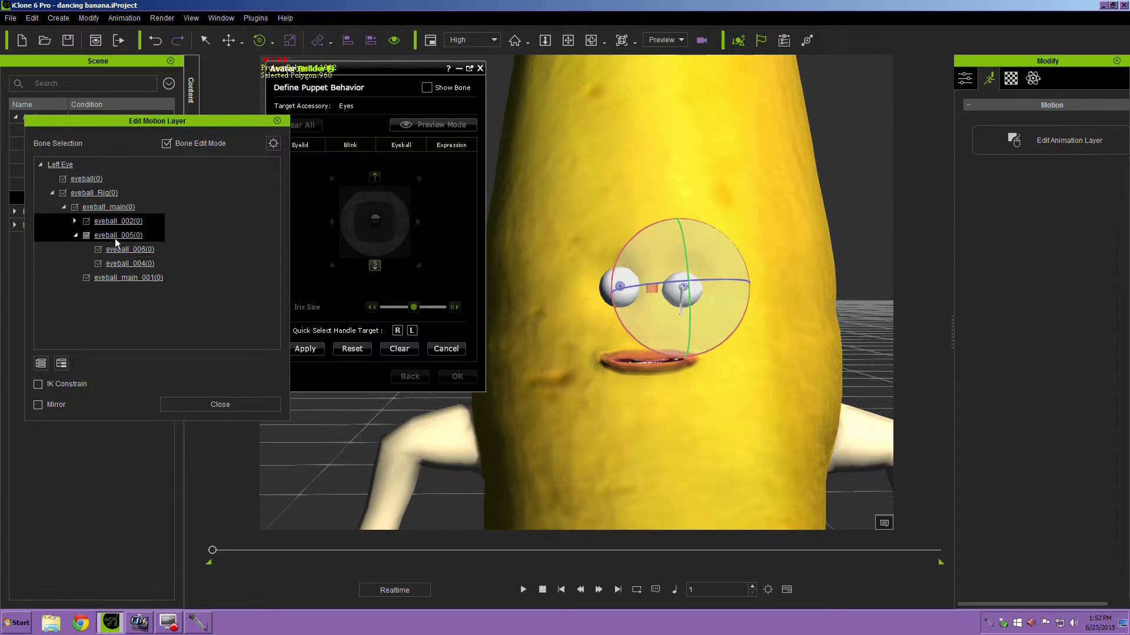
drag(690, 311, 695, 307)
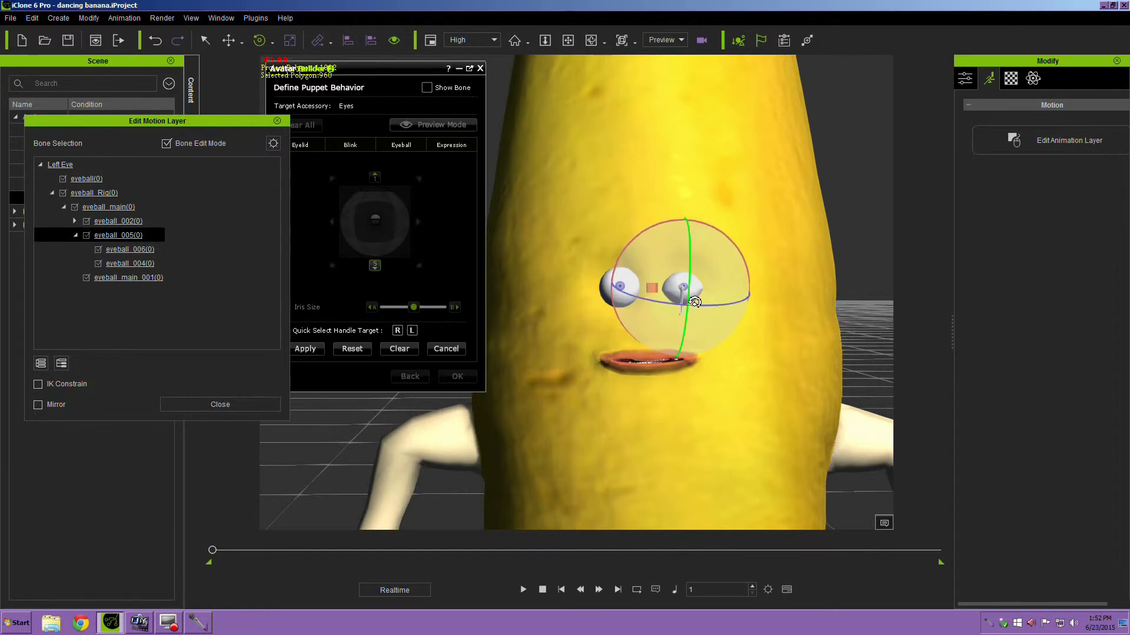
Spread the Left Eye's lid corners by moving eyeball_006(0) slightly right and eyeball_004(0) slightly left.
click(126, 249)
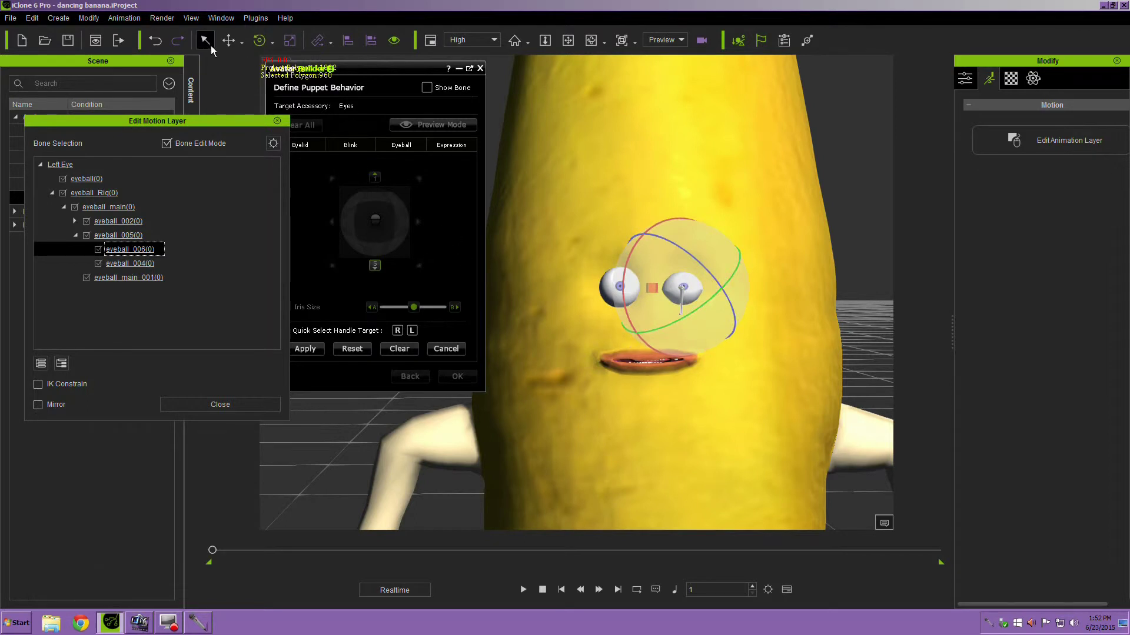
click(229, 41)
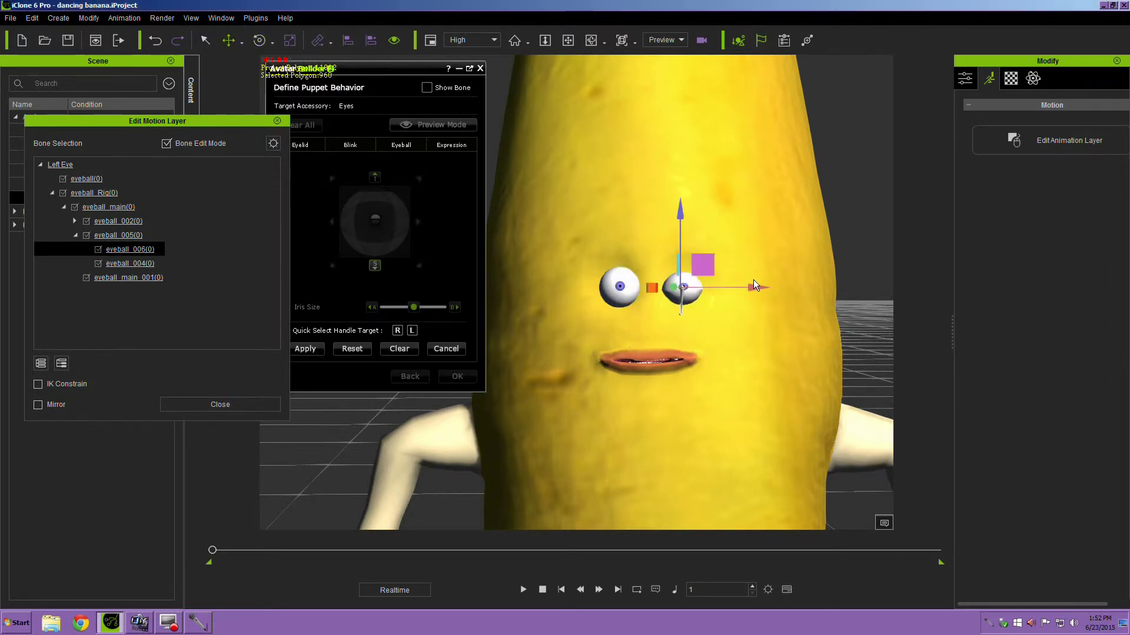
drag(754, 289, 752, 287)
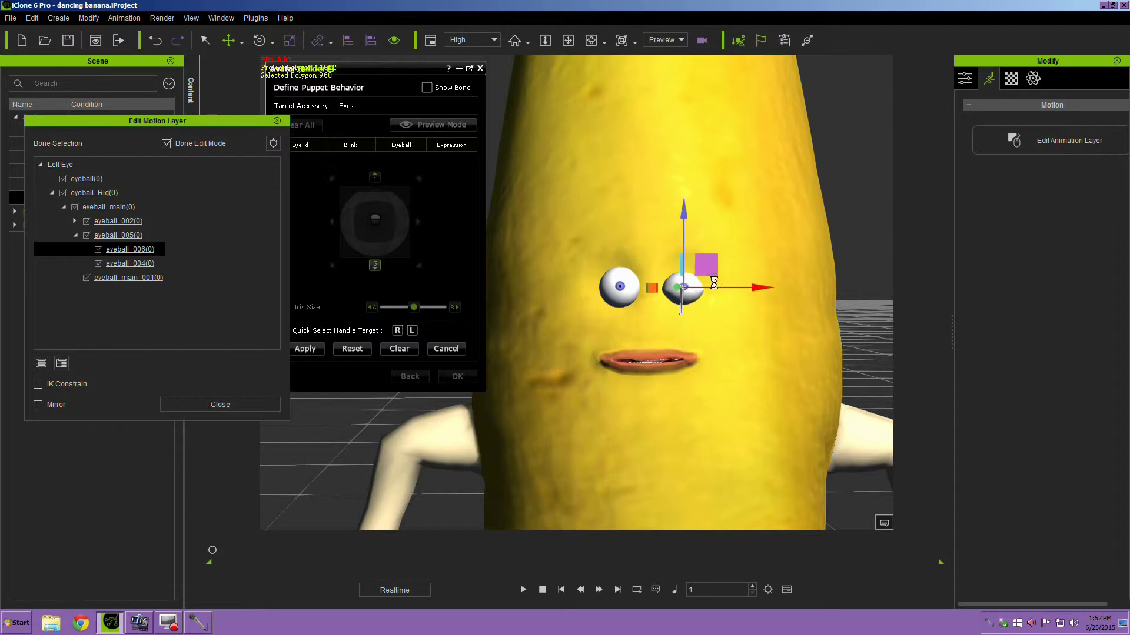
ctrl+click(126, 261)
click(127, 262)
drag(750, 289, 753, 288)
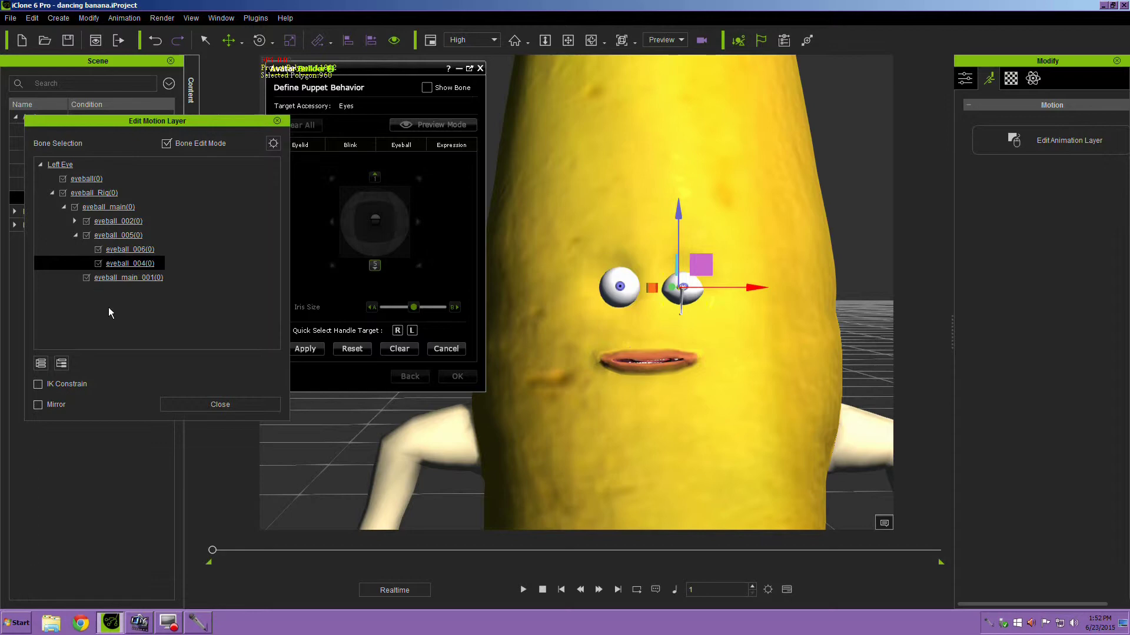
click(118, 236)
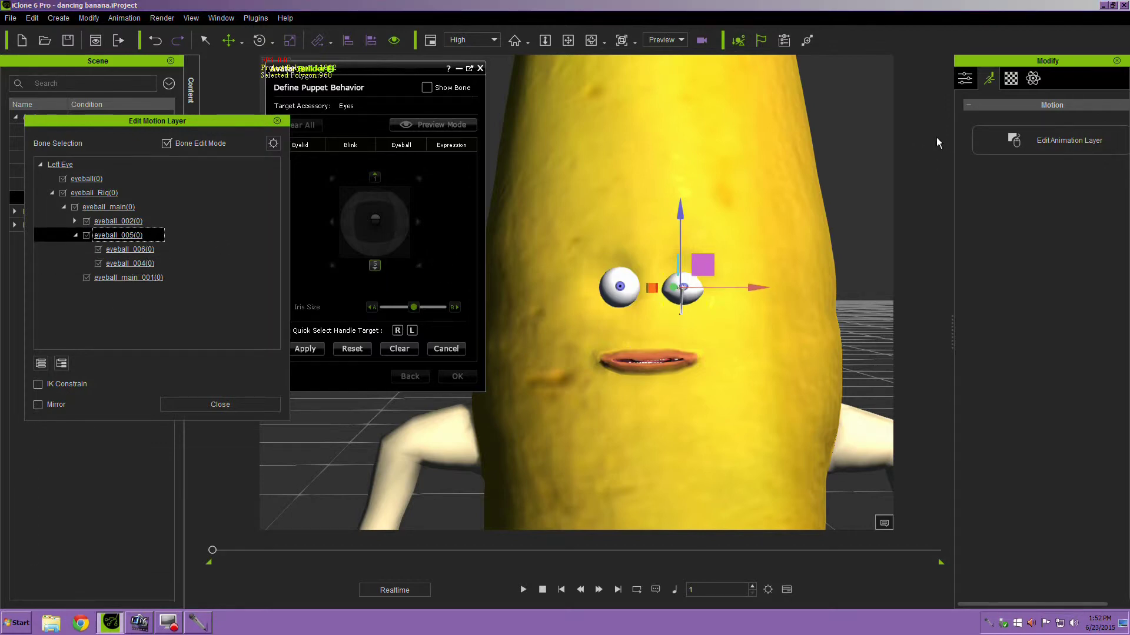
Set the Left Eye texture's UV tiling to 1 and offset to 0 in both directions, then apply the blink pose.
click(1009, 81)
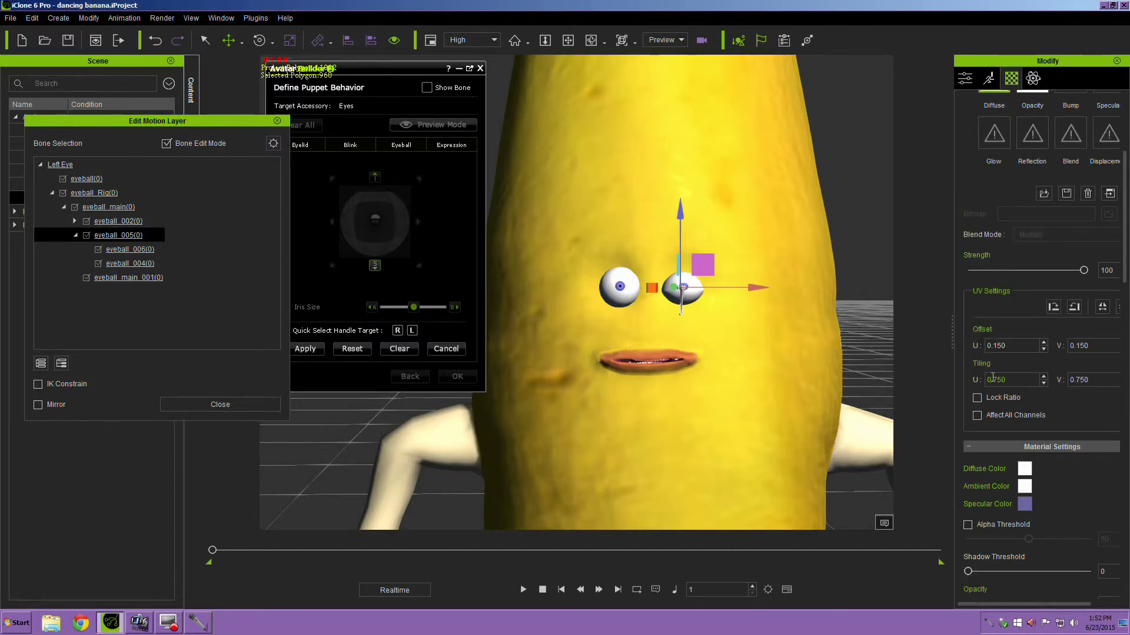
click(994, 379)
key(Return)
click(1002, 347)
double_click(1000, 380)
key(BackSpace)
click(1092, 379)
text(1)
click(988, 358)
text(0)
click(1099, 345)
text(0)
click(1021, 333)
click(298, 350)
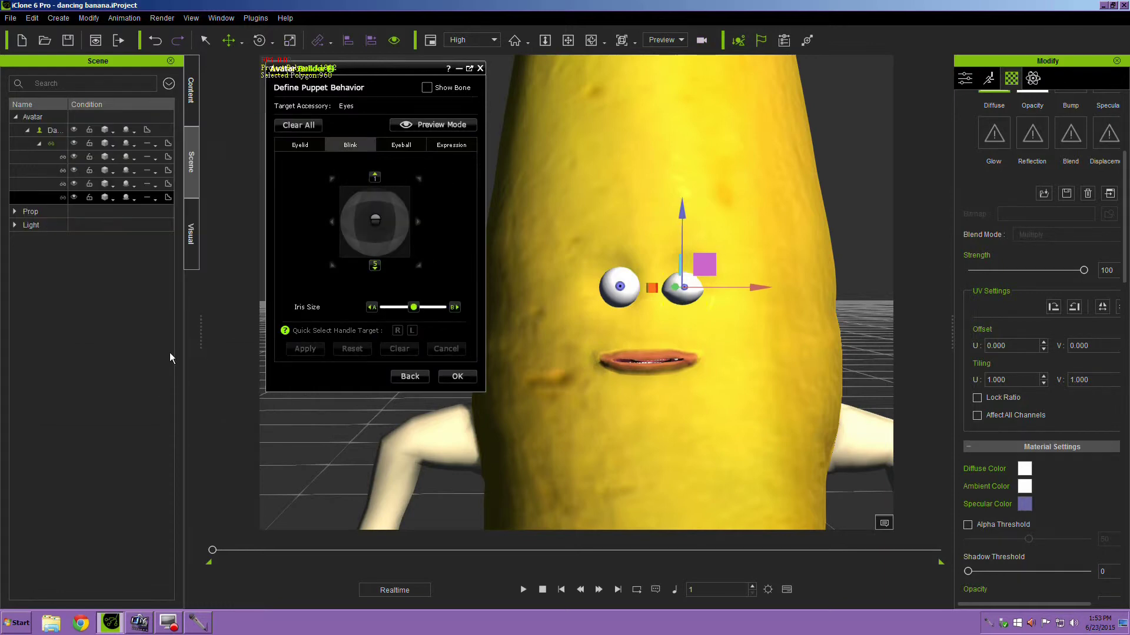
Open the lower Blink pose for editing and bring up the Right Eye's animation layer.
click(621, 287)
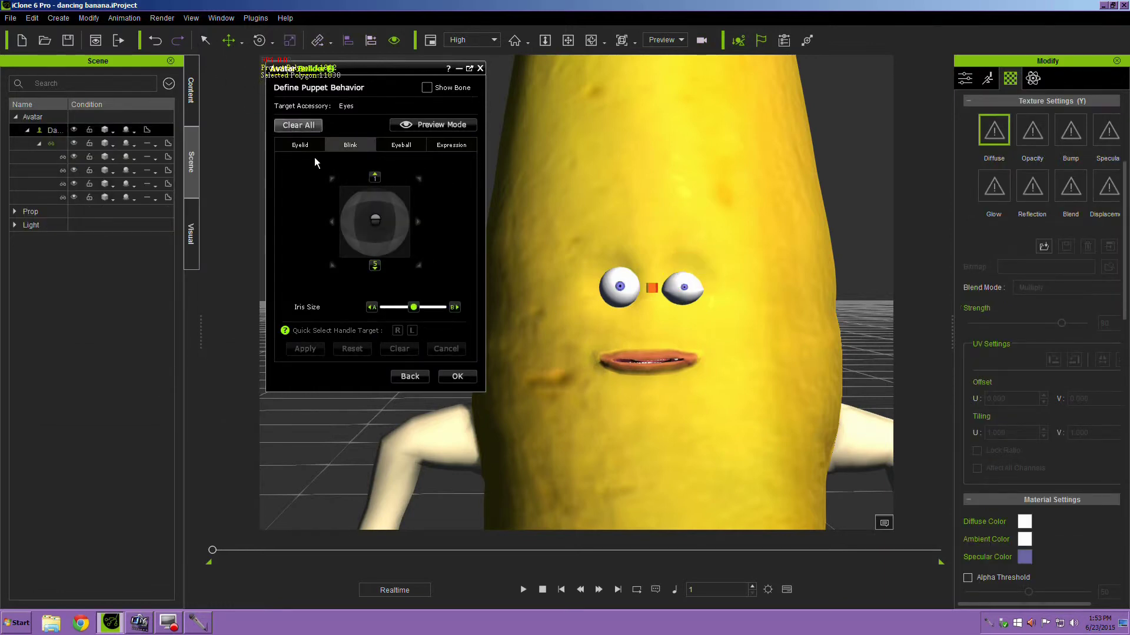
click(375, 177)
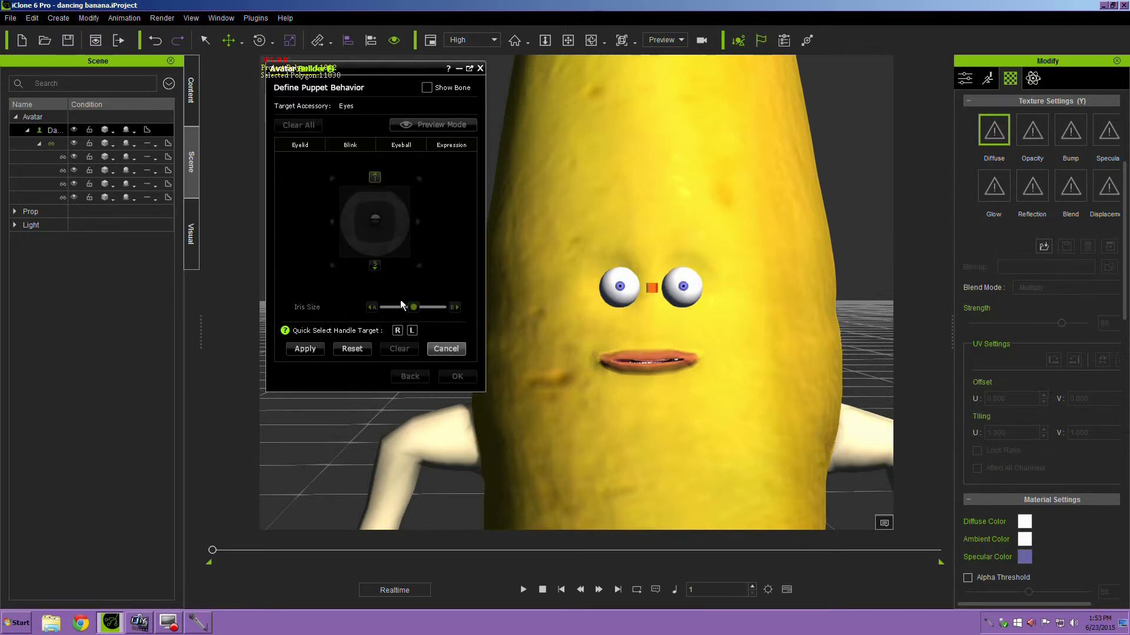
click(374, 266)
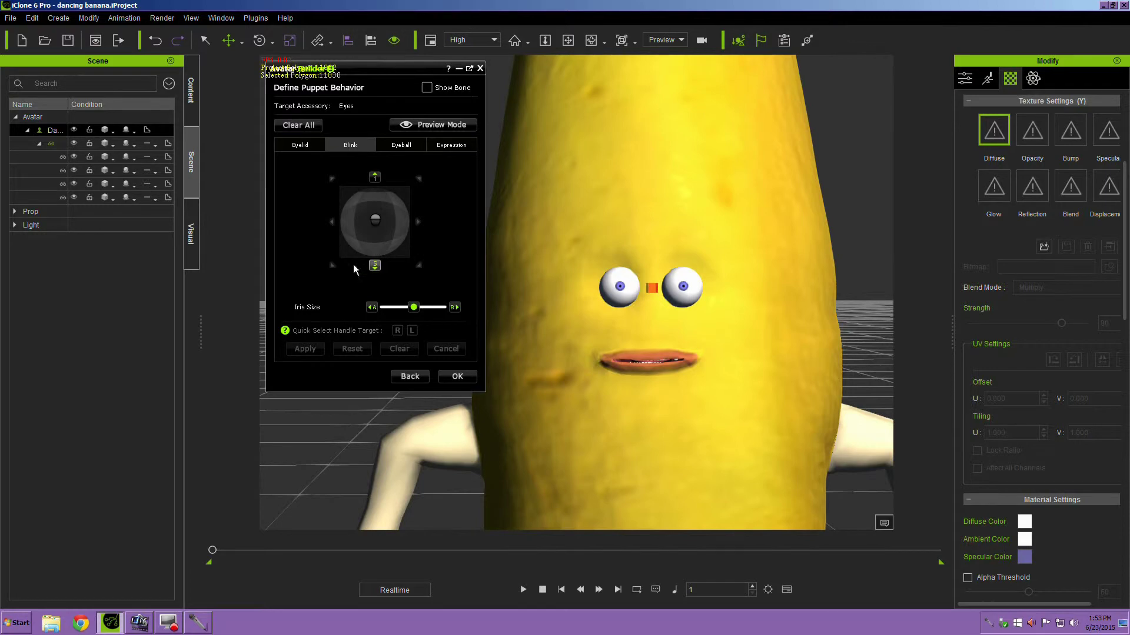
click(332, 265)
click(205, 40)
click(612, 291)
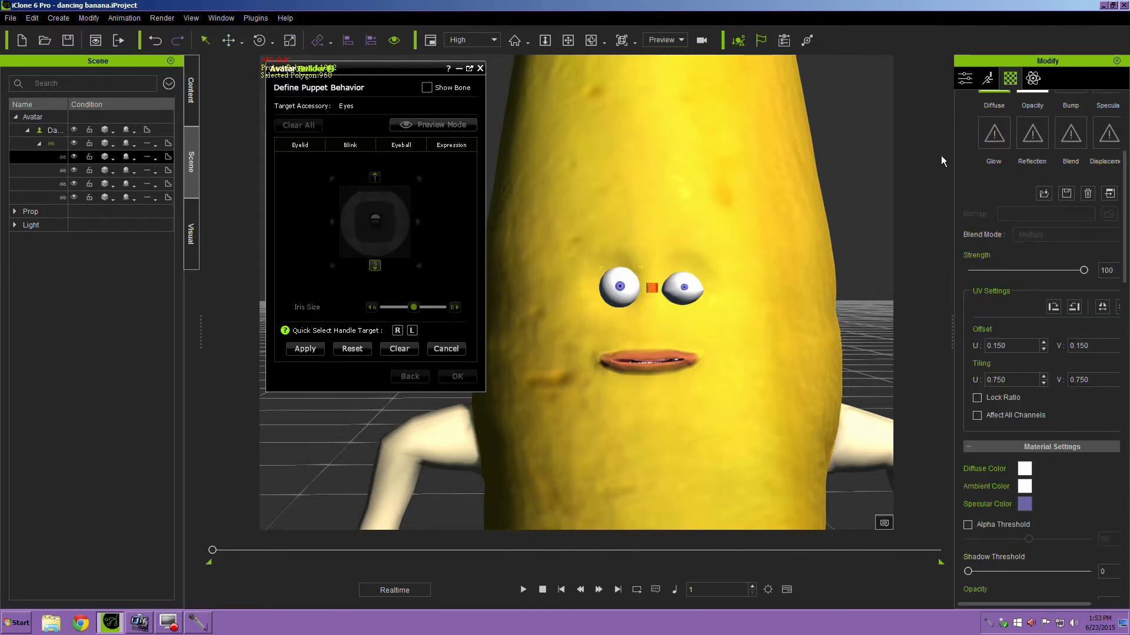
click(987, 80)
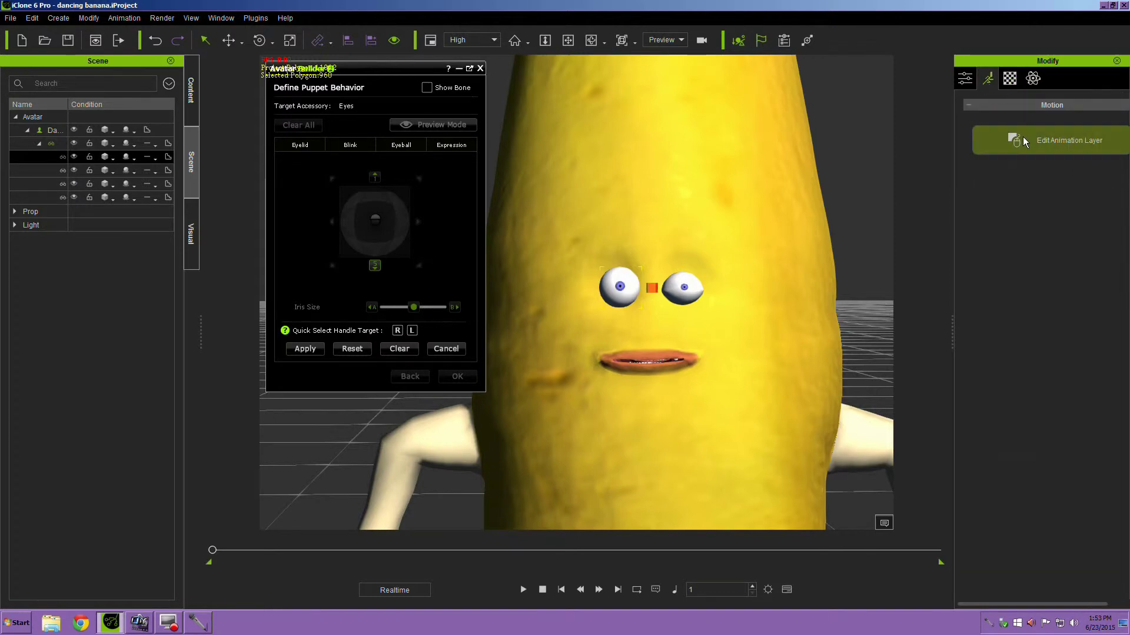
click(1053, 140)
Rotate the Right Eye's eyeball_002 and eyeball_005 bones so the upper and lower lids close slightly.
click(40, 164)
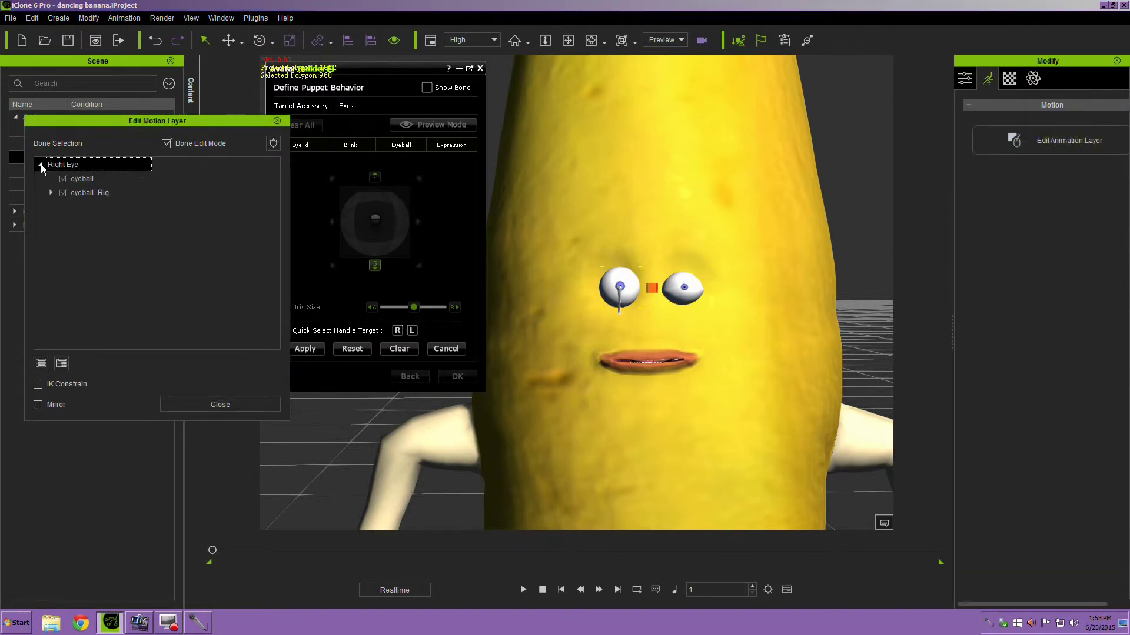
click(52, 193)
click(63, 207)
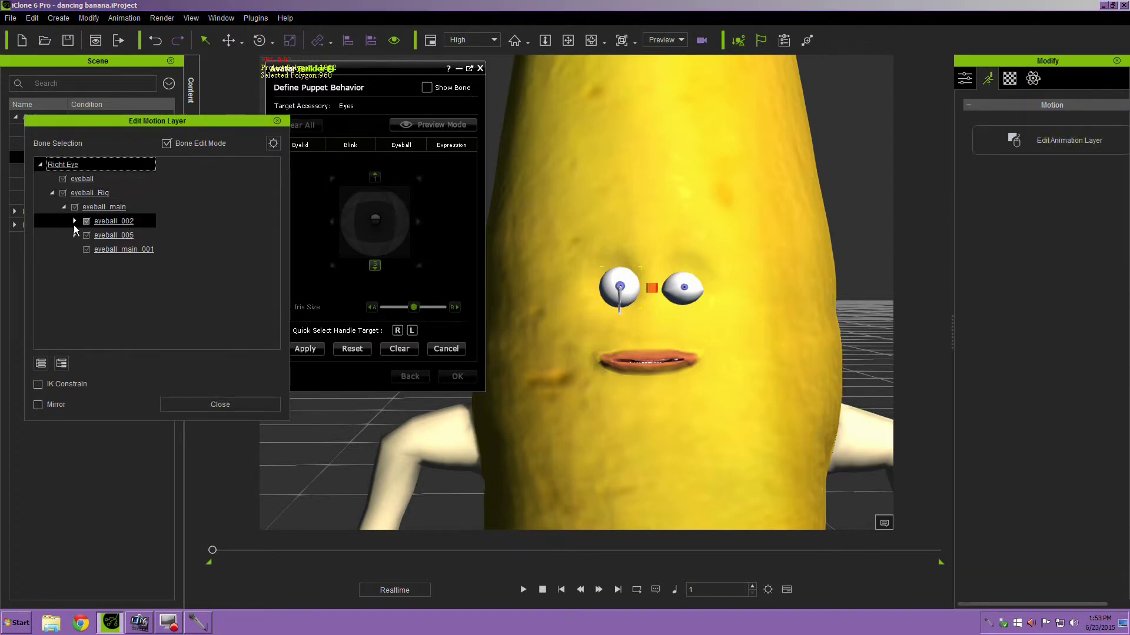
click(90, 222)
click(259, 40)
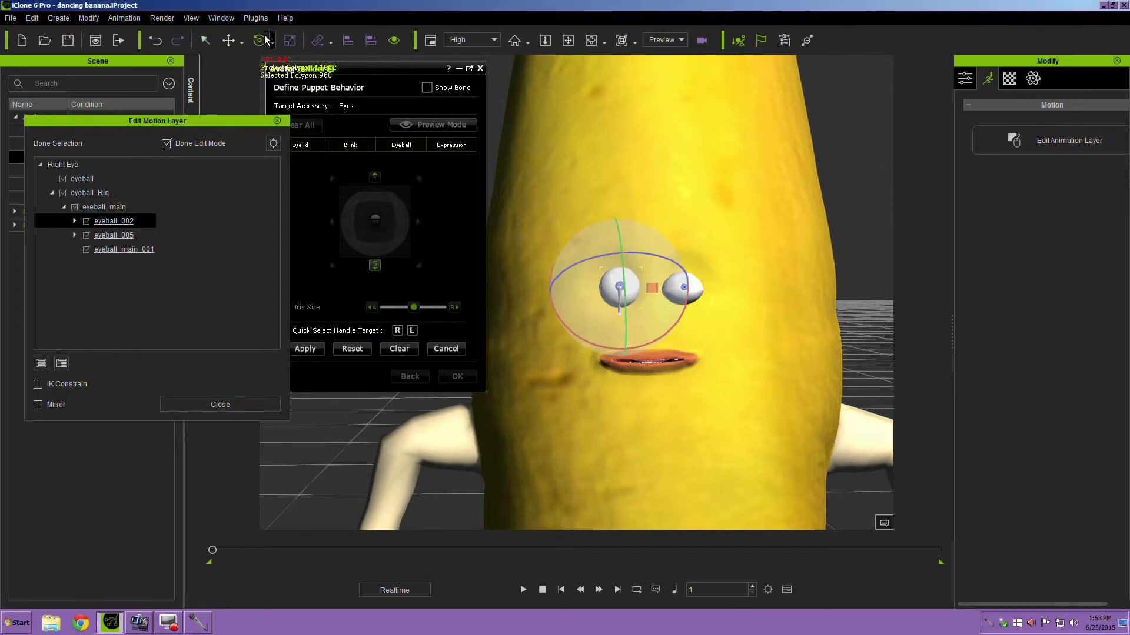
drag(624, 245, 624, 255)
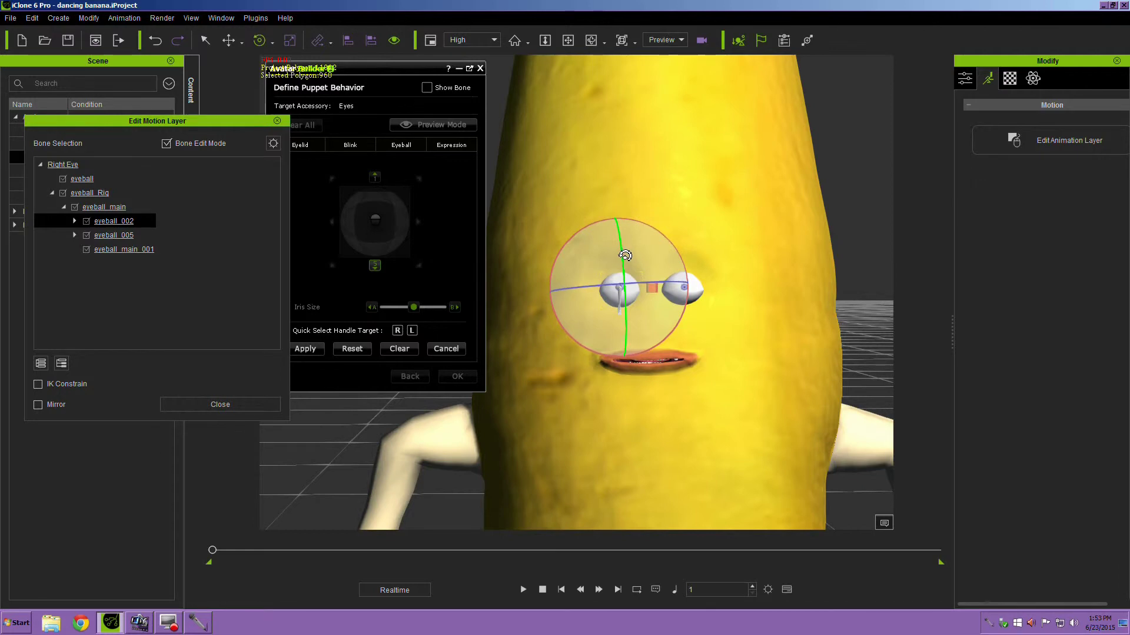
click(124, 235)
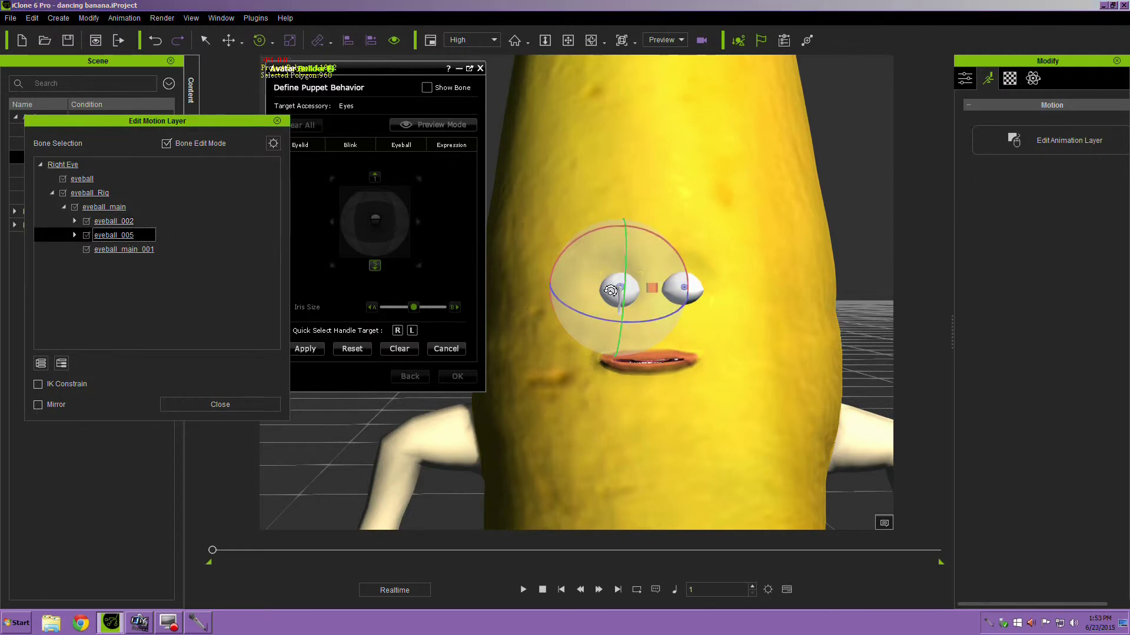
drag(627, 267, 632, 262)
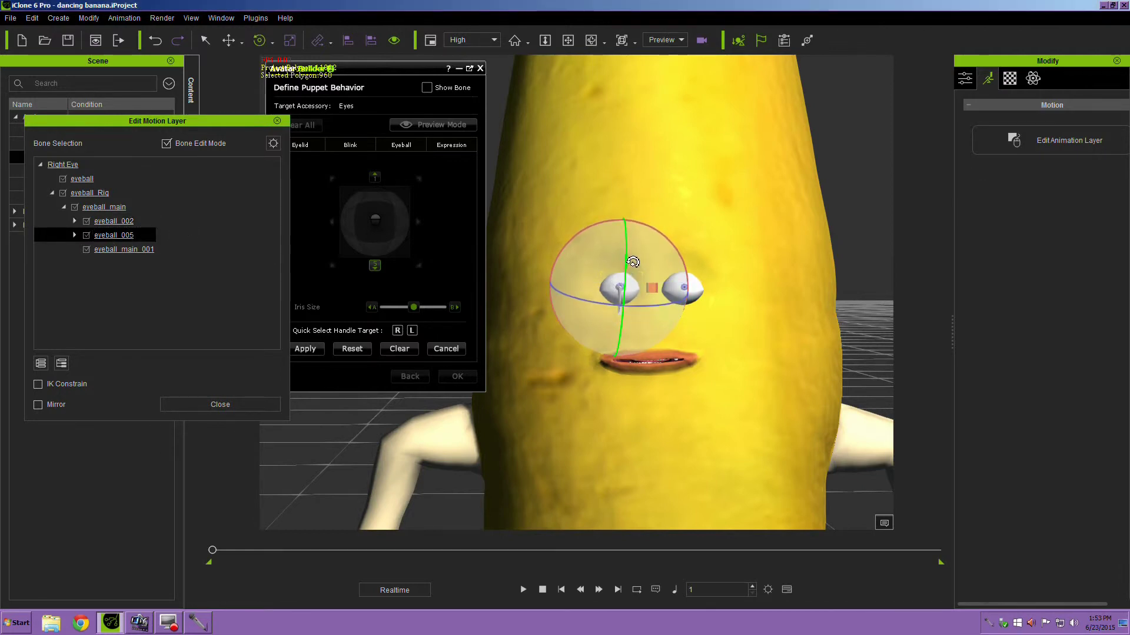
Spread the Right Eye's lid corners by moving eyeball_006 slightly right and eyeball_004 slightly left.
click(75, 235)
click(126, 249)
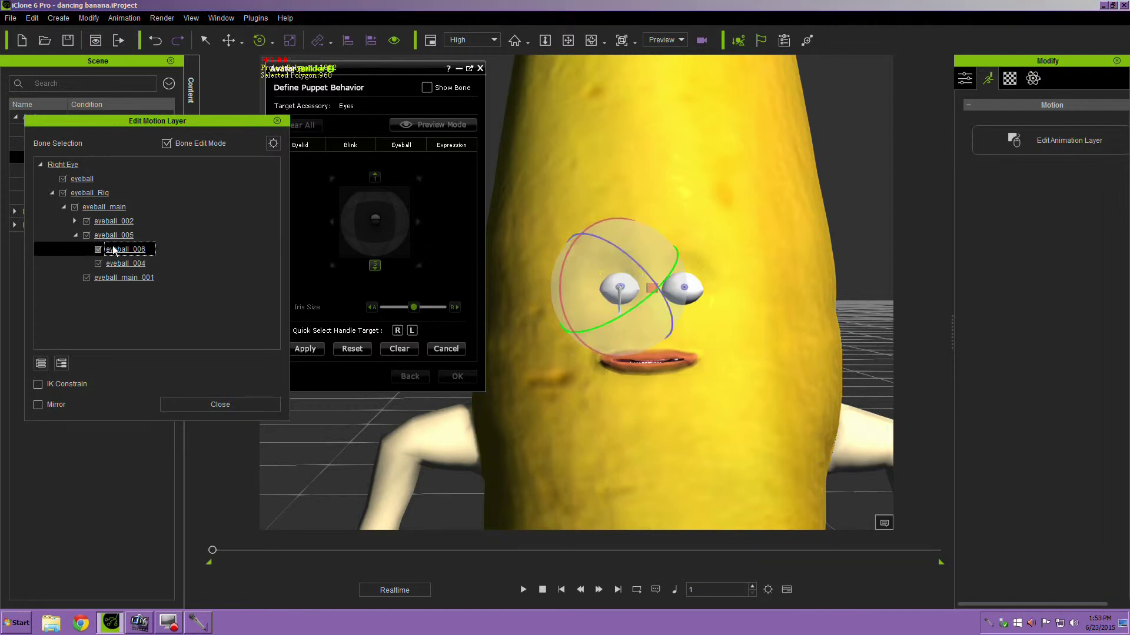
click(228, 40)
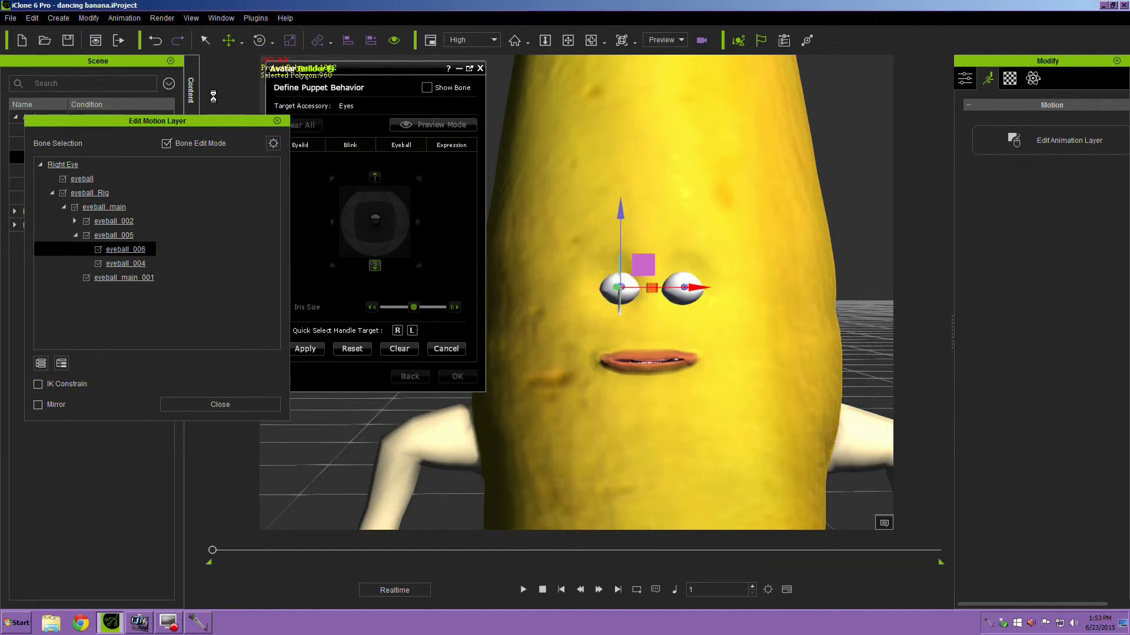
click(130, 263)
drag(690, 290, 687, 292)
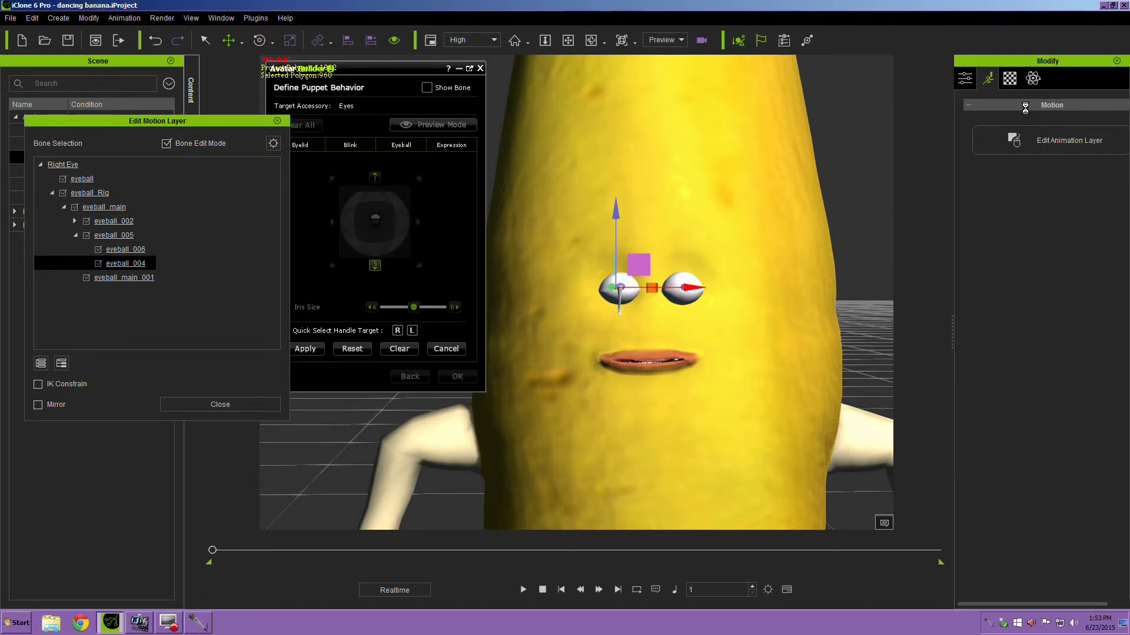
Set the Right Eye texture's UV tiling to 1 and offset to 0 in both directions, and apply the blink pose.
click(1009, 78)
drag(1006, 380, 982, 385)
text(1)
double_click(1081, 380)
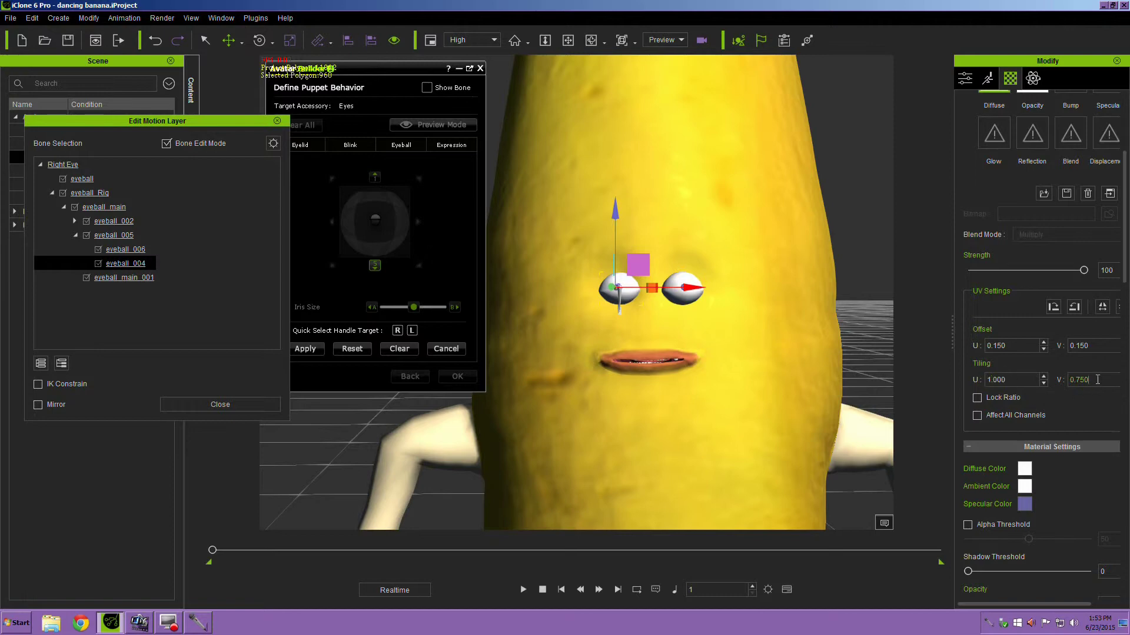
text(1)
double_click(1011, 345)
text(0)
click(1101, 346)
text(0)
key(Return)
click(301, 349)
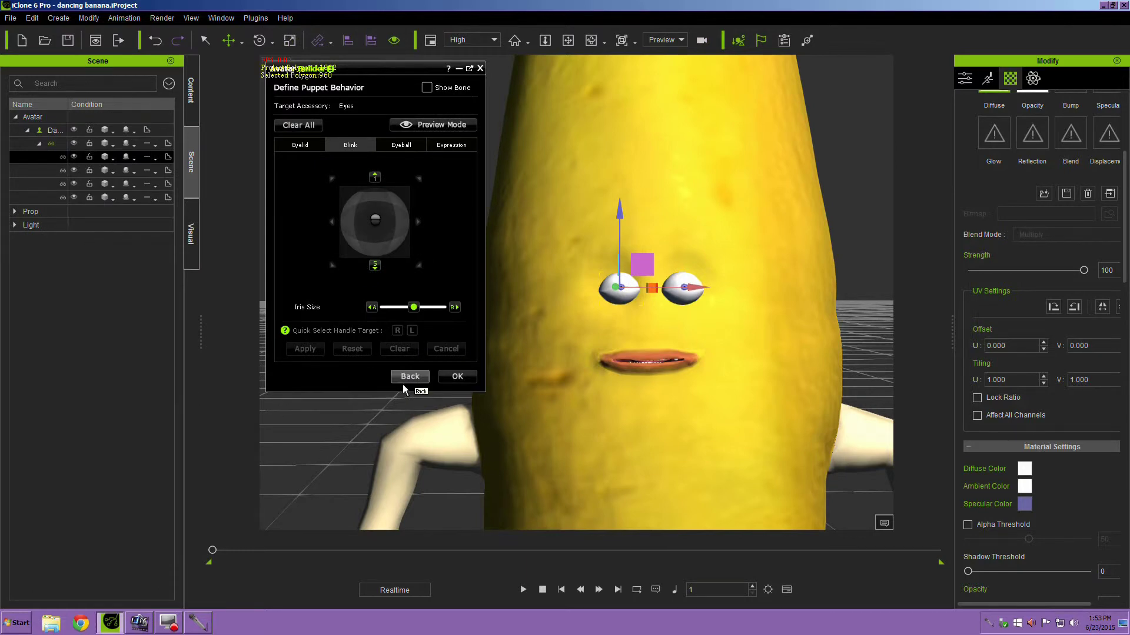
Preview the Eye and Expression puppet behavior, sweeping the iris size between both extremes, and leave the preview.
click(441, 124)
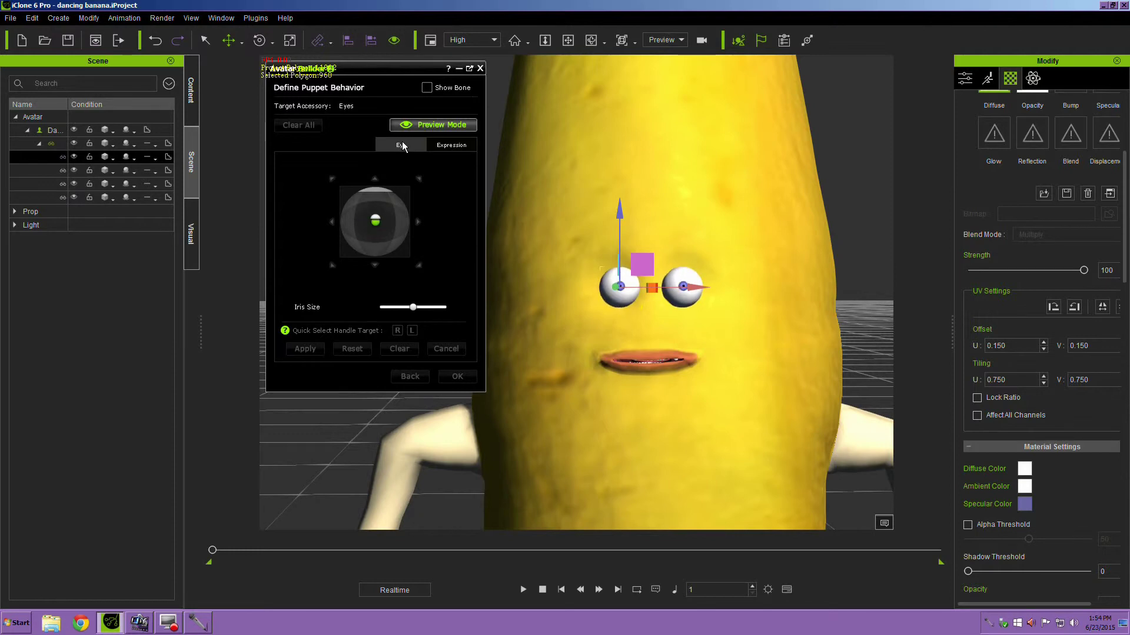
click(445, 147)
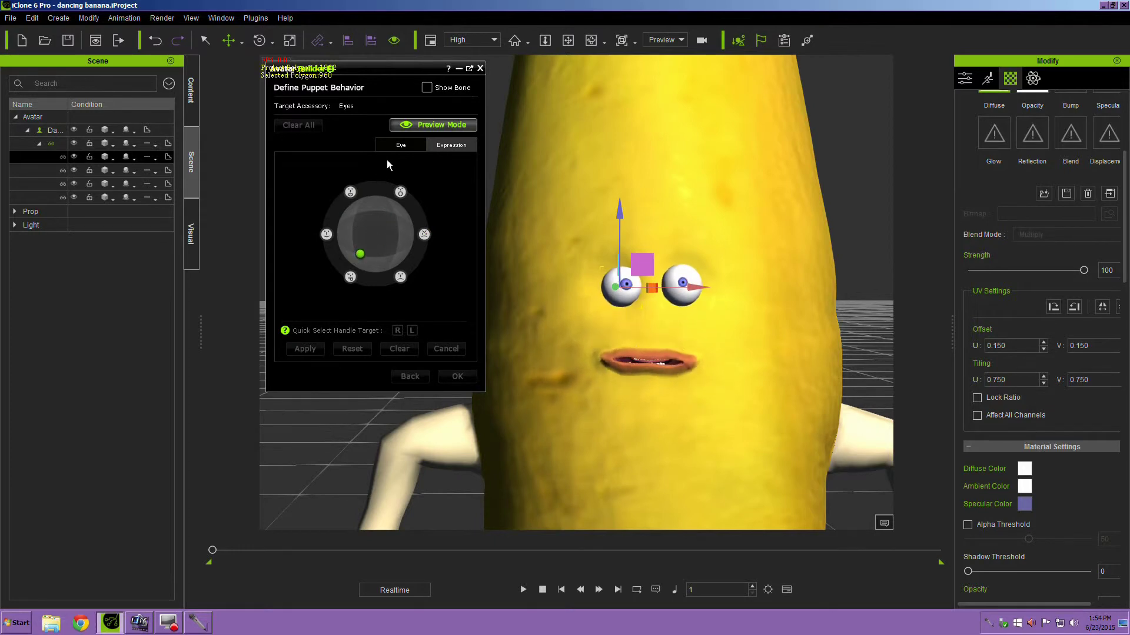
click(402, 146)
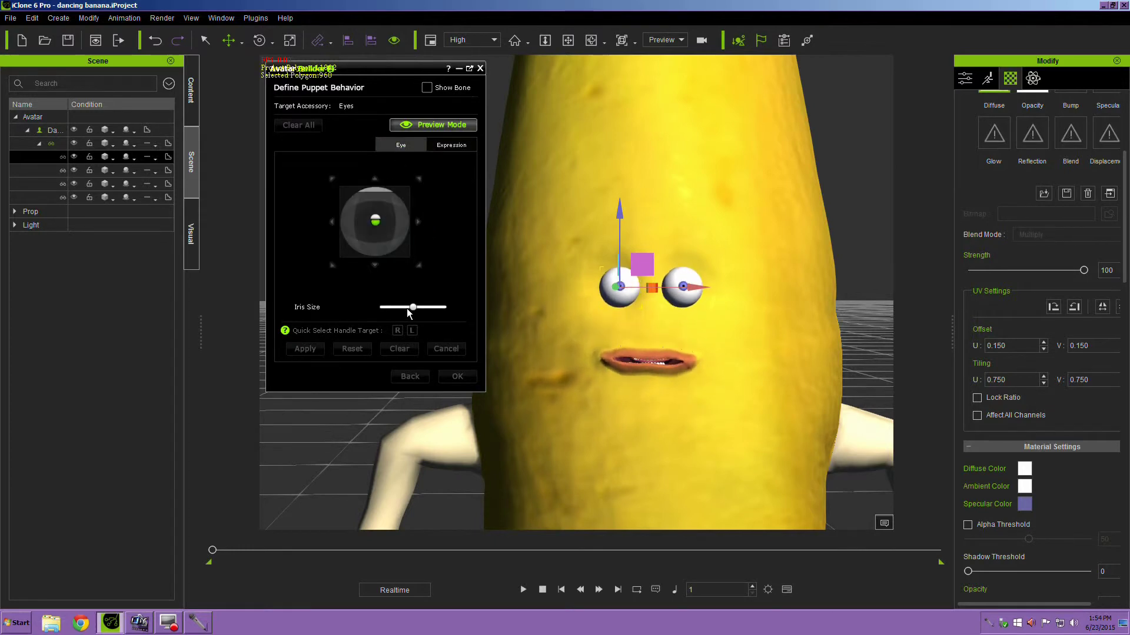
drag(406, 307, 468, 313)
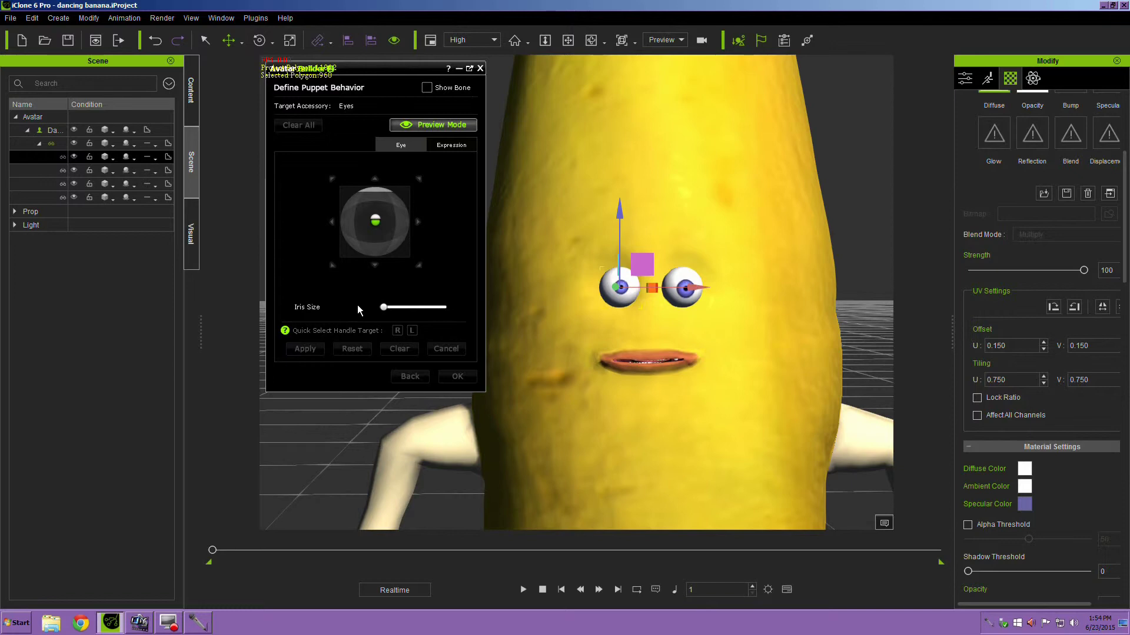
drag(443, 307, 384, 309)
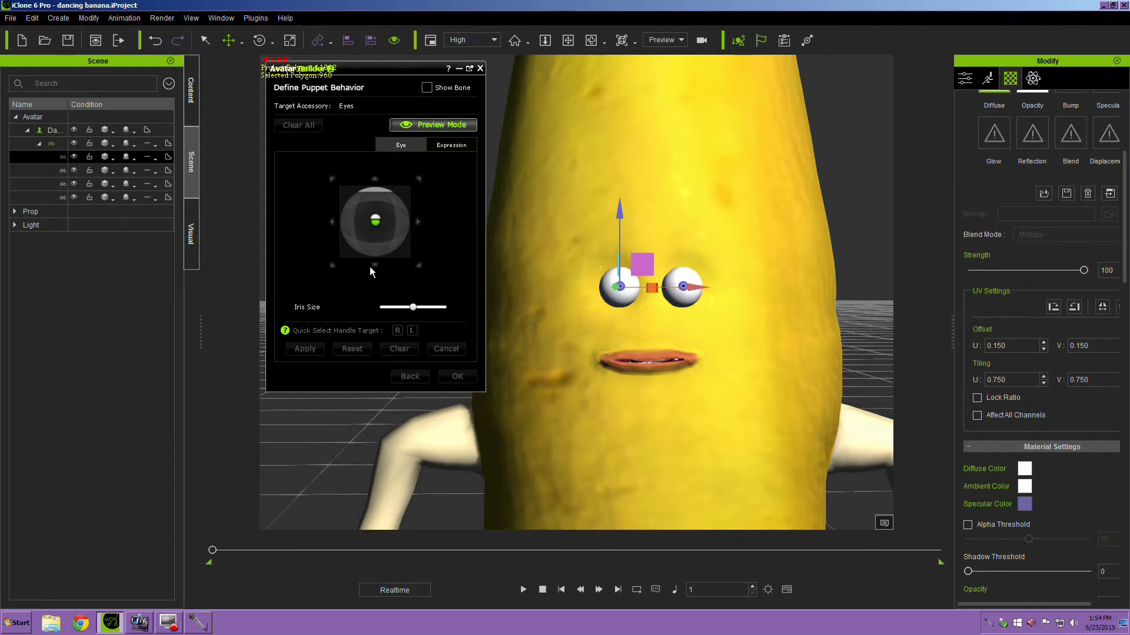
click(419, 128)
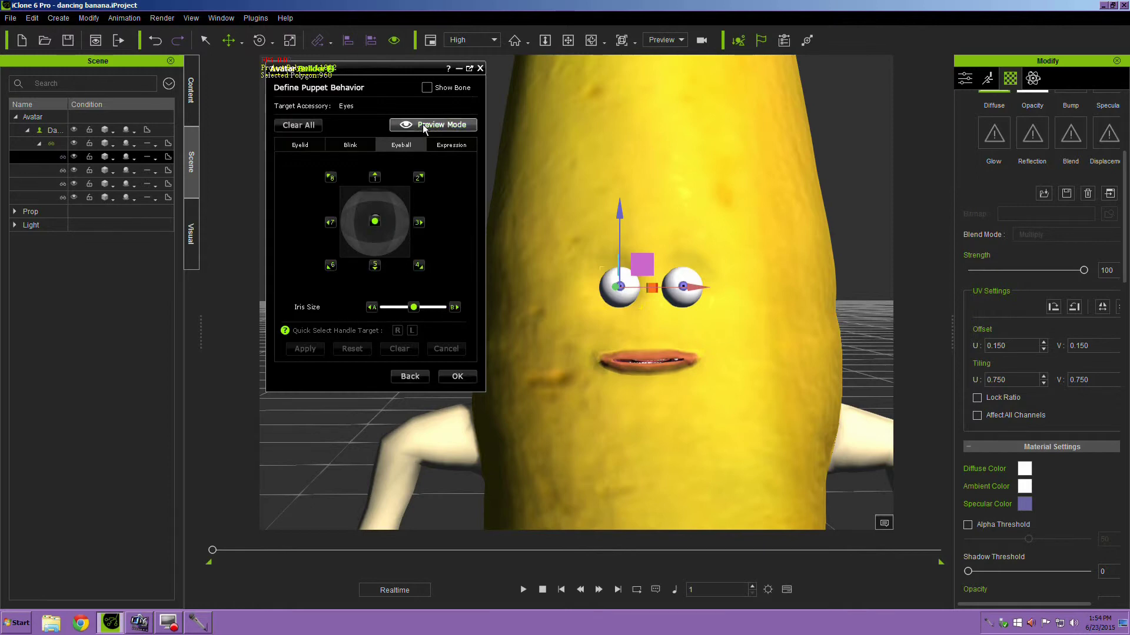
Check the neutral and A Iris Size poses' texture settings, cancelling out of each without applying anything.
click(413, 307)
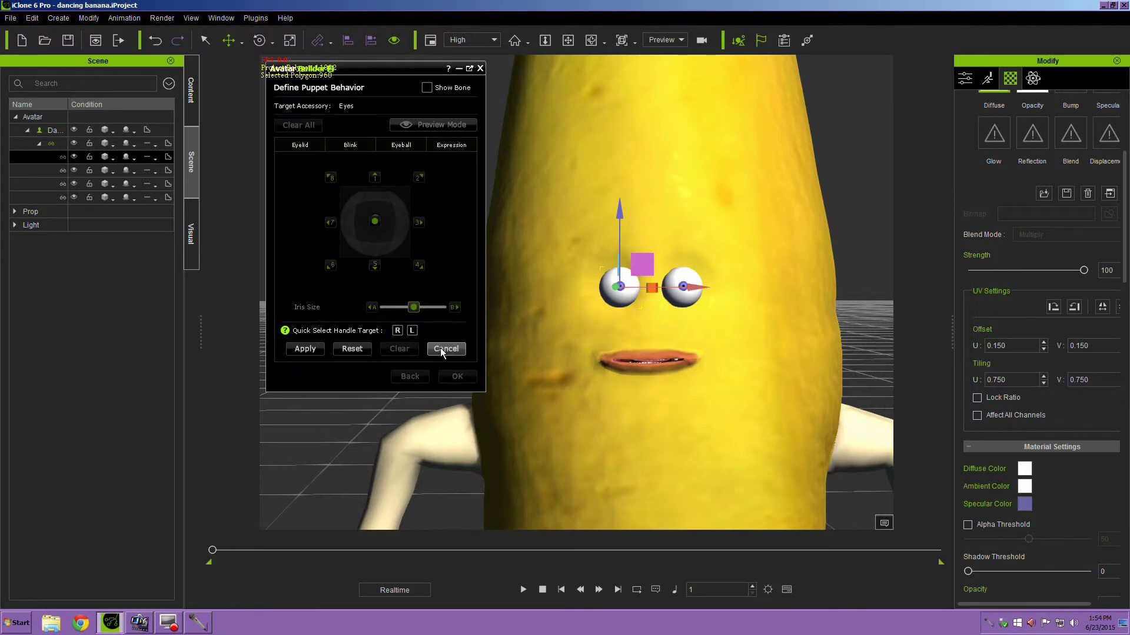
click(317, 287)
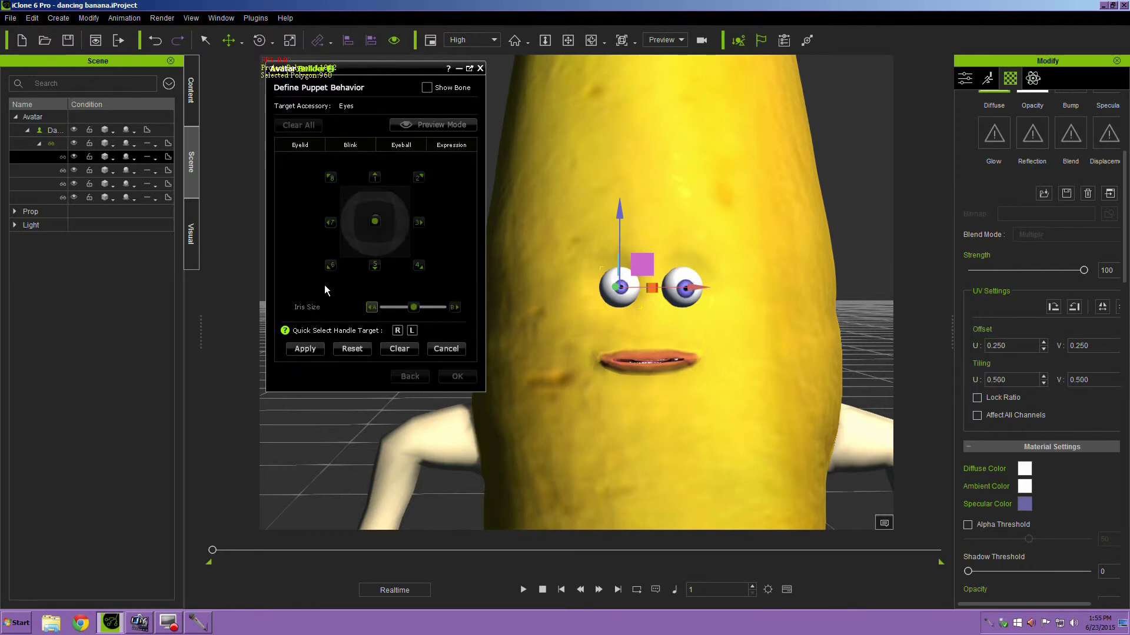
click(437, 349)
In Iris Size pose B, set the Right Eye texture's UV tiling to 1 and offset to 0 in both directions, and apply it.
click(394, 307)
double_click(997, 379)
key(BackSpace)
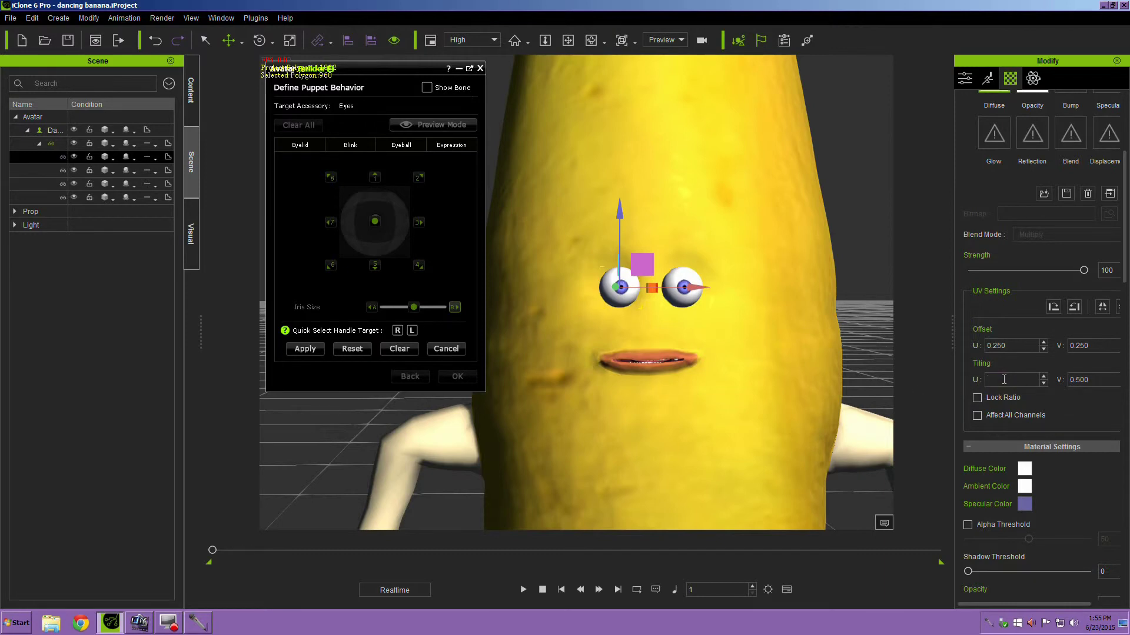
text(1)
key(Tab)
text(1)
double_click(1009, 347)
text(0)
click(1094, 347)
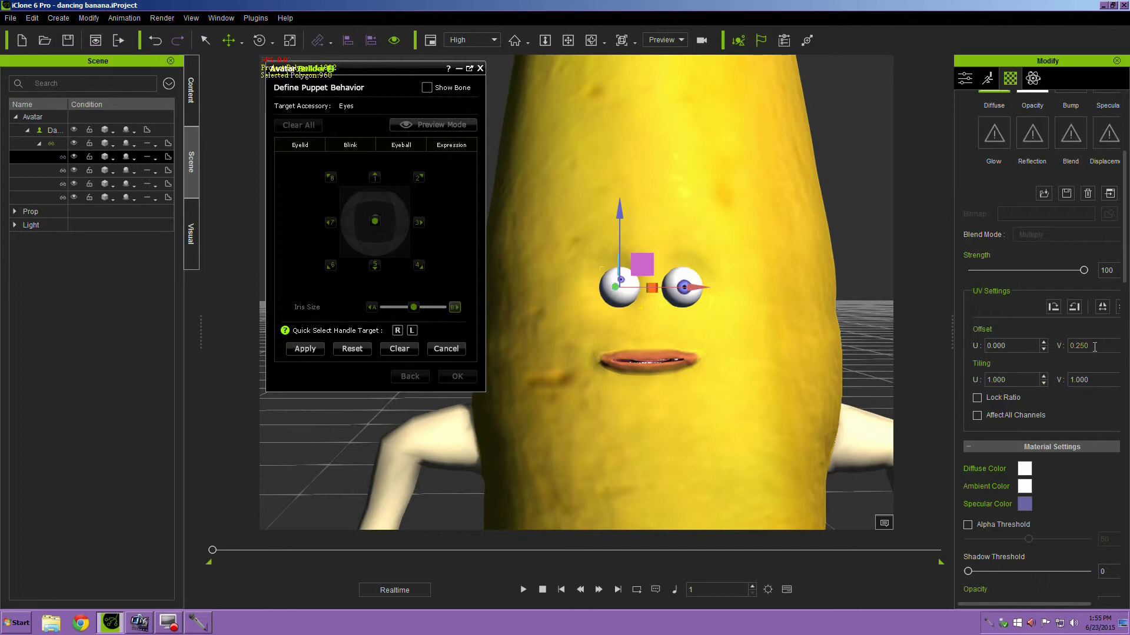
text(0)
key(Return)
click(306, 349)
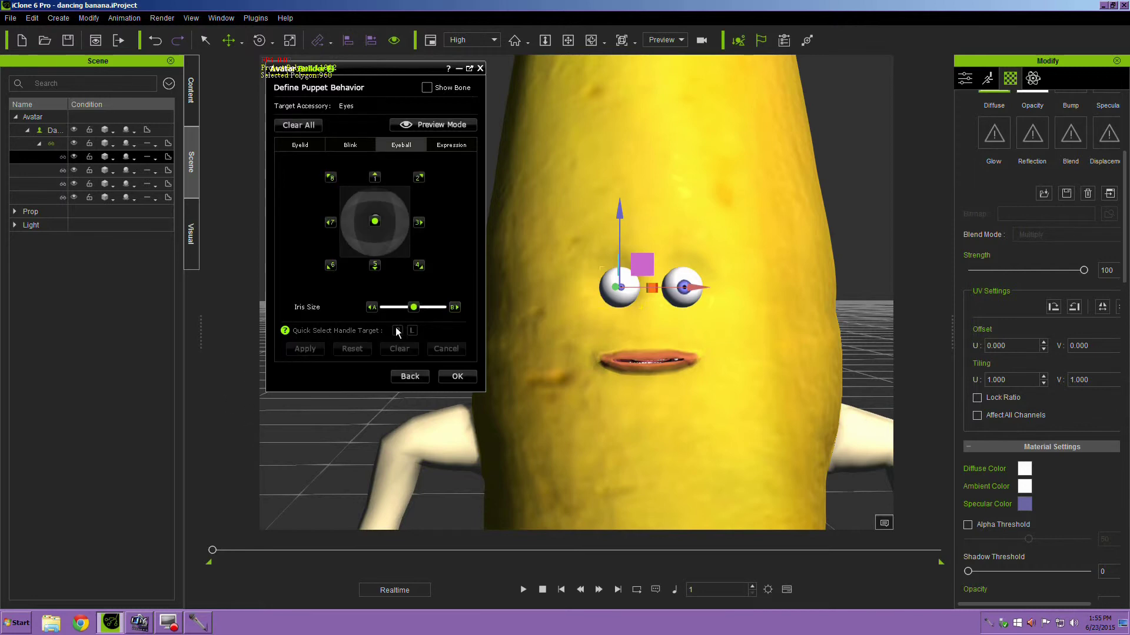
Reopen Iris Size pose B and set the Left Eye texture's UV tiling to 1 in both directions.
click(455, 307)
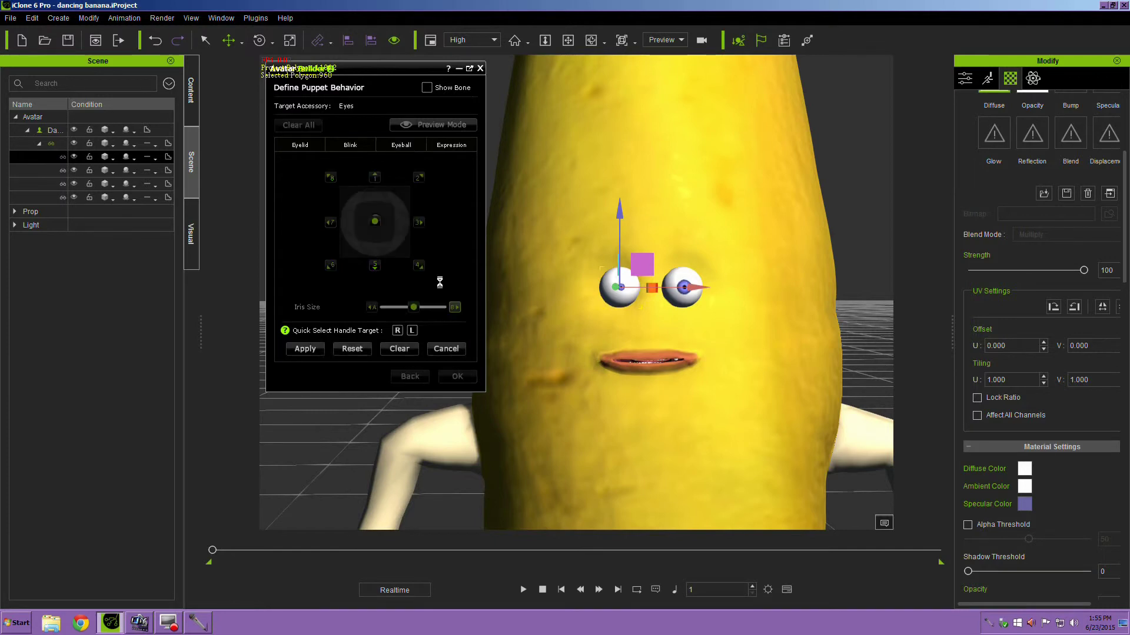
click(205, 40)
click(689, 289)
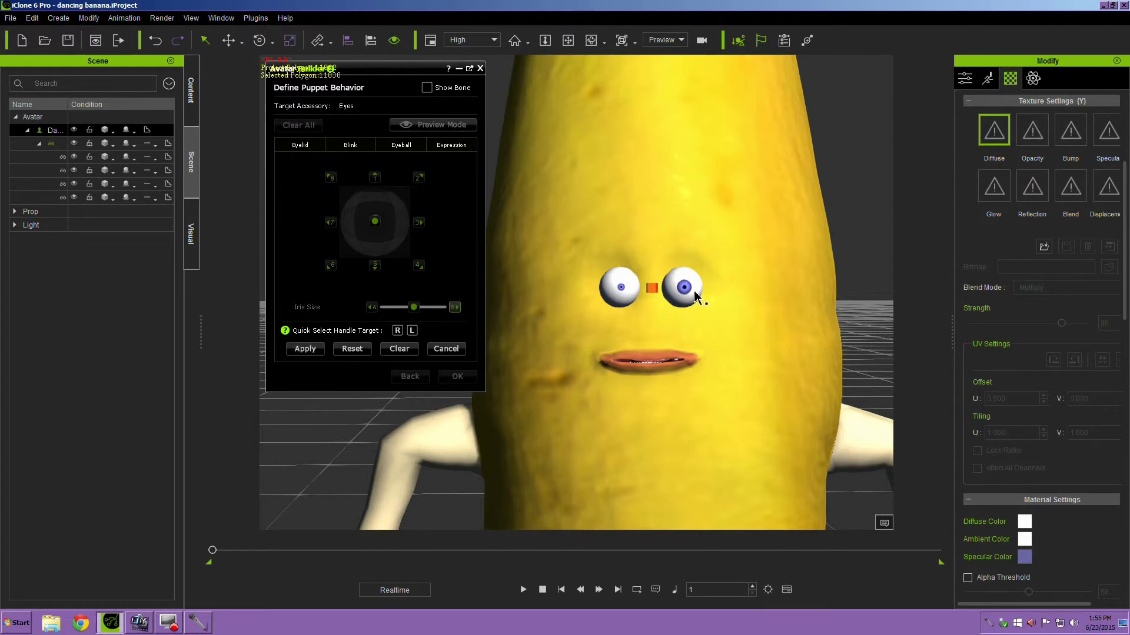
click(54, 194)
text(1)
click(1101, 380)
drag(1101, 382, 1057, 388)
key(BackSpace)
text(1)
Set the Left Eye texture's UV offset to 0 in both directions and apply the Iris Size pose.
click(1014, 347)
drag(1011, 347, 968, 346)
key(BackSpace)
text(0)
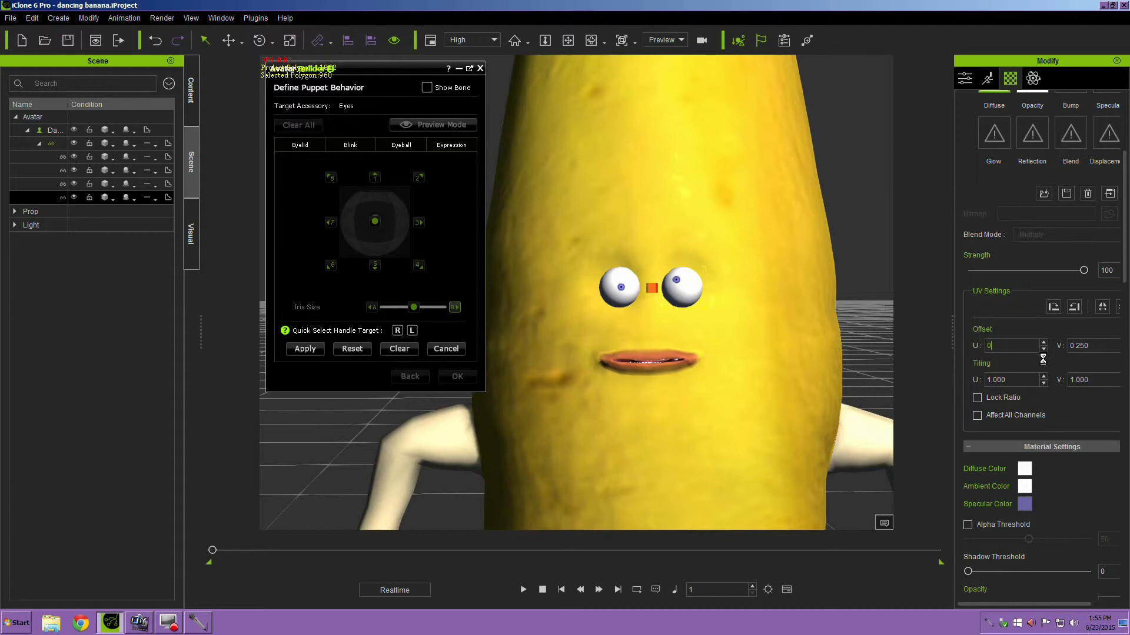
key(Return)
text(0)
key(Return)
click(309, 349)
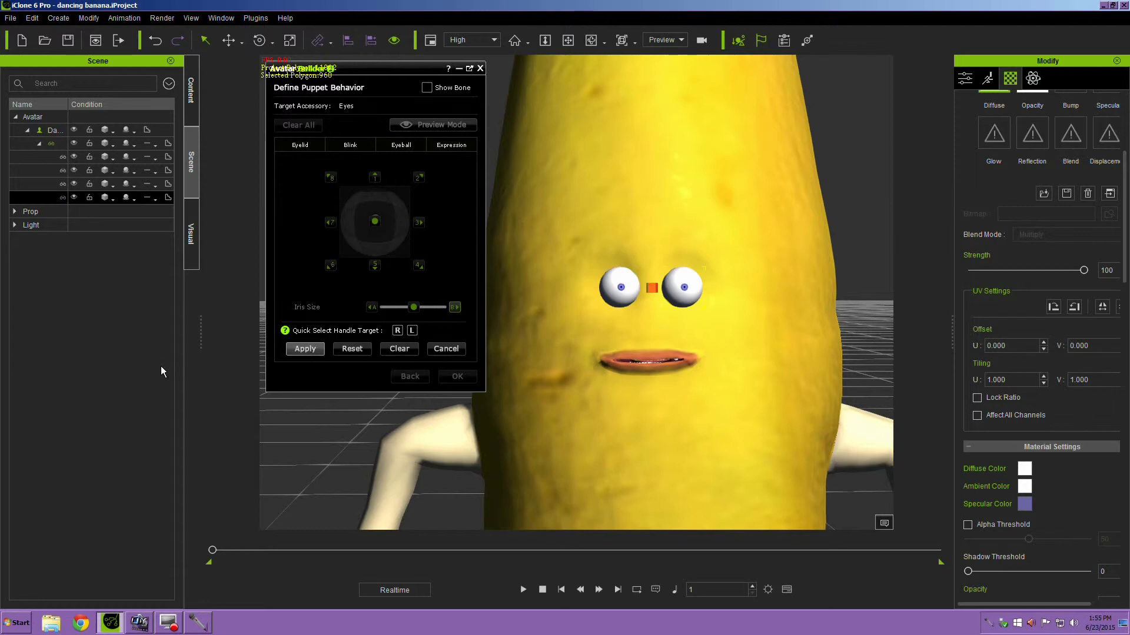
Preview the corrected iris size, the expression blends and the eyeball gaze with the puppet controls.
click(437, 125)
mouse_move(412, 307)
mouse_down()
mouse_move(377, 303)
mouse_move(447, 307)
mouse_move(413, 307)
mouse_up()
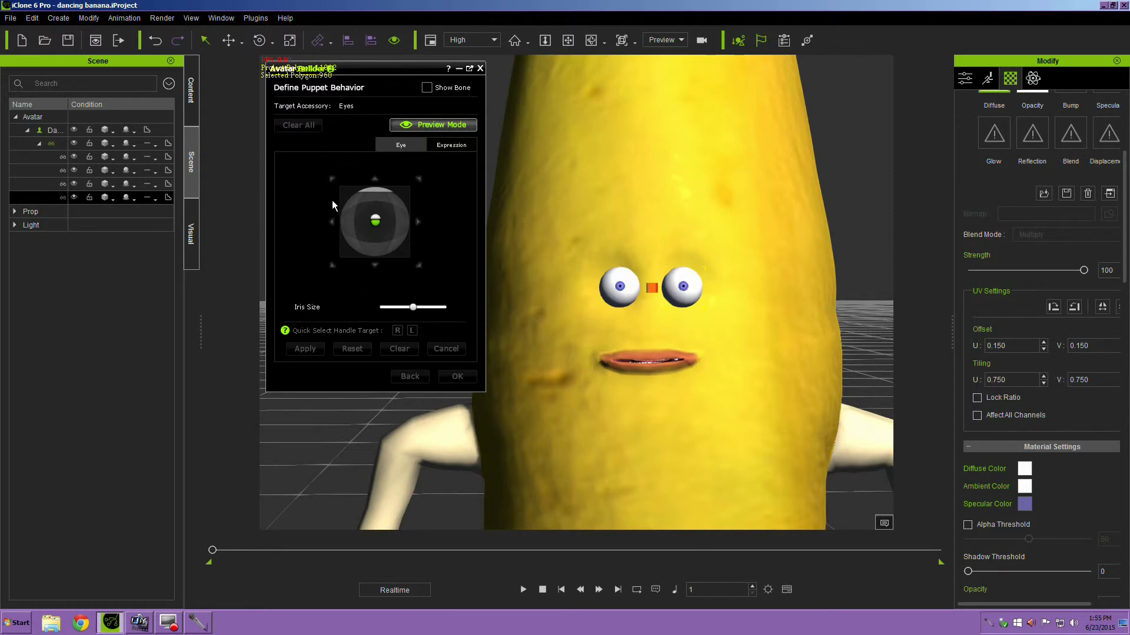
click(450, 145)
mouse_move(382, 237)
mouse_down()
mouse_move(338, 206)
mouse_move(404, 227)
mouse_move(330, 235)
mouse_move(384, 252)
mouse_up()
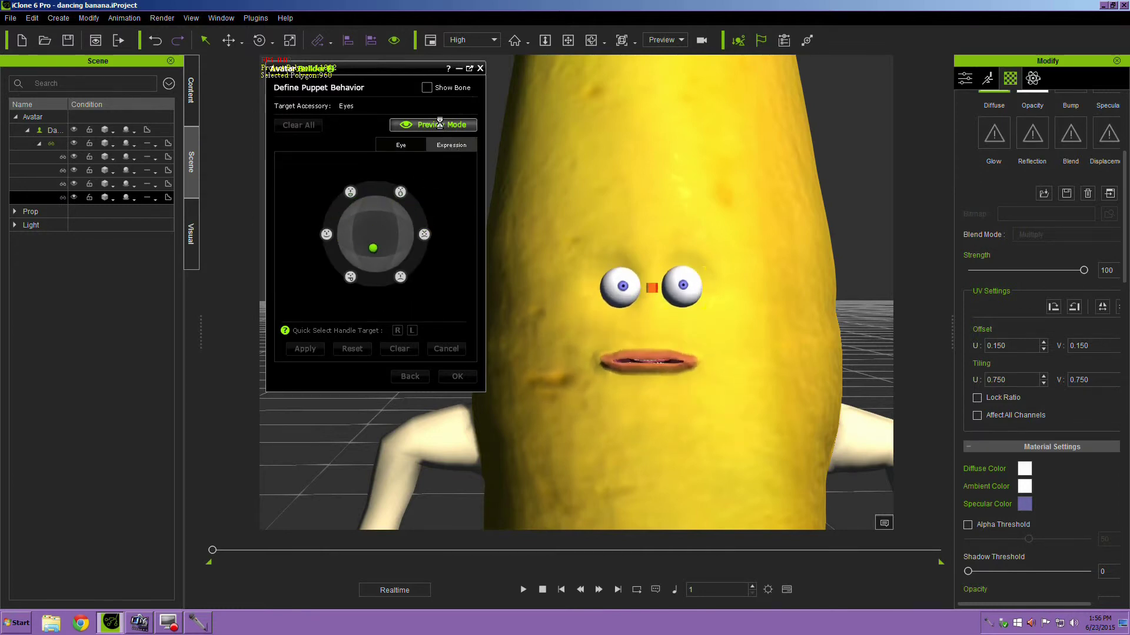
click(432, 125)
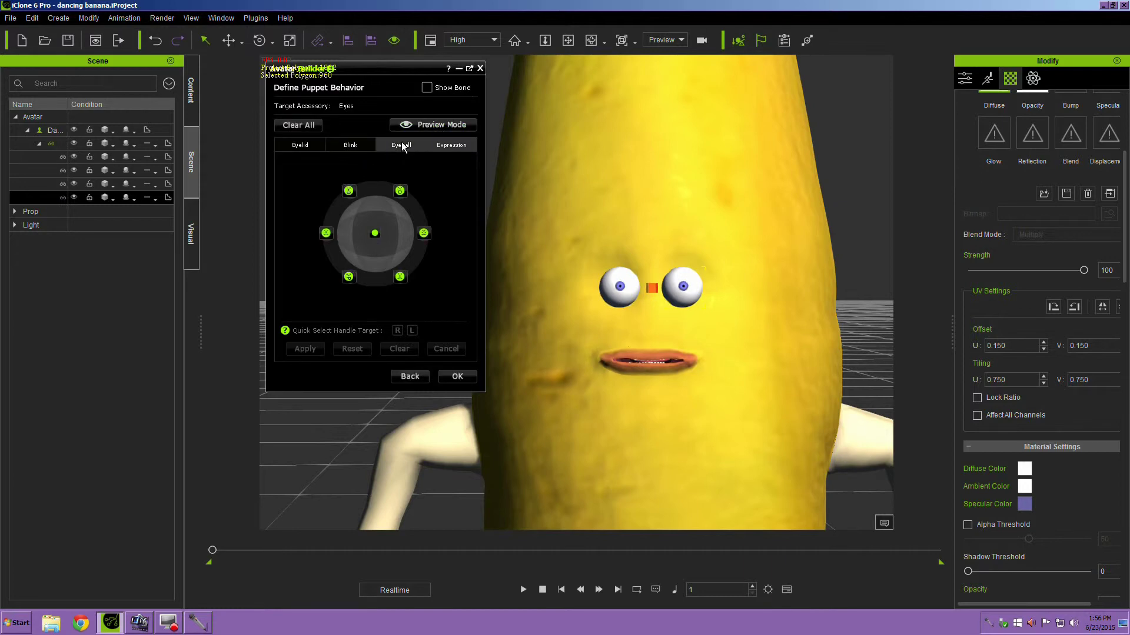
click(401, 145)
click(426, 128)
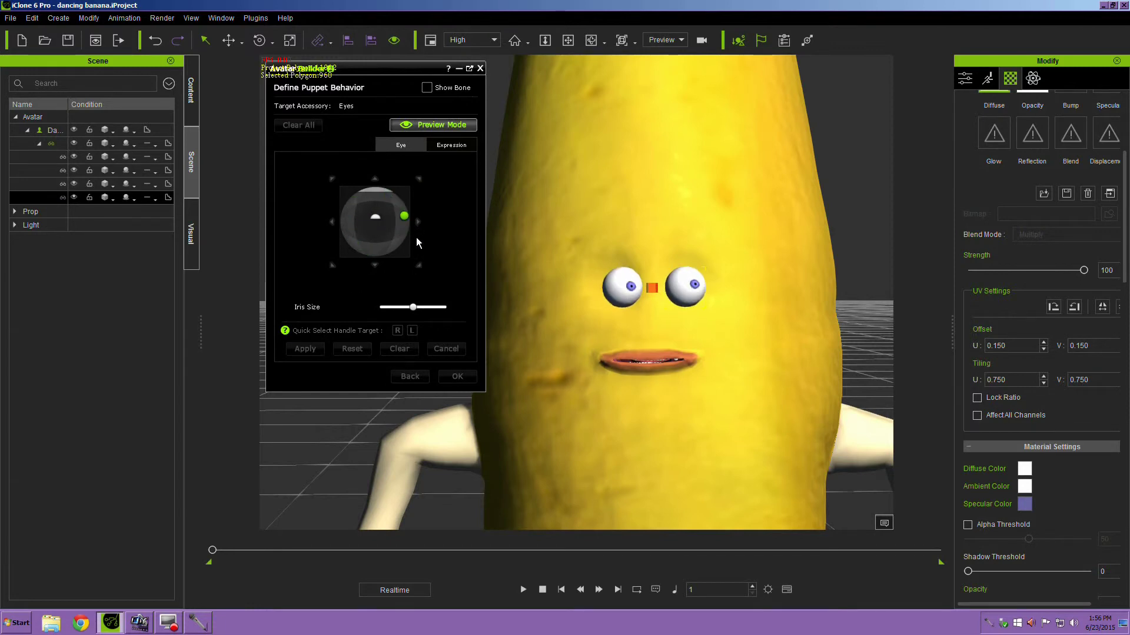
Leave the puppet preview and accept the puppet behavior definition for the Eyes accessory.
click(426, 125)
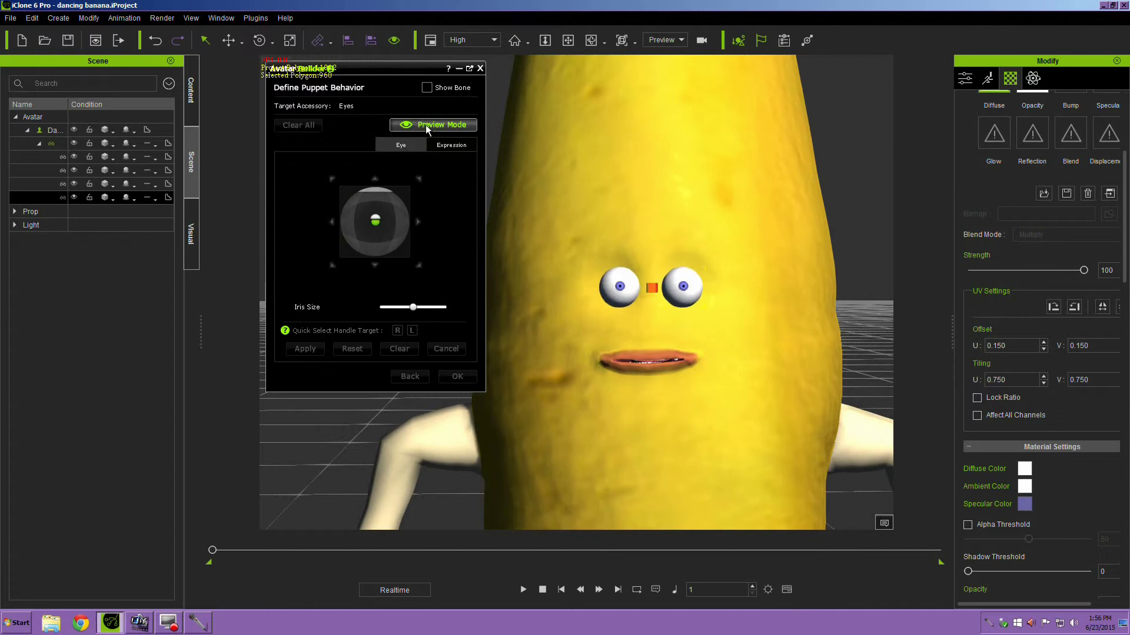
click(458, 376)
scroll(524, 356, down, 3)
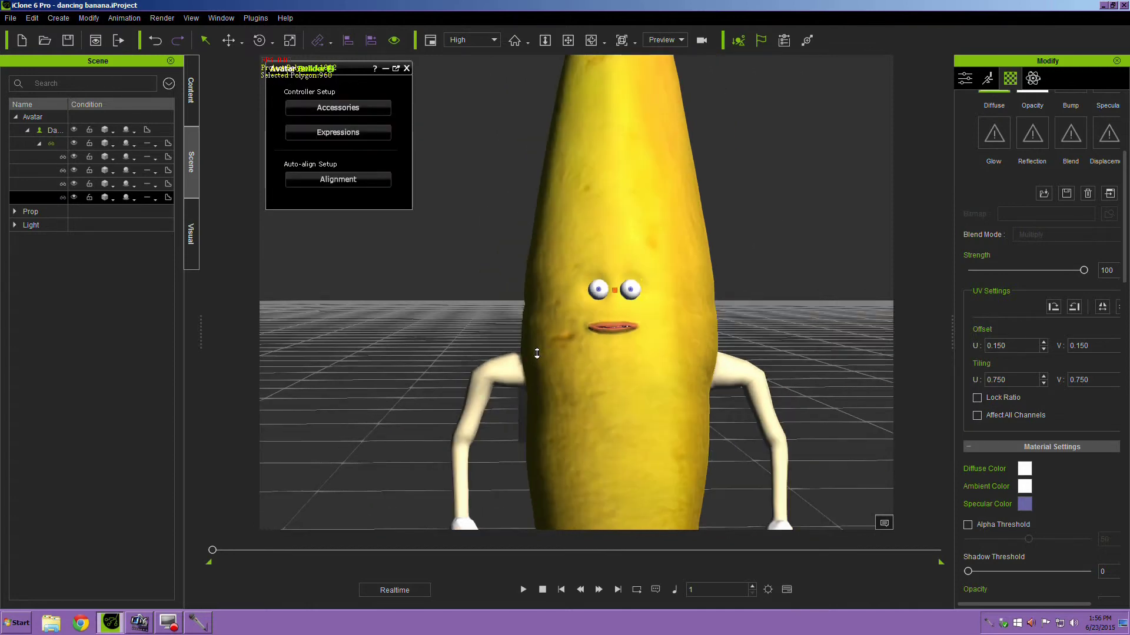
scroll(538, 361, down, 2)
scroll(536, 371, down, 3)
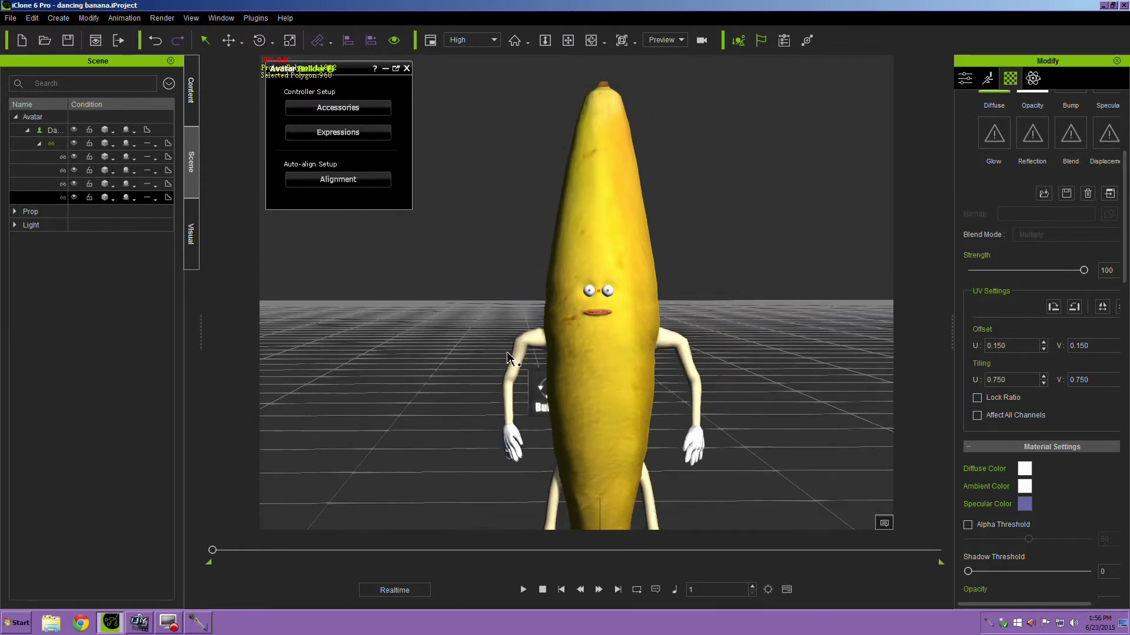
scroll(512, 354, down, 3)
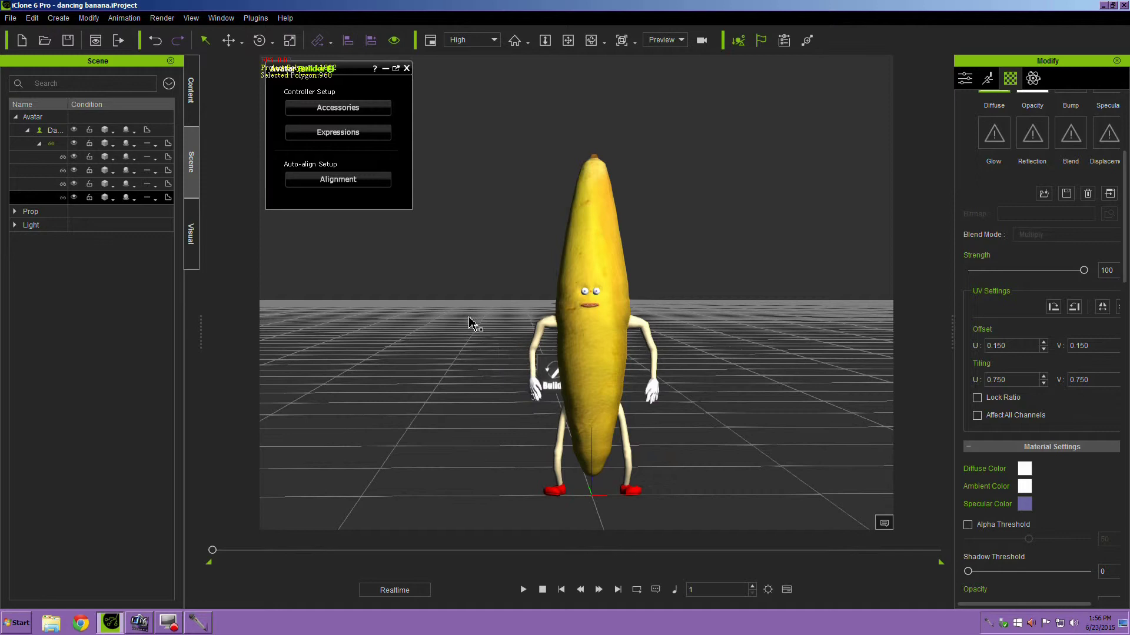
Select the Dancing Banana avatar, check the Default pose in its puppet expression definition and accept the definition.
click(965, 79)
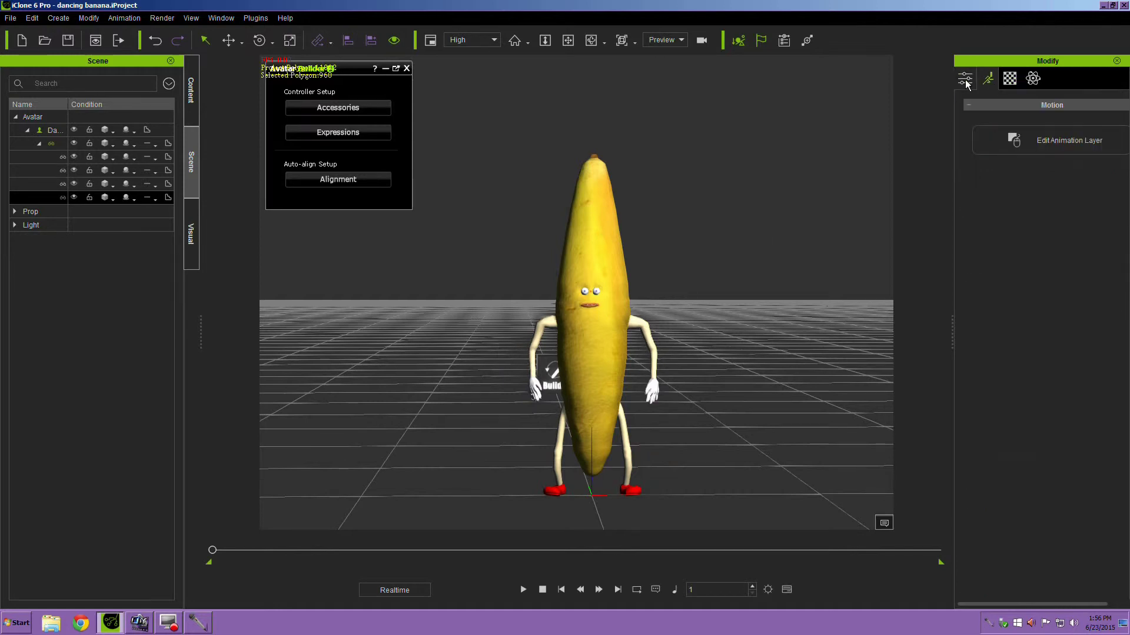
click(965, 80)
scroll(637, 279, up, 1)
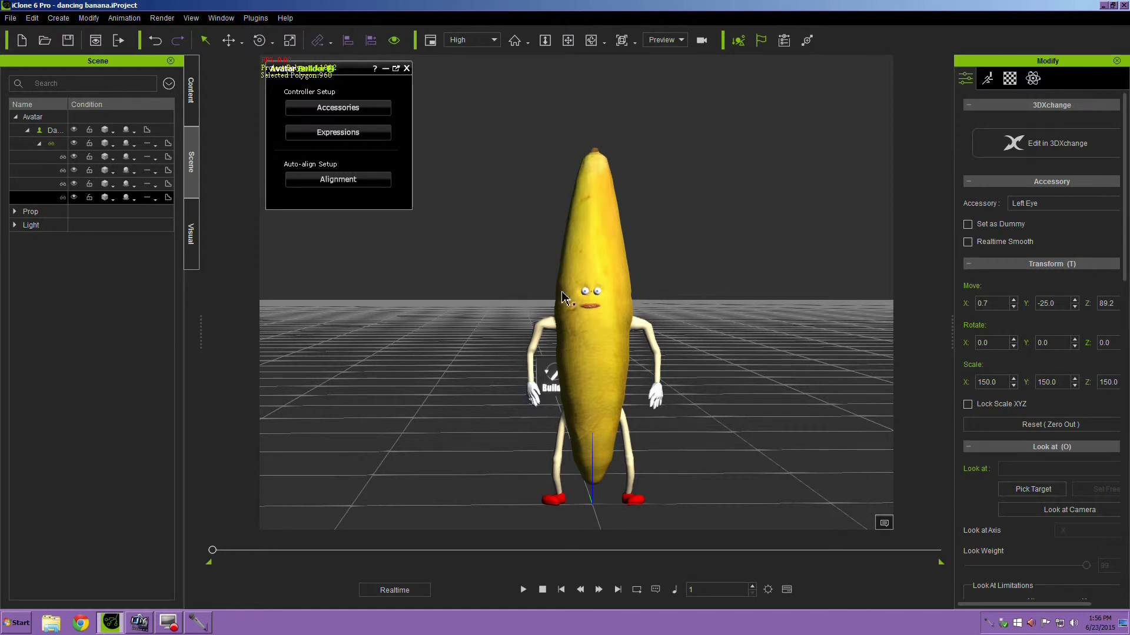
click(562, 589)
click(568, 296)
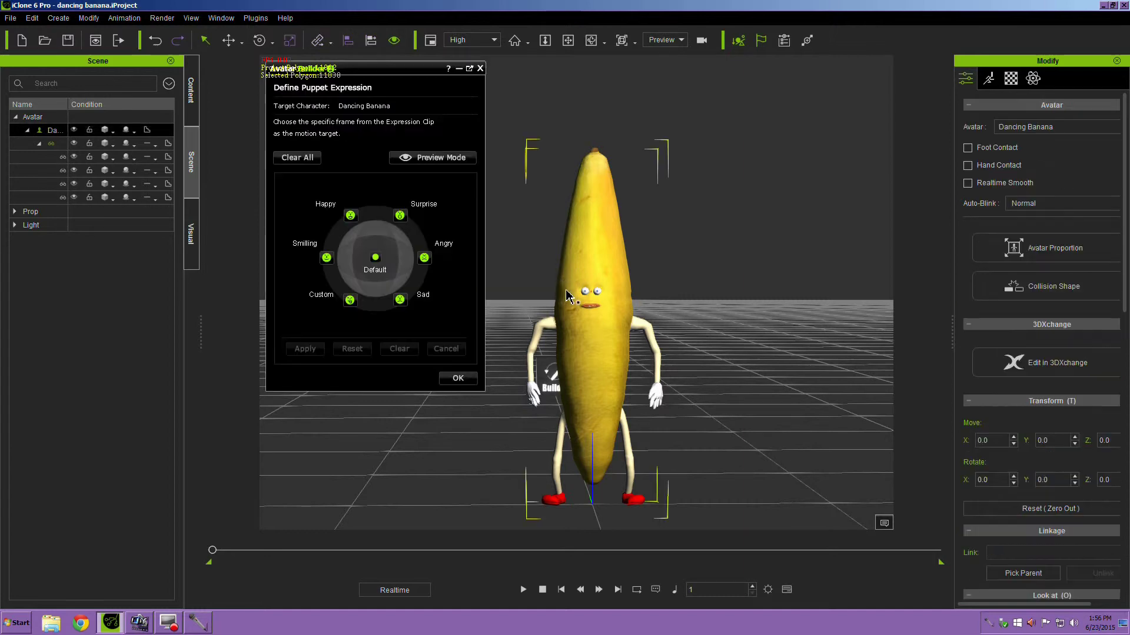
click(375, 259)
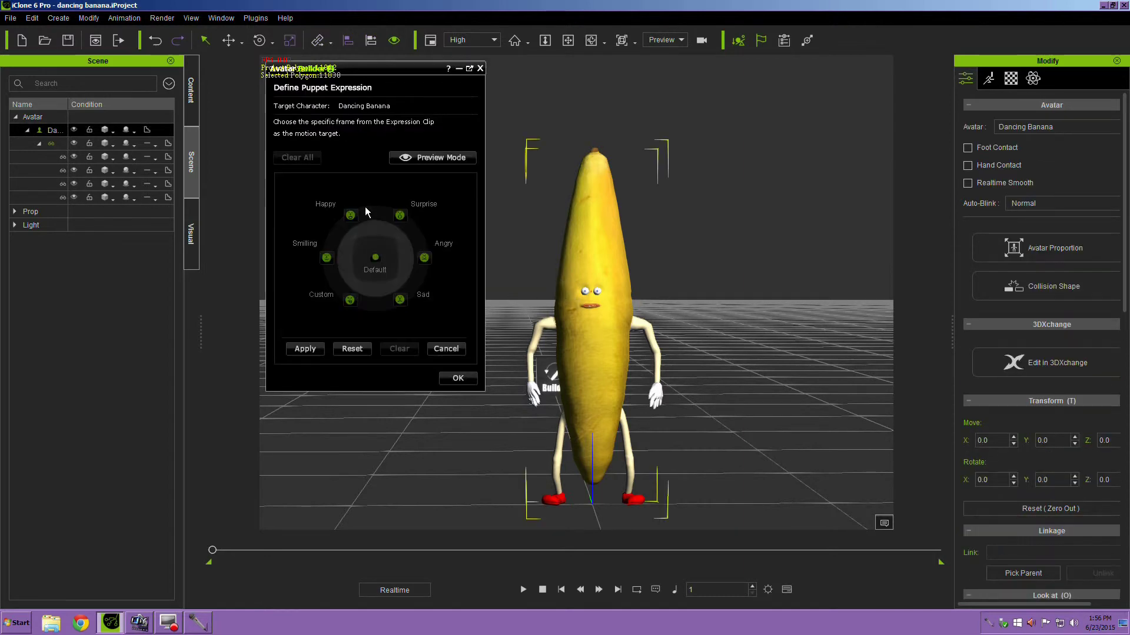
click(454, 378)
Close the Avatar Builder and open the Avatar Controller for the banana avatar.
scroll(515, 353, up, 5)
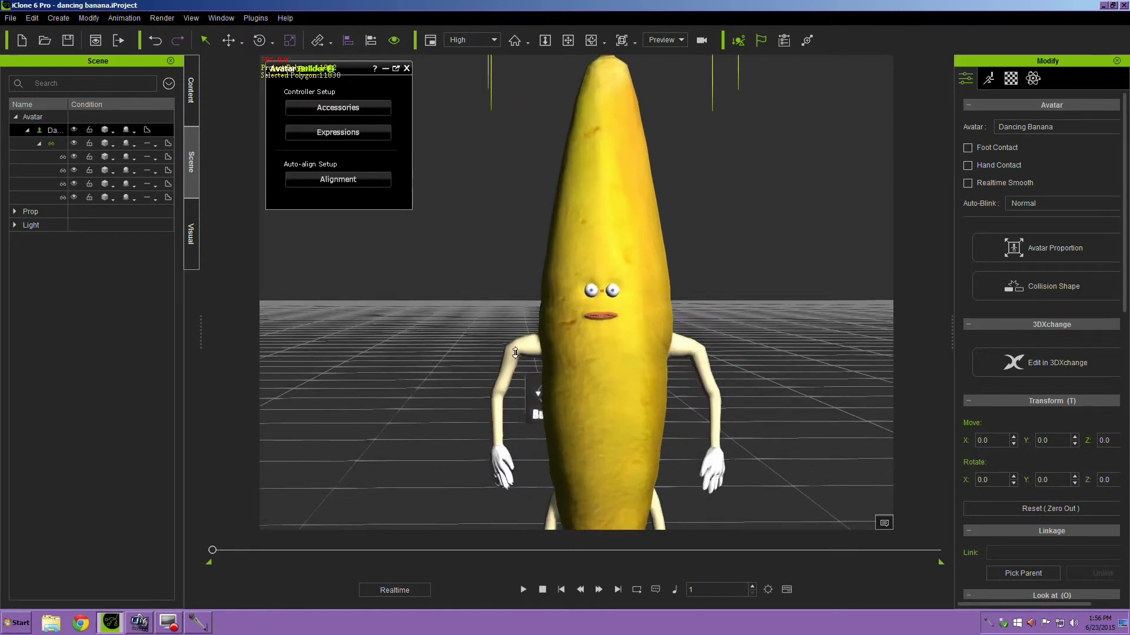
scroll(515, 353, up, 8)
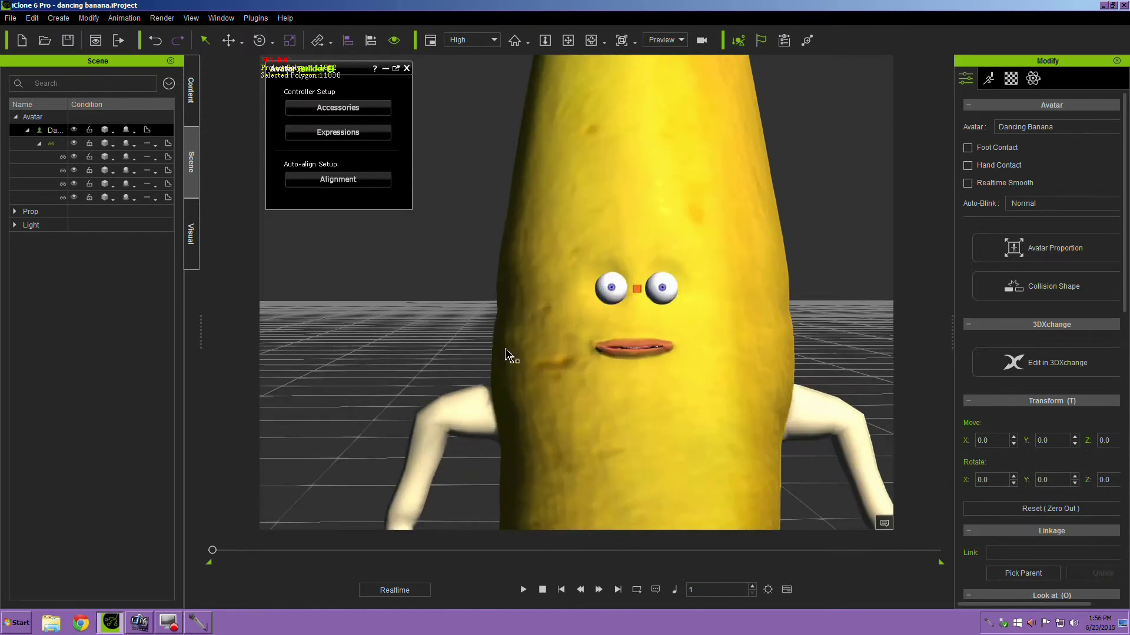
scroll(506, 350, down, 5)
scroll(506, 350, down, 5)
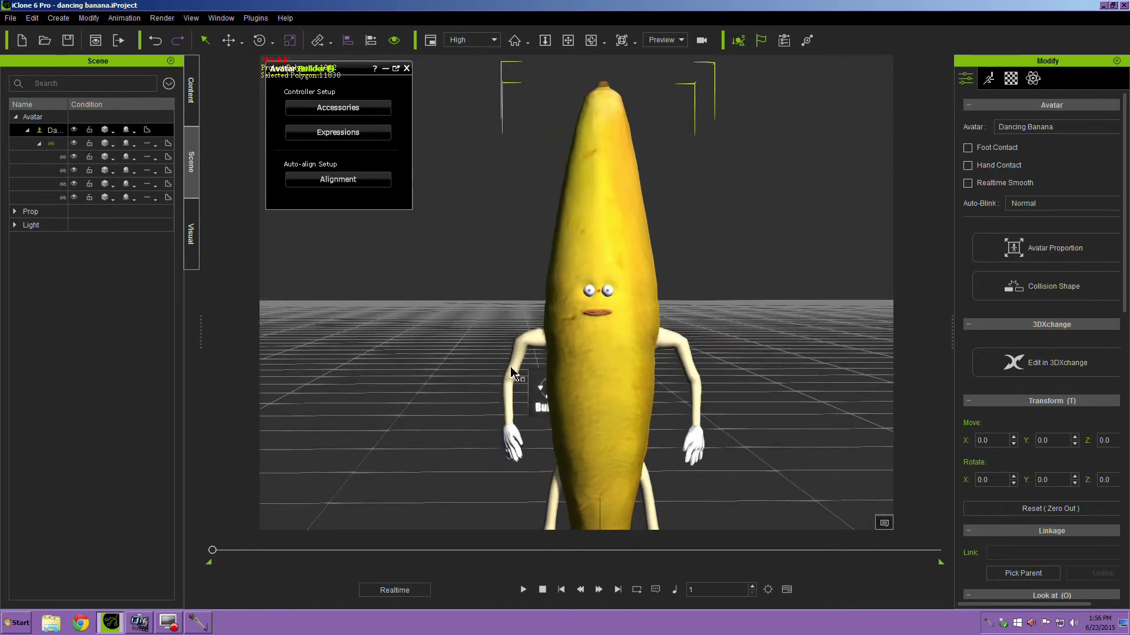
click(406, 68)
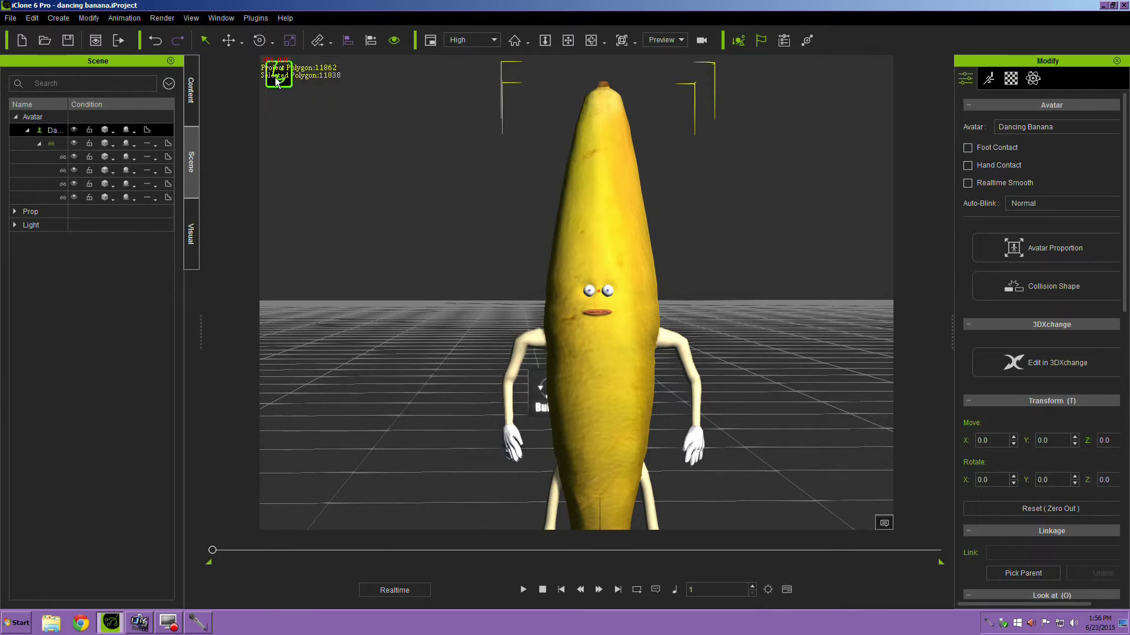
click(278, 77)
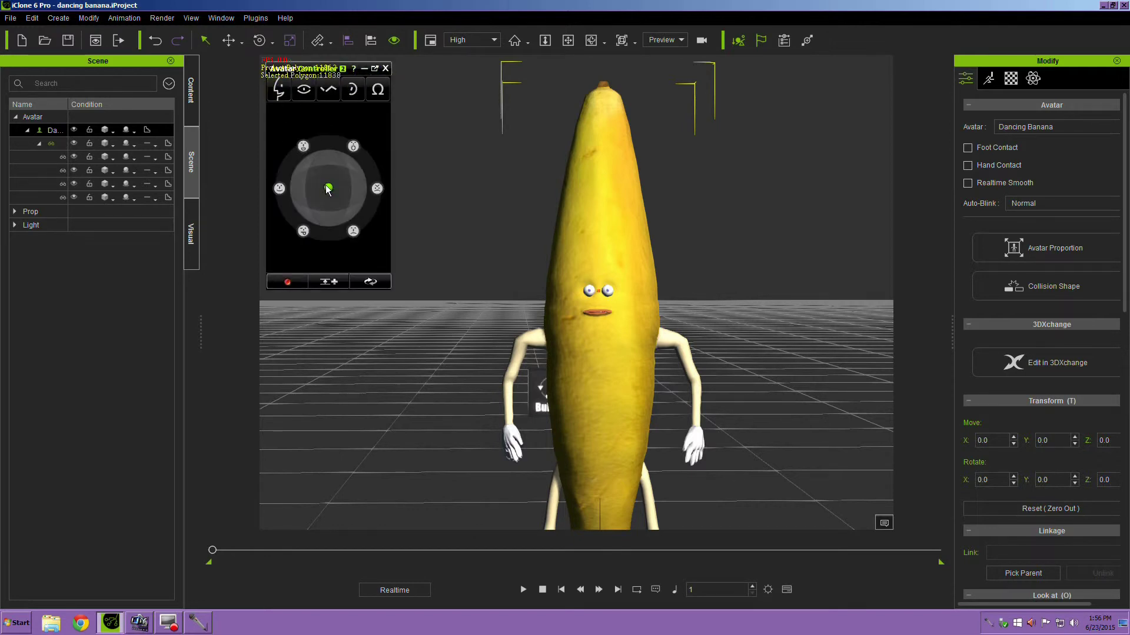
Test the expression puppet control and look through the Avatar Controller's other facial and accessory control modes.
mouse_move(333, 186)
mouse_down()
mouse_move(304, 216)
mouse_move(321, 187)
mouse_move(341, 198)
mouse_move(328, 188)
mouse_up()
click(378, 91)
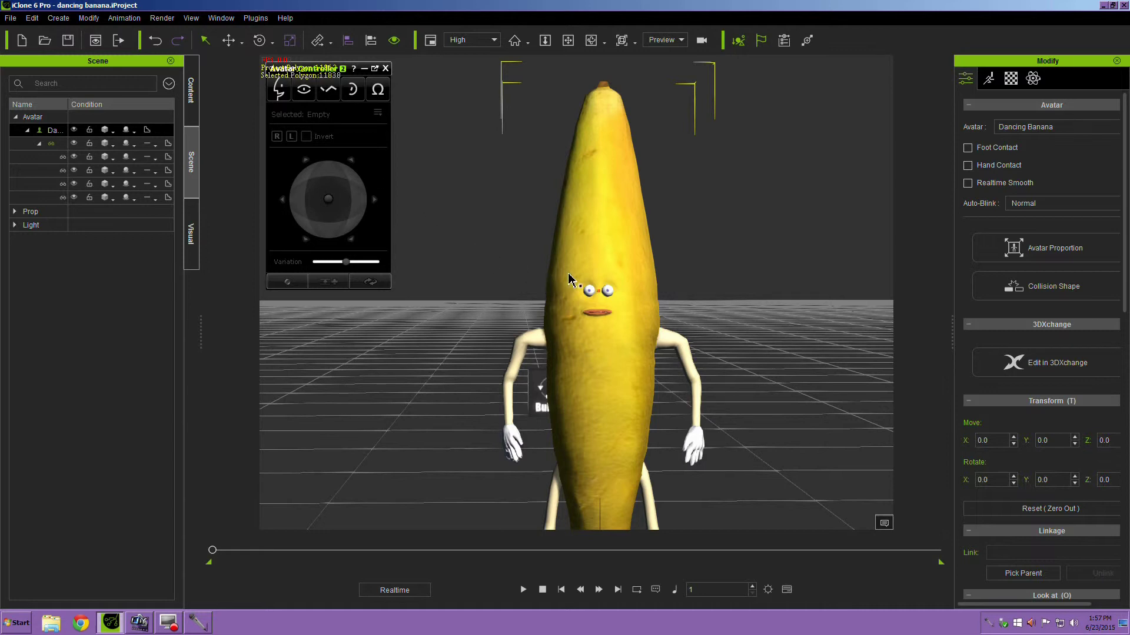
click(349, 93)
click(303, 90)
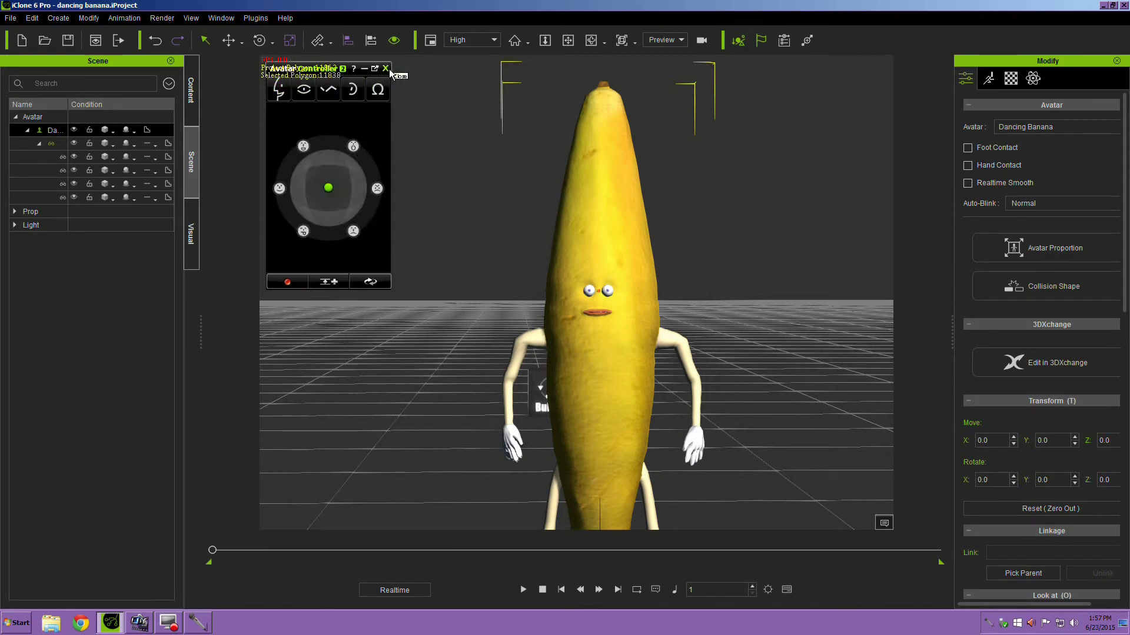
Apply the Mason_Talk 1 clip from the G6 Male MotionPlus animation templates to the banana avatar.
click(192, 89)
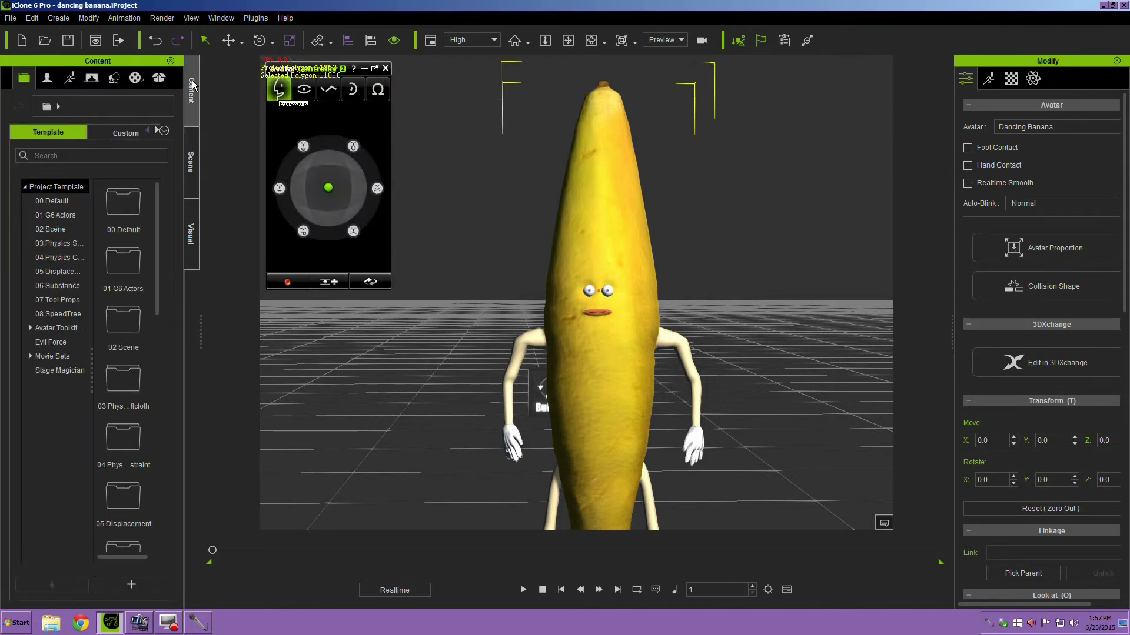
click(53, 215)
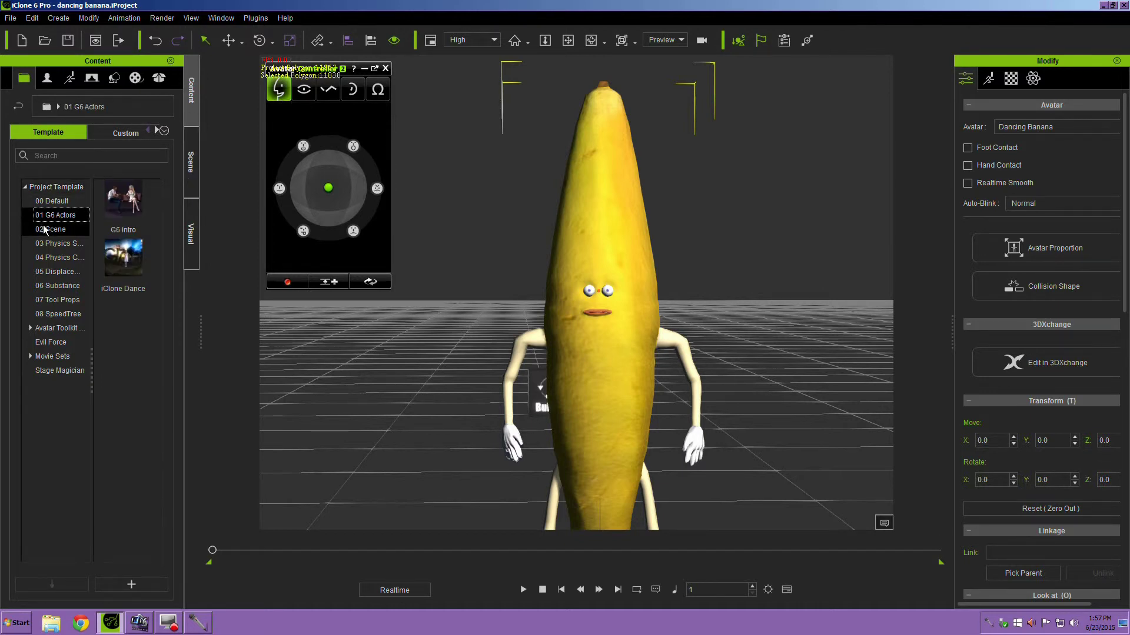
click(70, 78)
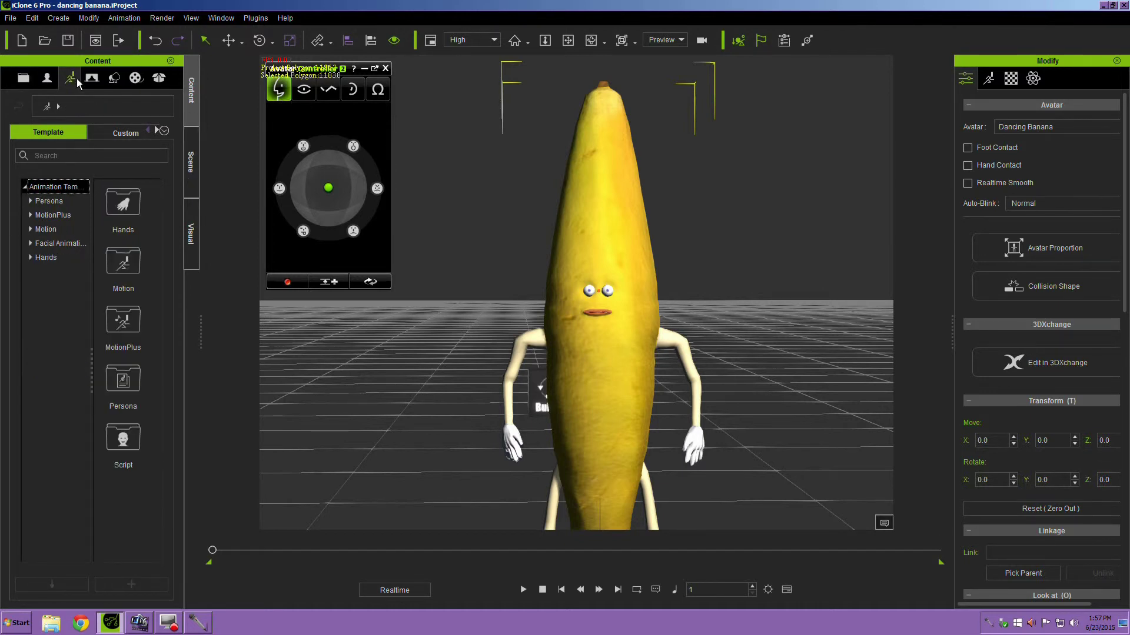
click(48, 215)
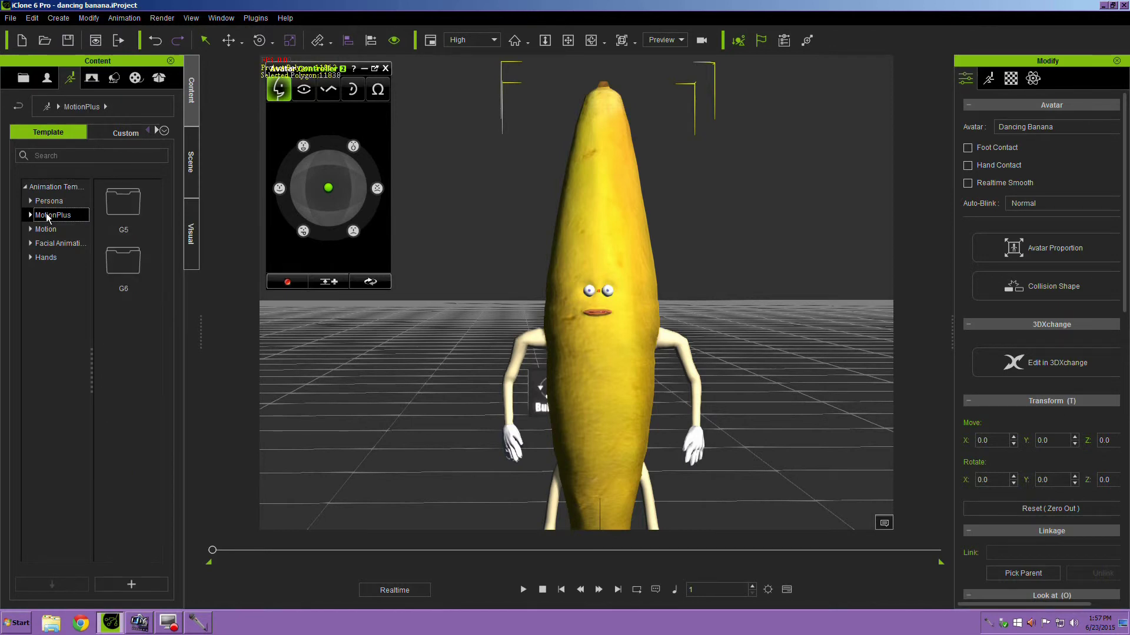
click(30, 215)
click(44, 244)
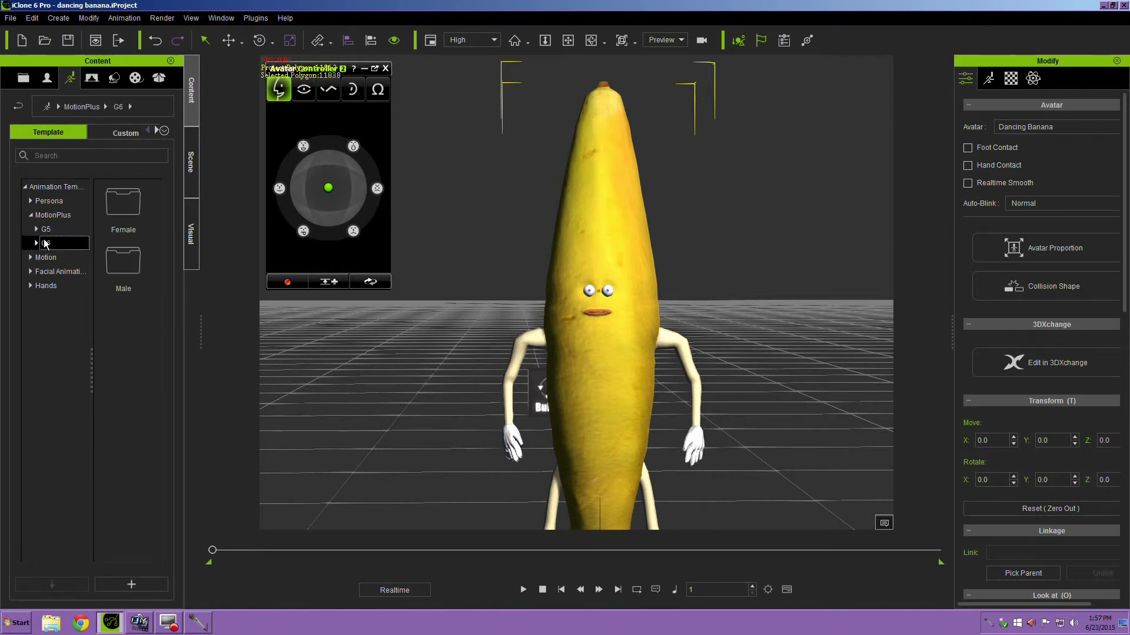
click(117, 249)
double_click(118, 256)
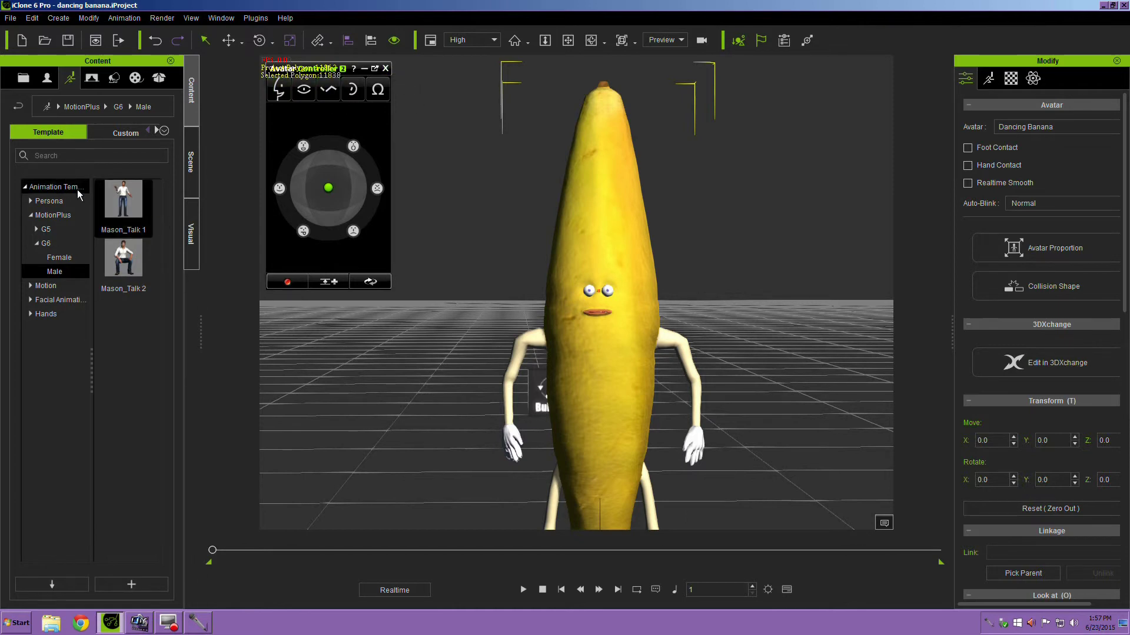
right_click(114, 204)
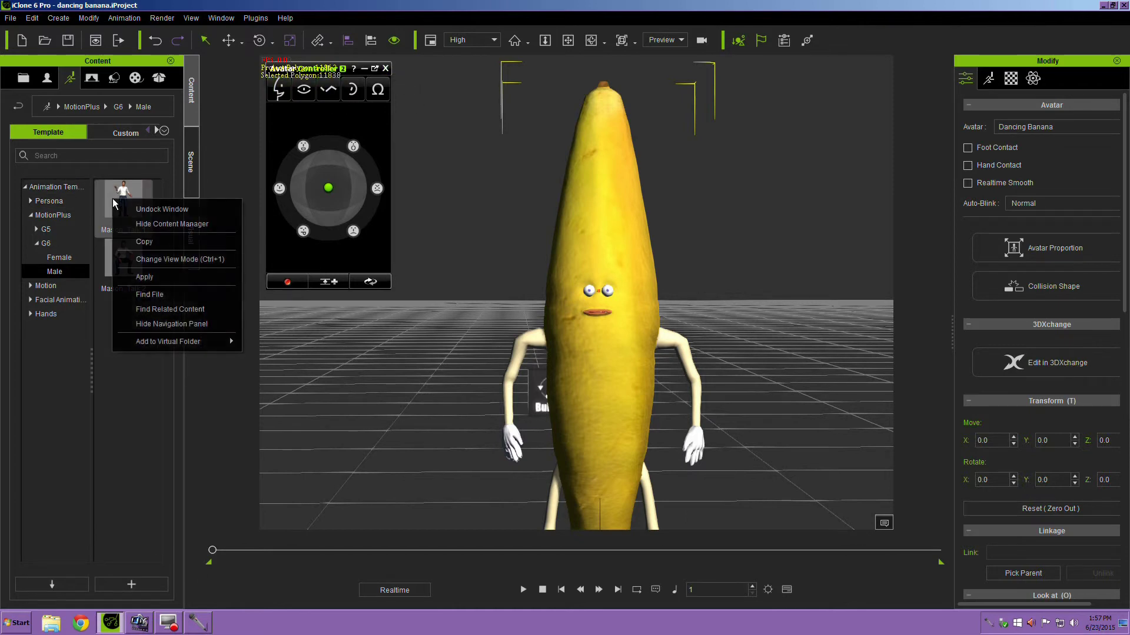
click(144, 277)
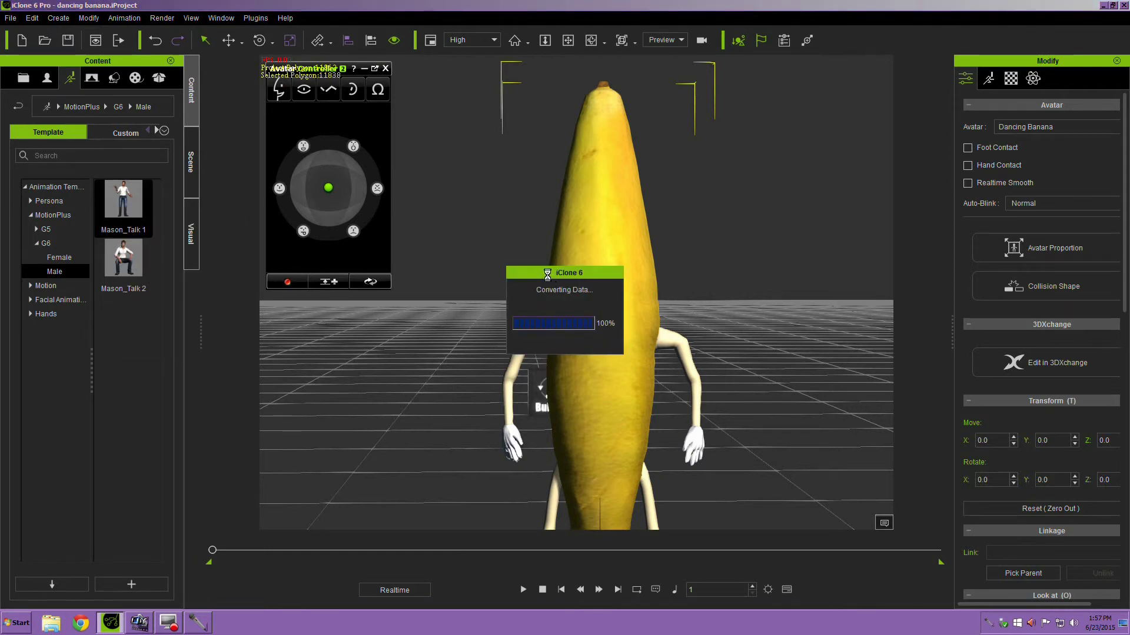
Play the talking animation to examine the banana's body, eye and mouth movement up close, and pause it.
key(space)
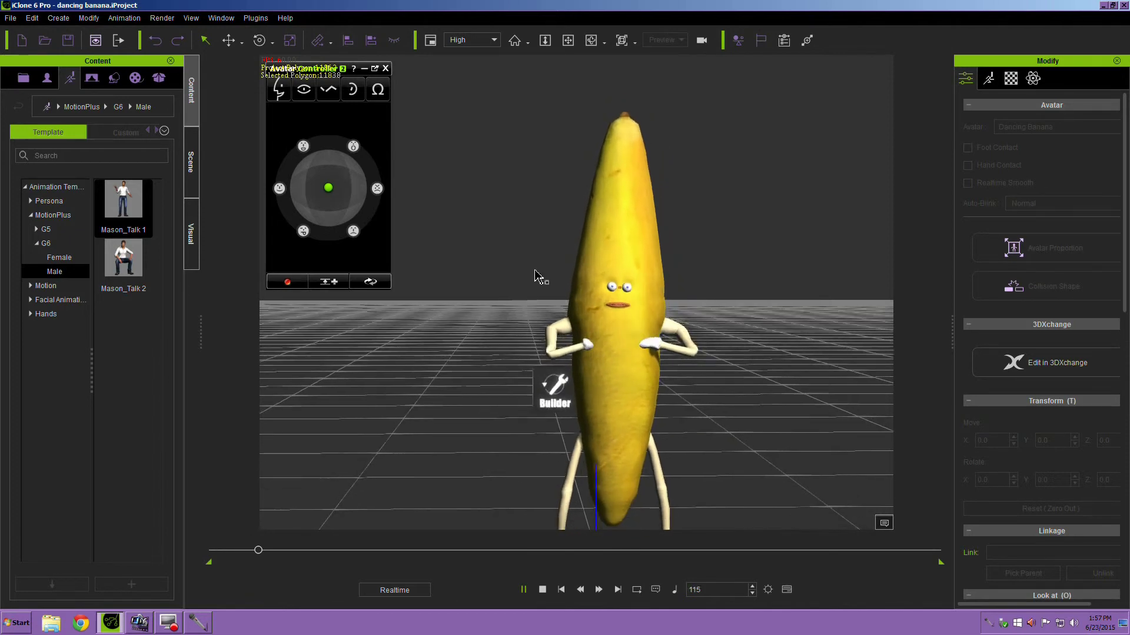
scroll(535, 269, up, 4)
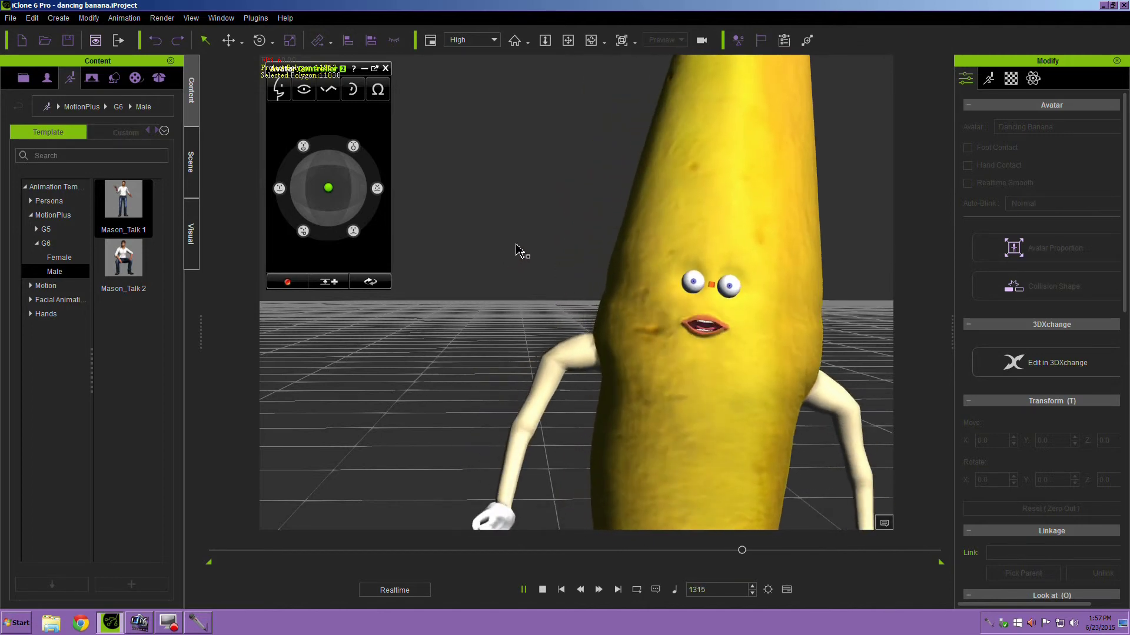
key(space)
scroll(548, 268, down, 3)
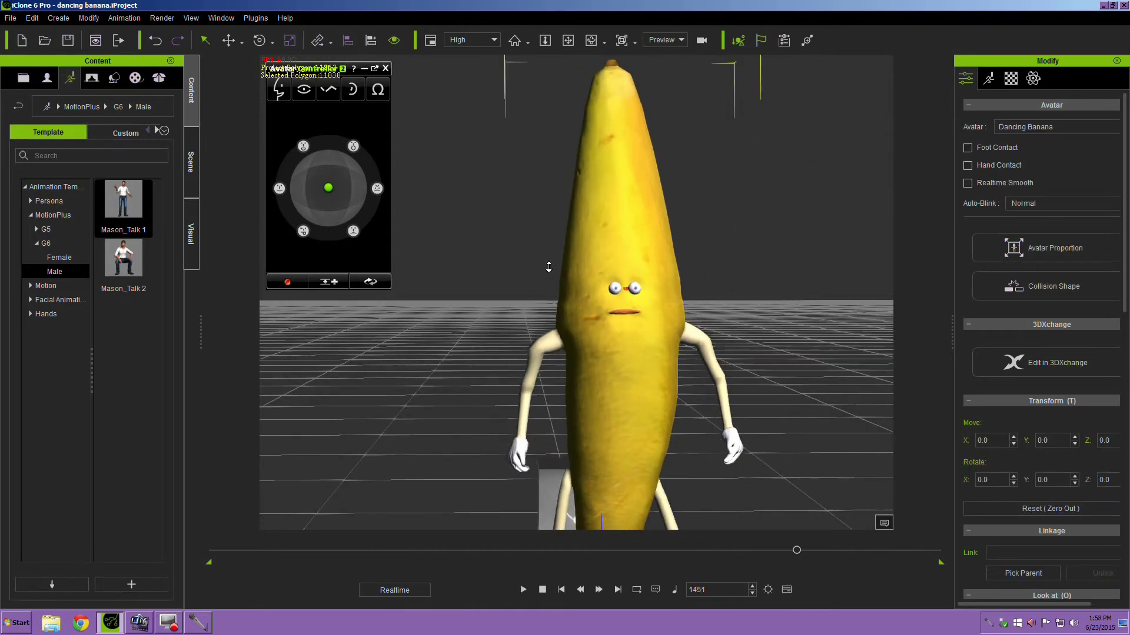
scroll(548, 267, down, 4)
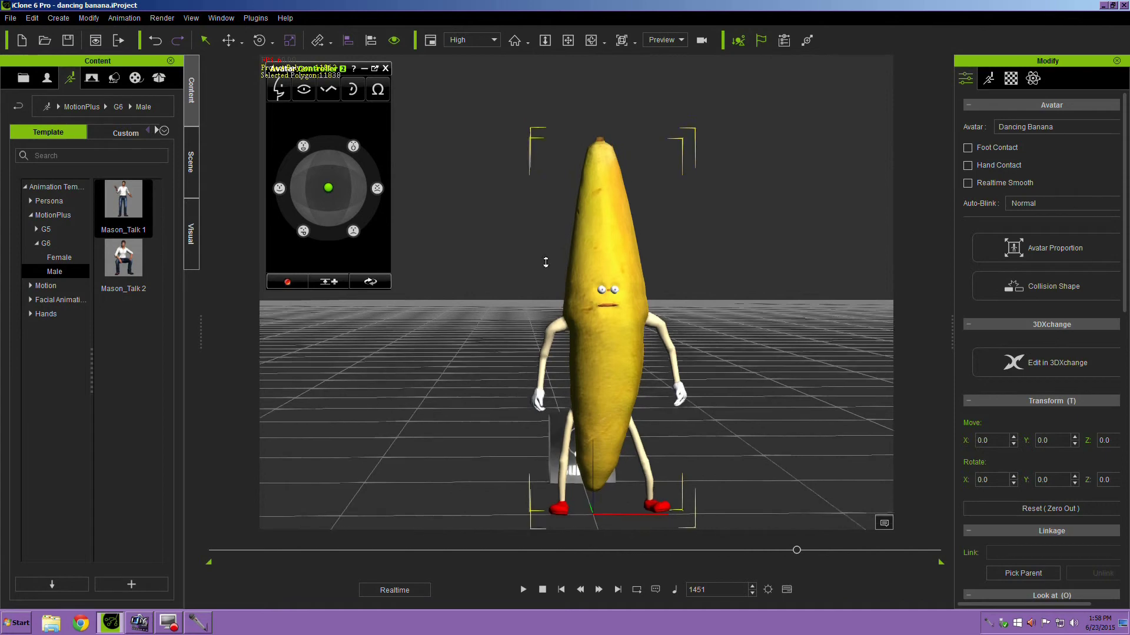
scroll(543, 254, up, 5)
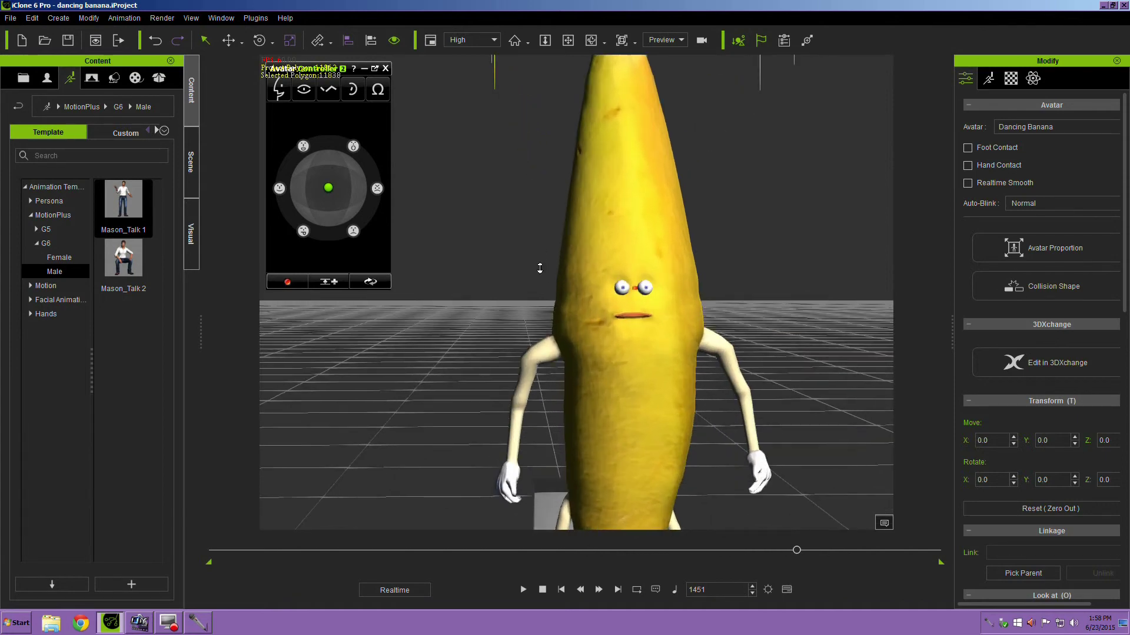